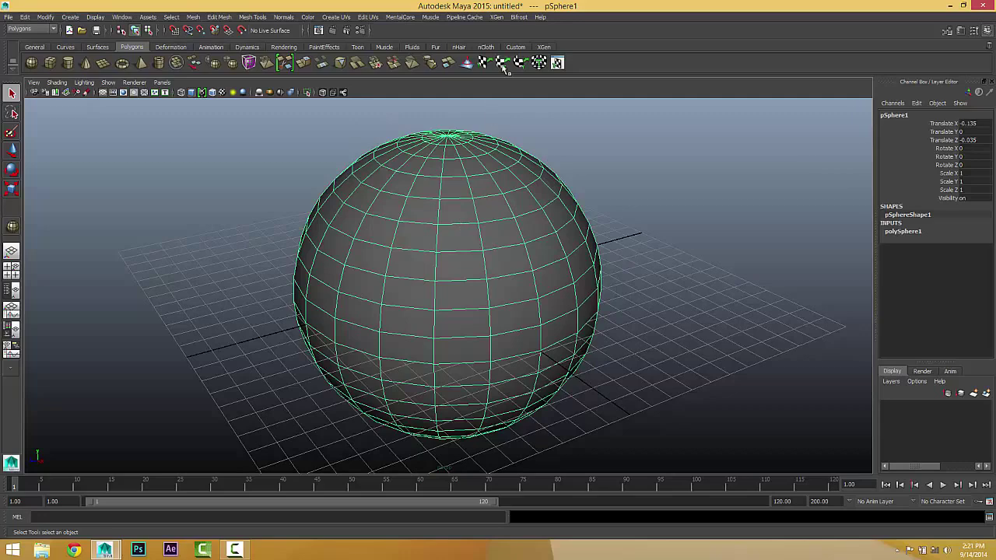
Step: Create an XGen description on the sphere using splines, generated randomly across the surface and controlled by attributes with expressions
{"action": "left_click", "coordinate": [497, 18]}
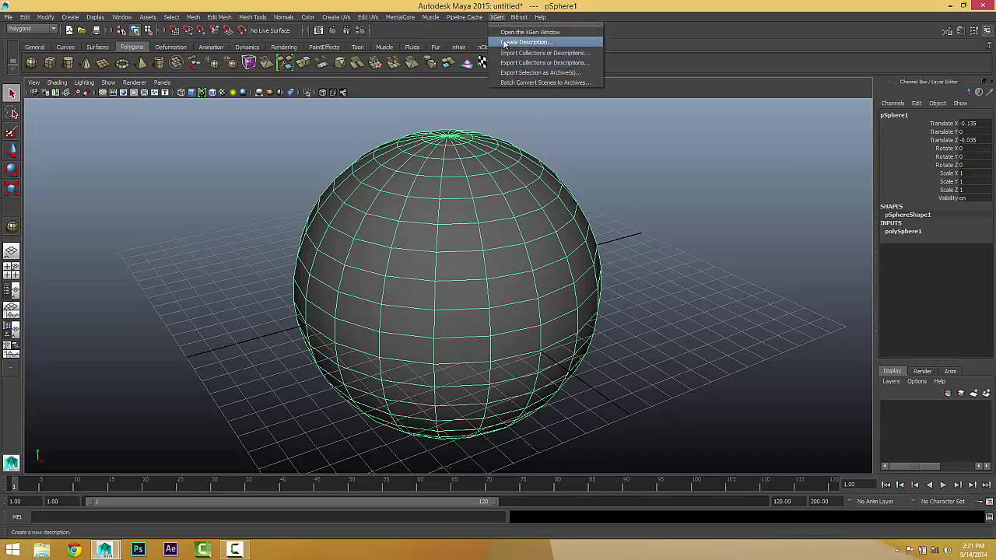
{"action": "left_click", "coordinate": [523, 42]}
{"action": "left_click_drag", "start_coordinate": [175, 58], "coordinate": [790, 61]}
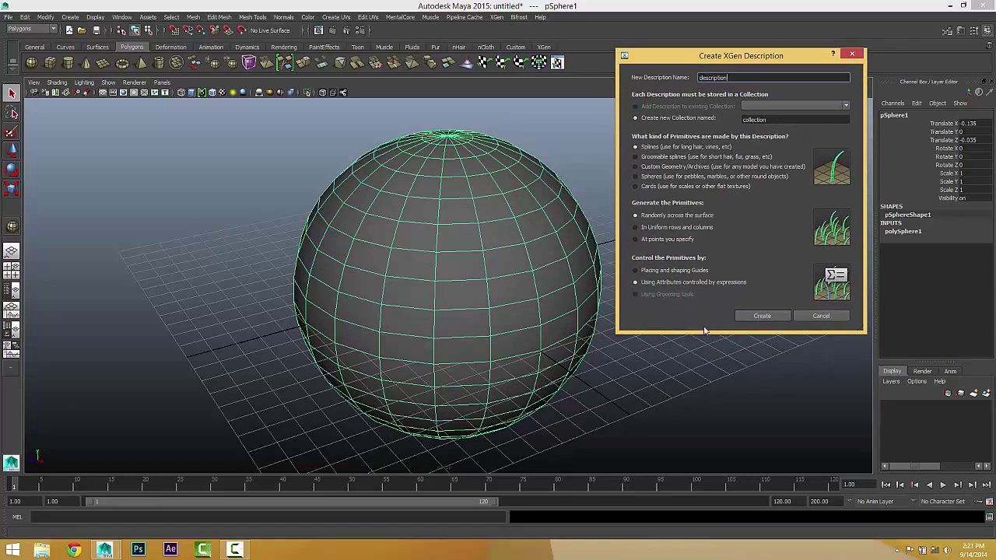
{"action": "left_click", "coordinate": [755, 319]}
Step: Examine the splines around the sphere and review the description's generator and primitive attributes
{"action": "scroll", "coordinate": [441, 276], "scroll_direction": "up", "scroll_amount": 6}
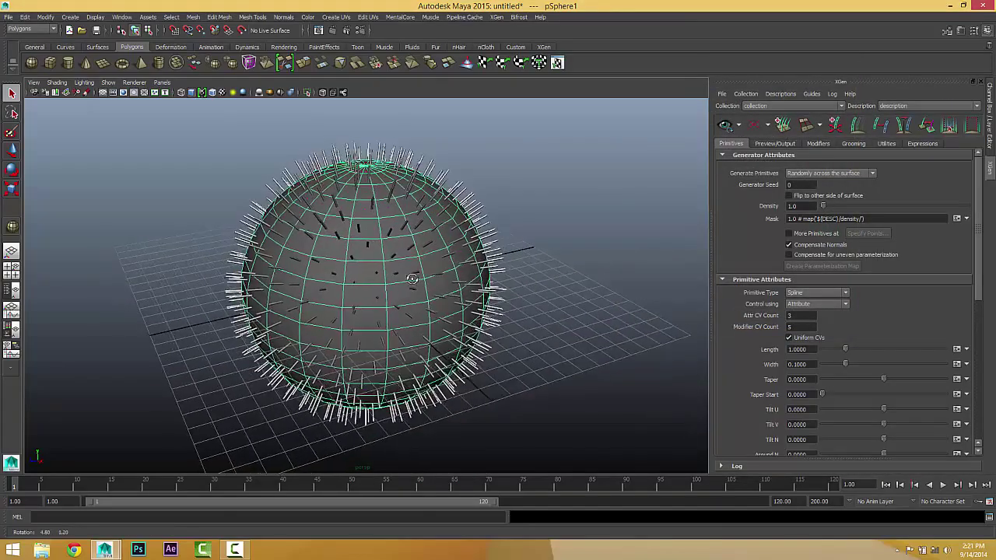
{"action": "scroll", "coordinate": [441, 275], "scroll_direction": "down", "scroll_amount": 3}
{"action": "left_click_drag", "start_coordinate": [441, 274], "coordinate": [466, 276], "text": "alt"}
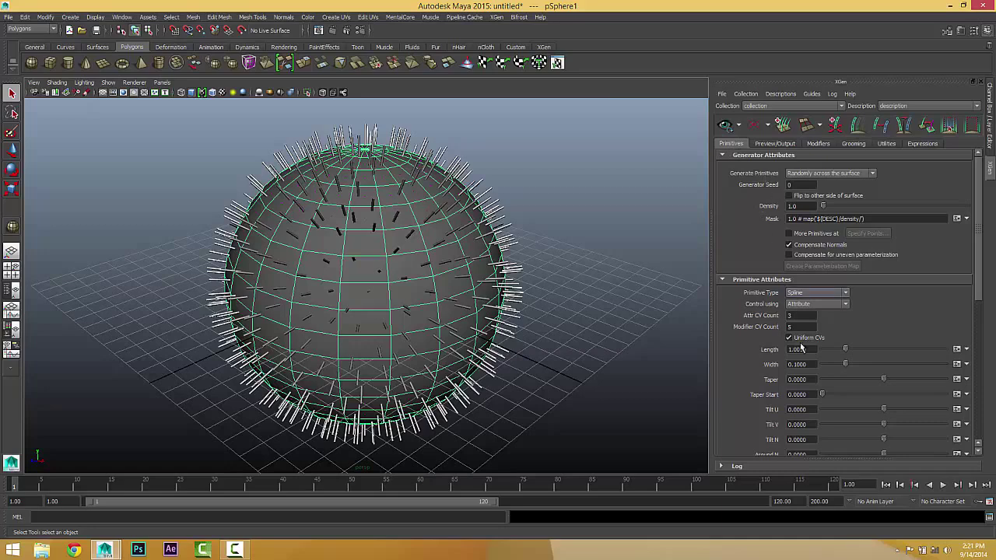
{"action": "scroll", "coordinate": [784, 270], "scroll_direction": "down", "scroll_amount": 3}
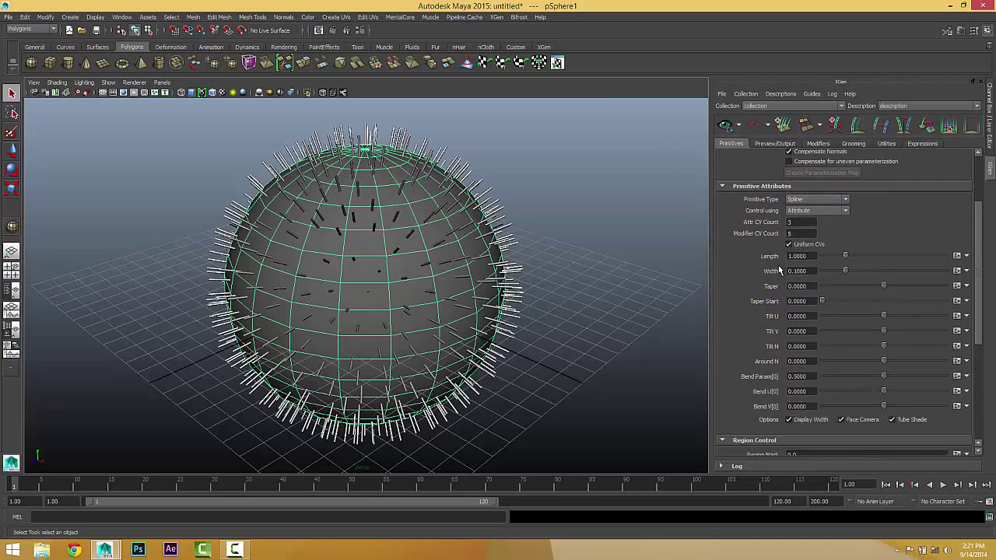
{"action": "scroll", "coordinate": [781, 269], "scroll_direction": "up", "scroll_amount": 3}
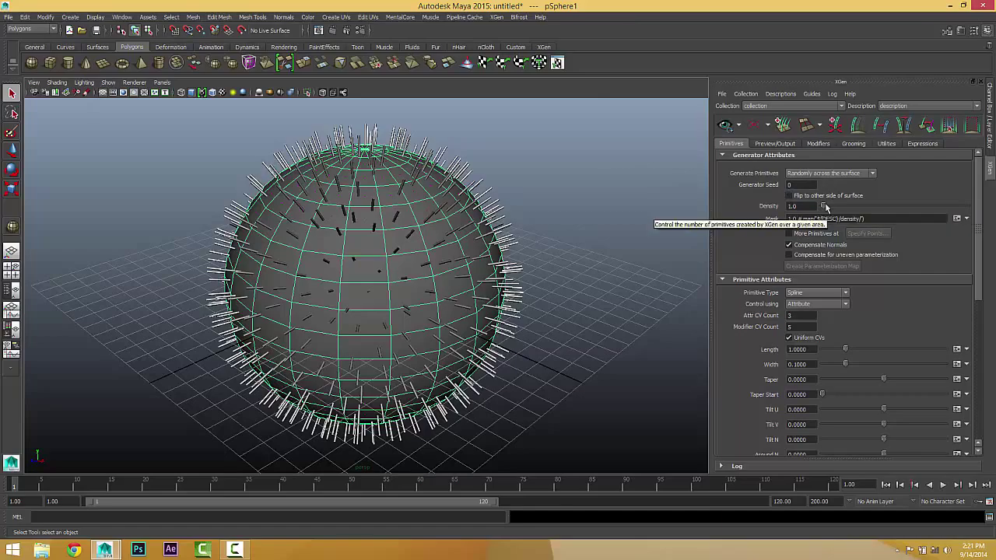
{"action": "mouse_move", "coordinate": [458, 268]}
{"action": "left_mouse_down", "text": "alt"}
{"action": "mouse_move", "coordinate": [444, 306]}
{"action": "mouse_move", "coordinate": [464, 267]}
{"action": "left_mouse_up", "text": "alt"}
{"action": "right_click_drag", "start_coordinate": [464, 266], "coordinate": [490, 264], "text": "alt"}
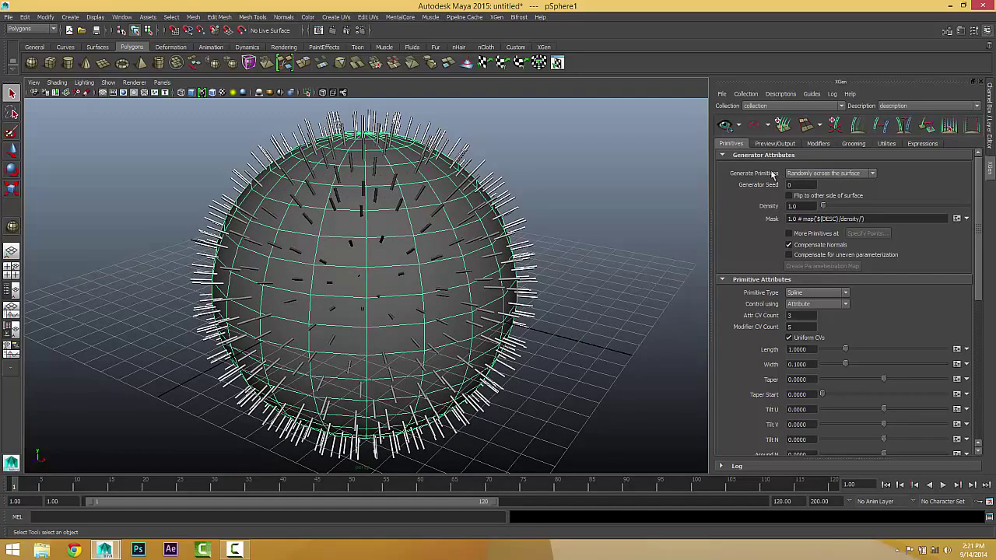
Step: Set the description to generate its primitives in uniform rows and columns
{"action": "left_click", "coordinate": [848, 175]}
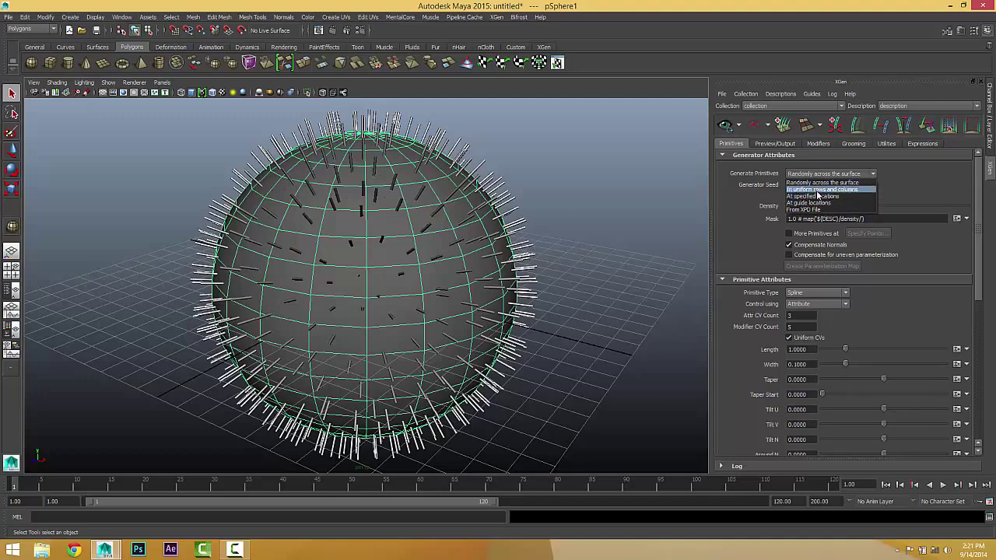
{"action": "left_click", "coordinate": [818, 190]}
{"action": "left_click_drag", "start_coordinate": [329, 292], "coordinate": [385, 320], "text": "alt"}
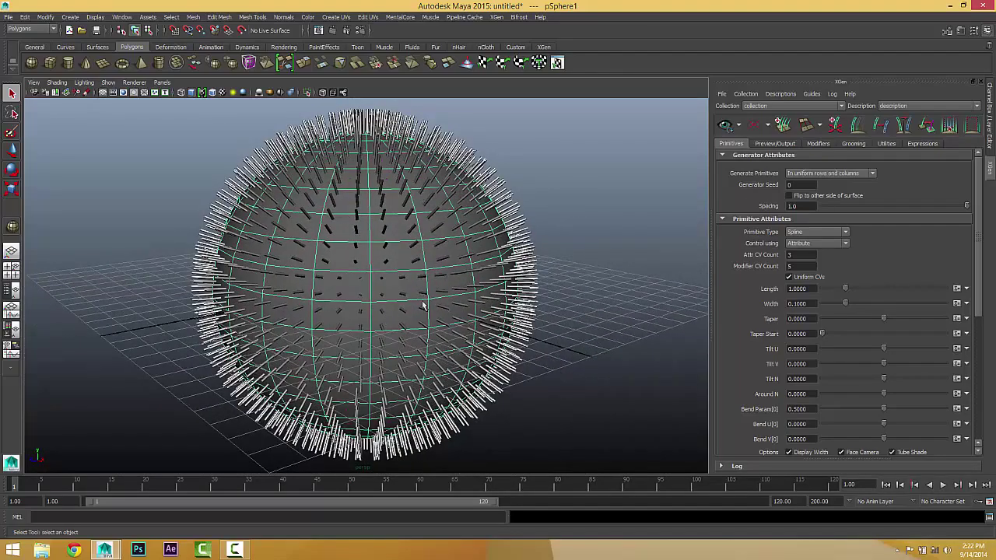
Step: Generate primitives at specified locations, placing four points on the sphere and saving them
{"action": "left_click", "coordinate": [831, 173]}
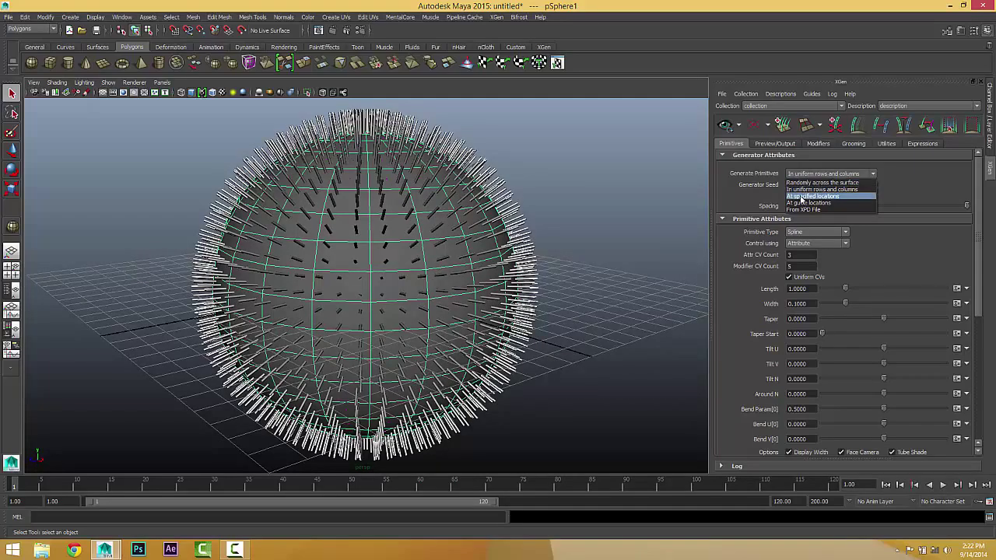
{"action": "left_click", "coordinate": [809, 196]}
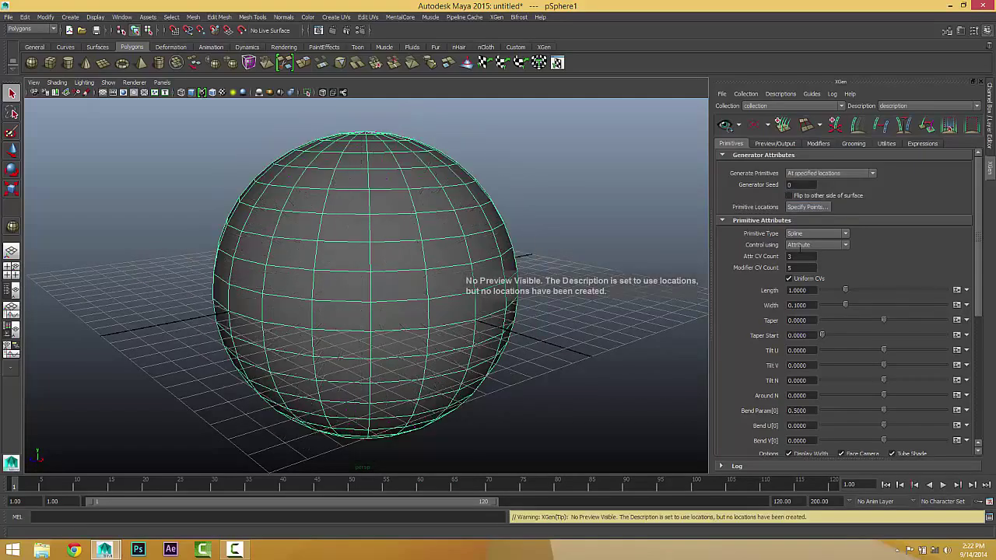
{"action": "left_click", "coordinate": [803, 208]}
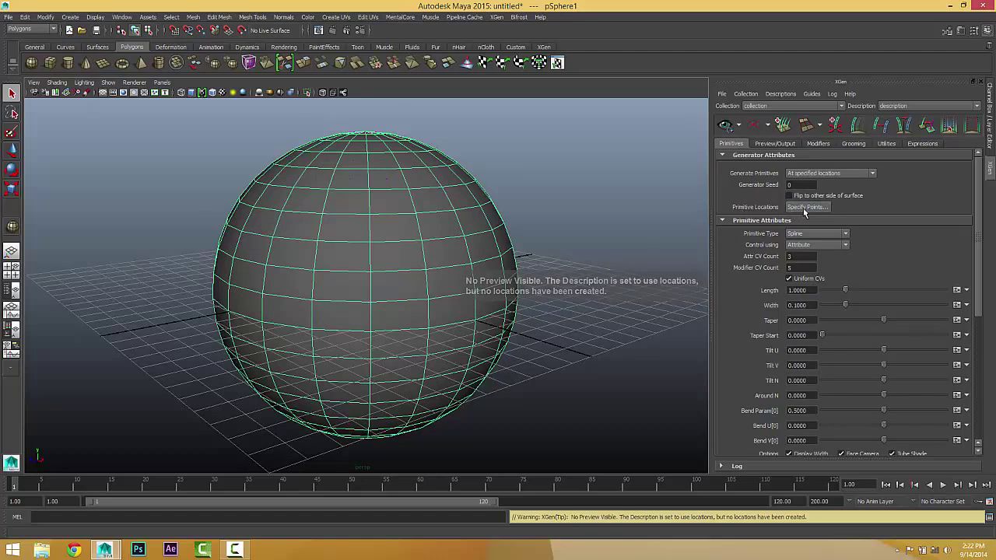
{"action": "left_click", "coordinate": [302, 210]}
{"action": "left_click", "coordinate": [403, 175]}
{"action": "left_click", "coordinate": [455, 249]}
{"action": "left_click_drag", "start_coordinate": [498, 229], "coordinate": [668, 192]}
{"action": "left_click_drag", "start_coordinate": [383, 283], "coordinate": [443, 292], "text": "alt"}
{"action": "left_click", "coordinate": [708, 265]}
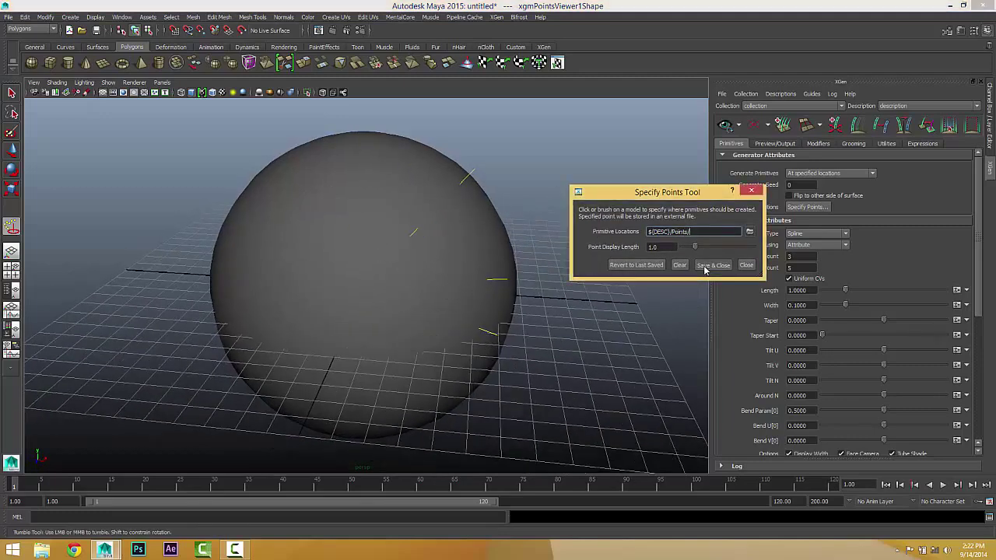
{"action": "left_click_drag", "start_coordinate": [569, 340], "coordinate": [429, 274], "text": "alt"}
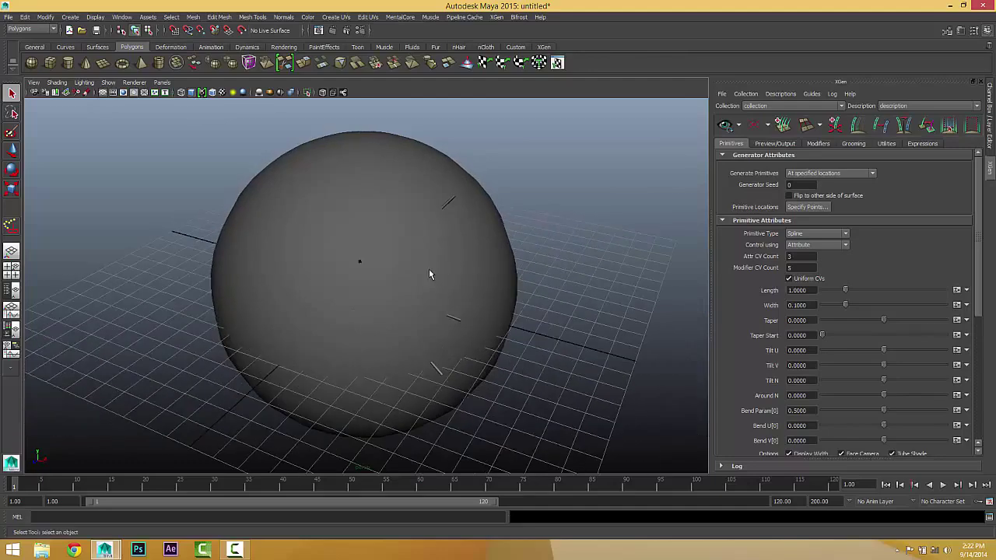
Step: Undo the last operations after saving the specified points on the sphere
{"action": "key", "text": "ctrl+z"}
{"action": "key", "text": "ctrl+z"}
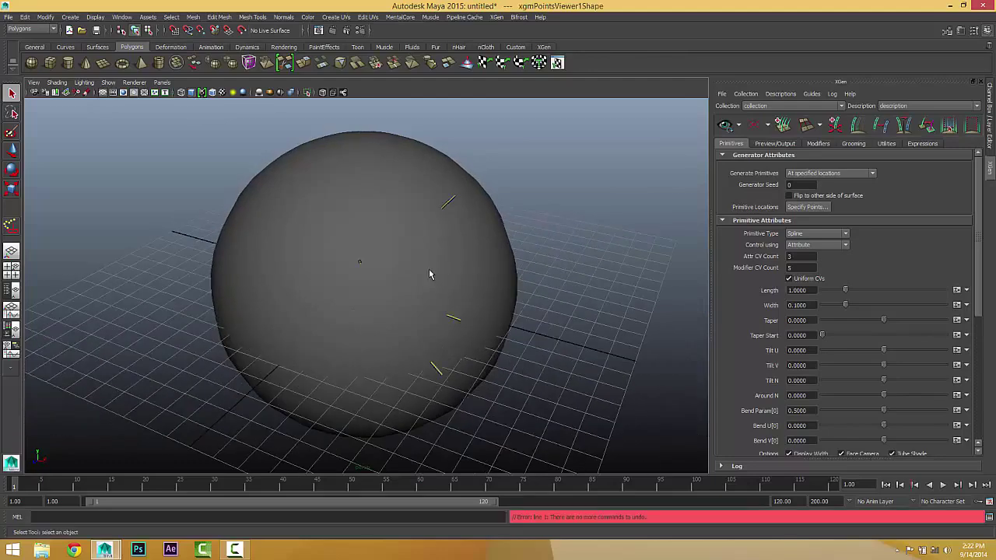
{"action": "left_click_drag", "start_coordinate": [461, 286], "coordinate": [409, 276], "text": "alt"}
Step: Switch primitive generation back to randomly across the surface and compare the splines with the specified points
{"action": "left_click", "coordinate": [813, 172]}
{"action": "left_click", "coordinate": [807, 183]}
{"action": "left_click_drag", "start_coordinate": [417, 241], "coordinate": [433, 201], "text": "alt"}
{"action": "left_click_drag", "start_coordinate": [396, 304], "coordinate": [335, 145], "text": "alt"}
{"action": "left_click_drag", "start_coordinate": [435, 334], "coordinate": [483, 304], "text": "alt"}
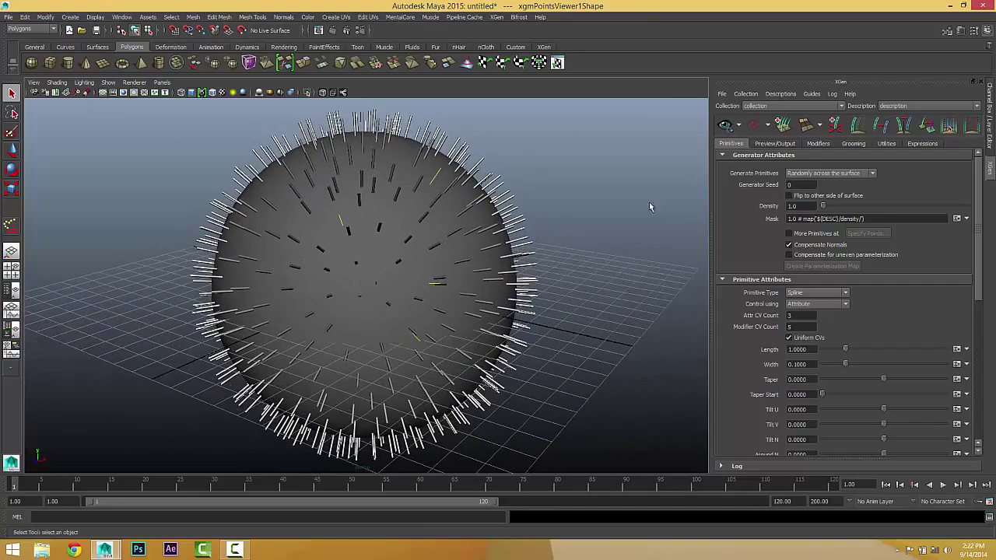
Step: Set primitive generation to specified locations again and inspect the splines at the placed points
{"action": "left_click", "coordinate": [828, 172]}
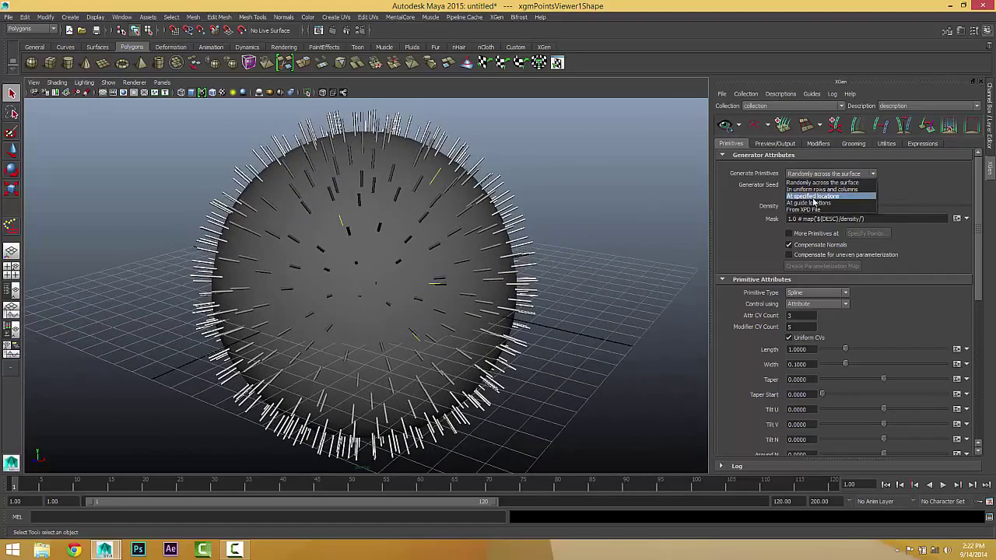
{"action": "left_click", "coordinate": [813, 197]}
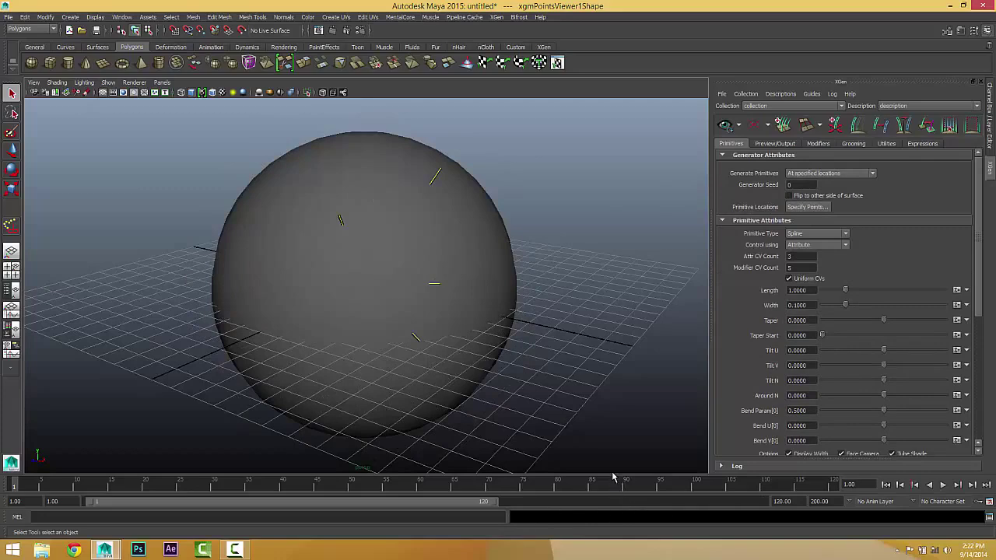
{"action": "left_click_drag", "start_coordinate": [309, 265], "coordinate": [440, 295], "text": "alt"}
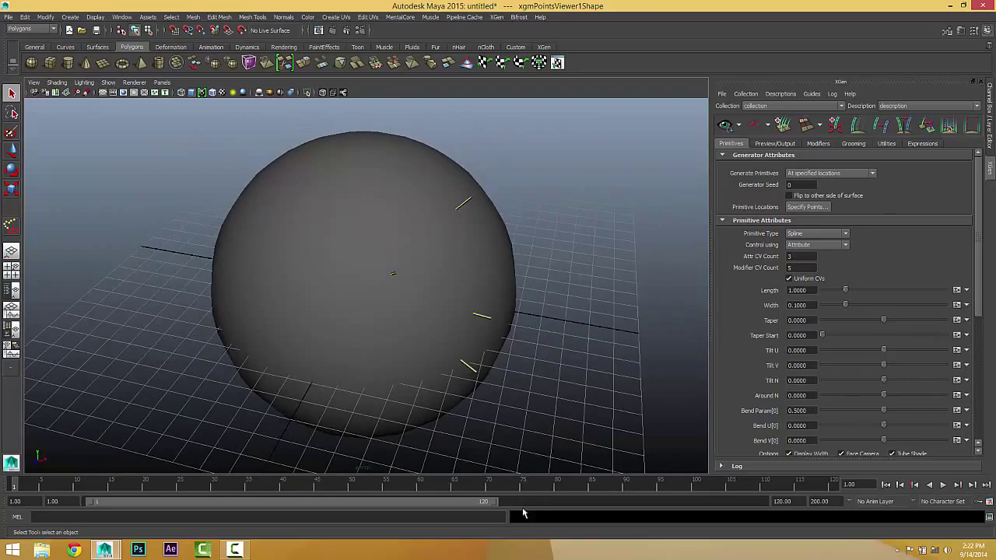
{"action": "left_click_drag", "start_coordinate": [489, 367], "coordinate": [591, 307], "text": "alt"}
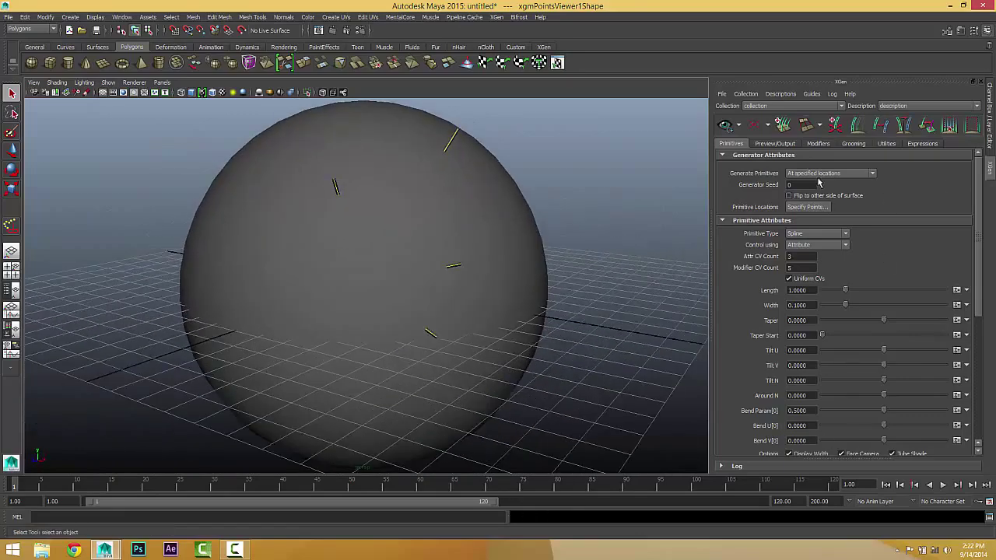
Step: Set the description to generate its primitives randomly across the surface
{"action": "left_click", "coordinate": [821, 173]}
{"action": "left_click", "coordinate": [821, 182]}
{"action": "left_click_drag", "start_coordinate": [373, 280], "coordinate": [304, 279], "text": "alt"}
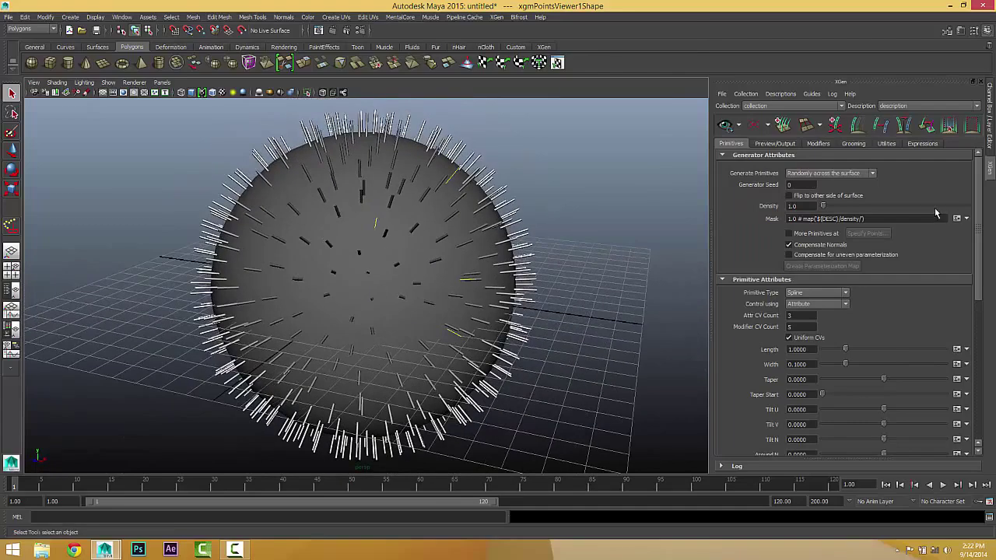
Step: Set the Generator Seed to 1 to change the random placement of the splines
{"action": "double_click", "coordinate": [797, 185]}
{"action": "left_click_drag", "start_coordinate": [437, 238], "coordinate": [432, 180], "text": "alt"}
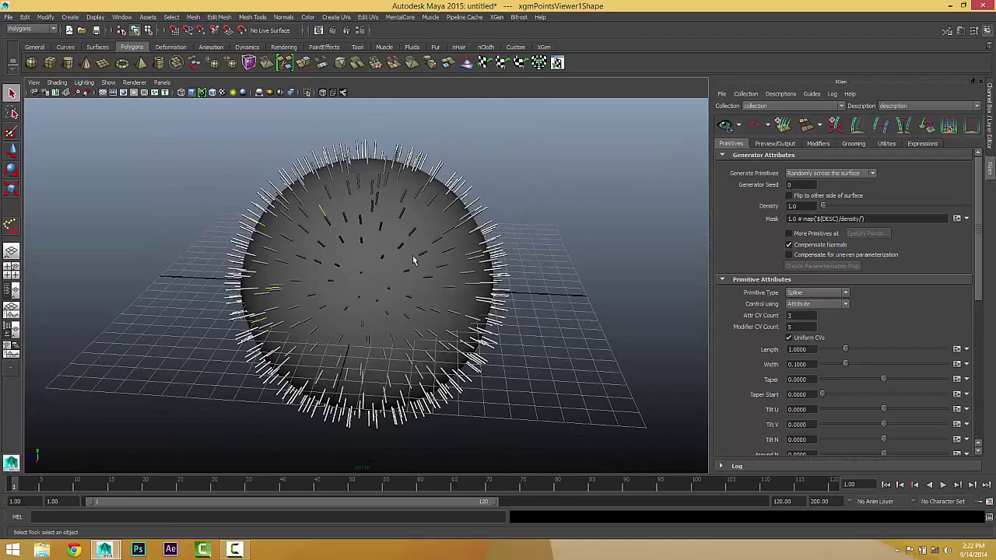
{"action": "left_click_drag", "start_coordinate": [326, 224], "coordinate": [326, 235], "text": "alt"}
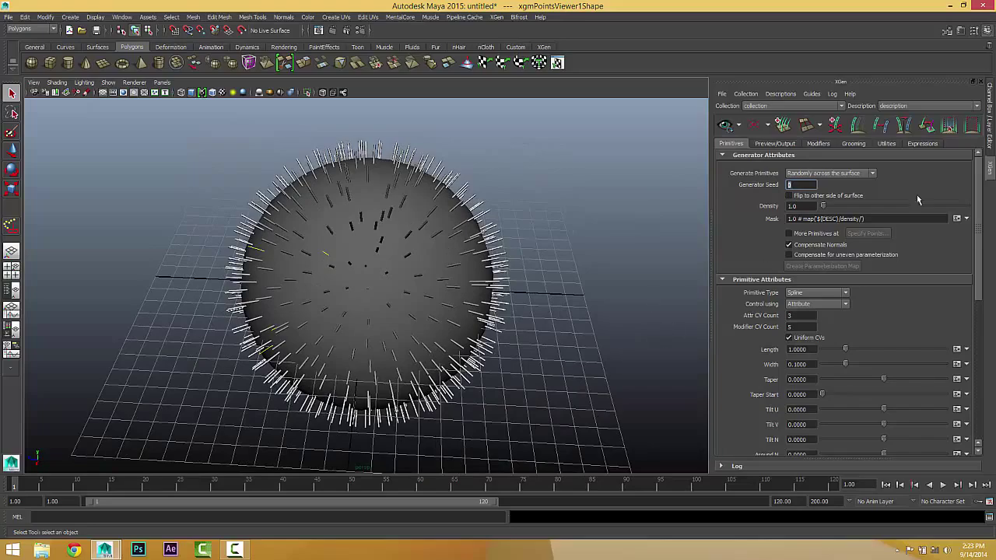
{"action": "left_click_drag", "start_coordinate": [408, 283], "coordinate": [436, 262], "text": "alt"}
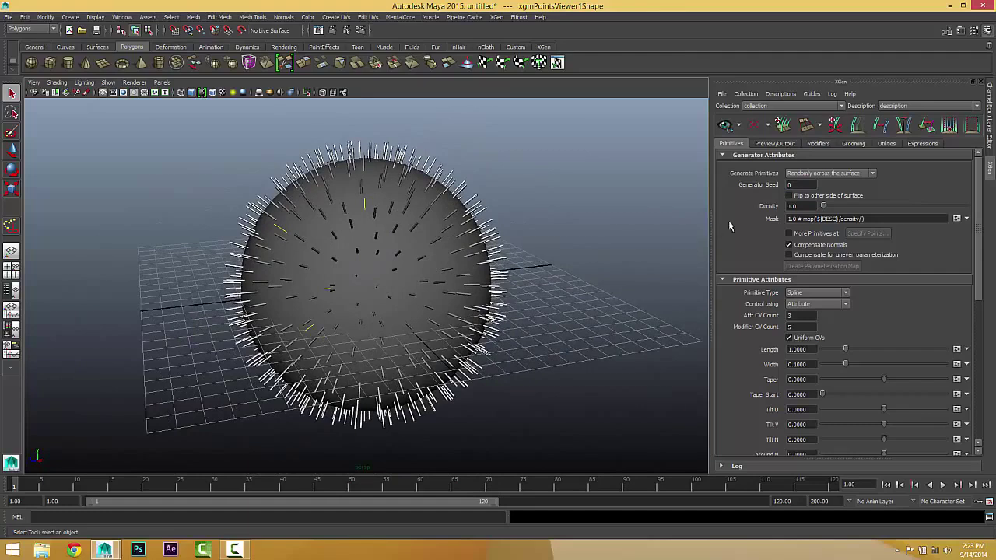
{"action": "double_click", "coordinate": [791, 184]}
{"action": "type", "text": "1"}
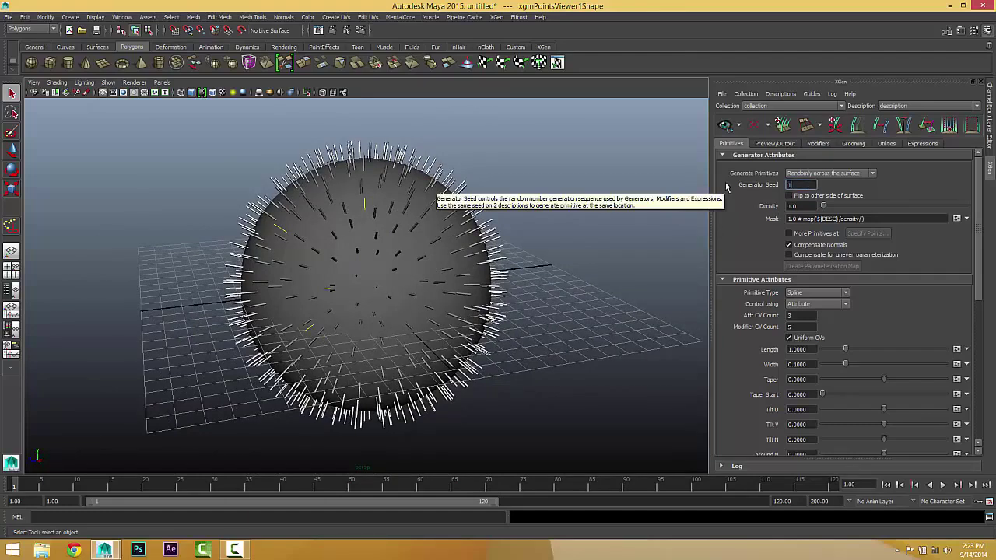
{"action": "key", "text": "Return"}
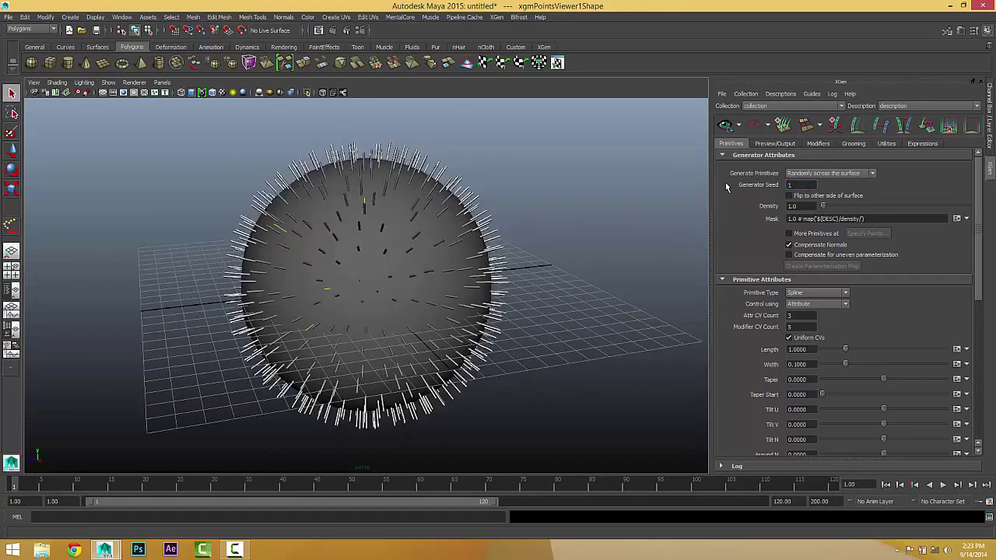
Step: Reduce the density of the randomly generated splines to 0.2
{"action": "left_click_drag", "start_coordinate": [476, 257], "coordinate": [494, 261], "text": "alt"}
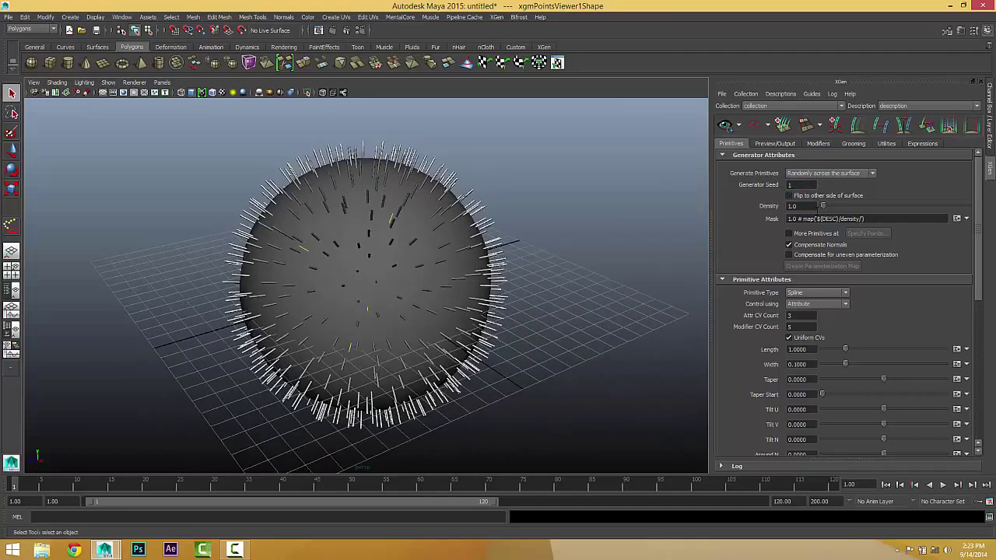
{"action": "double_click", "coordinate": [801, 205]}
{"action": "type", "text": "0.2"}
{"action": "key", "text": "Return"}
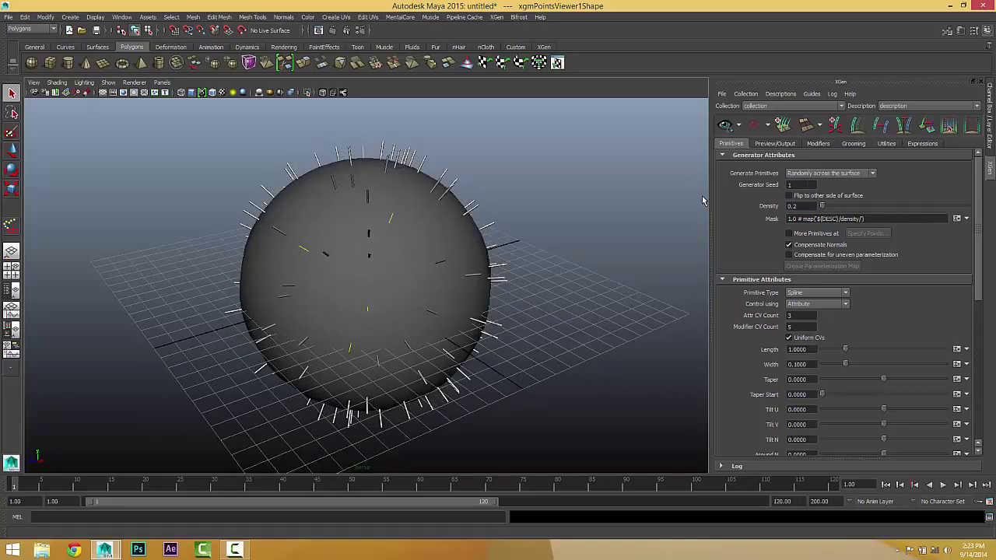
Step: Lower the spline density further to 0.02 and inspect the remaining splines around the sphere
{"action": "double_click", "coordinate": [793, 206]}
{"action": "key", "text": "Return"}
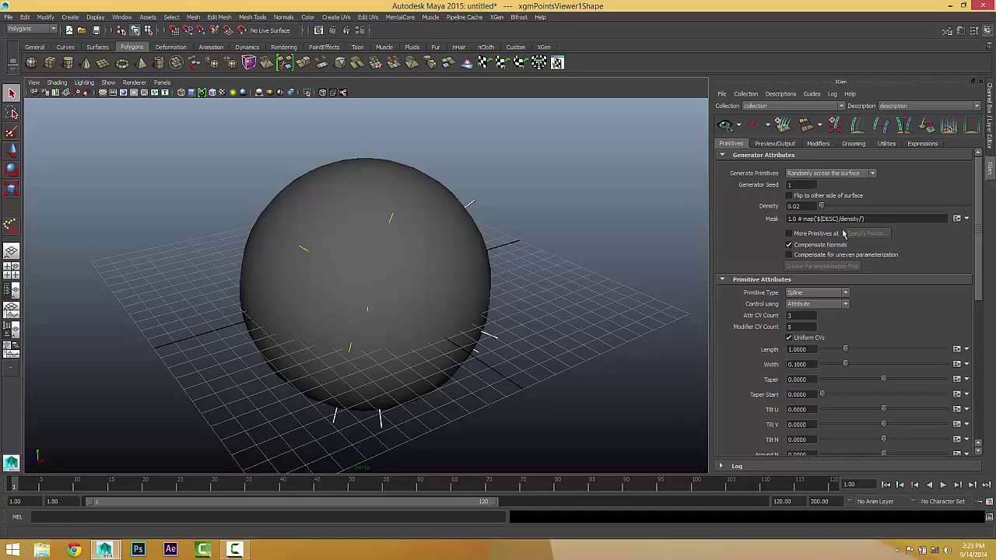
{"action": "left_click_drag", "start_coordinate": [567, 276], "coordinate": [388, 263], "text": "alt"}
{"action": "left_click_drag", "start_coordinate": [336, 296], "coordinate": [452, 275], "text": "alt"}
{"action": "left_click_drag", "start_coordinate": [419, 343], "coordinate": [552, 375], "text": "alt"}
Step: Set the Generator Seed back to 0 and check the spline positions on the sphere
{"action": "left_click", "coordinate": [788, 186]}
{"action": "type", "text": "0"}
{"action": "key", "text": "Return"}
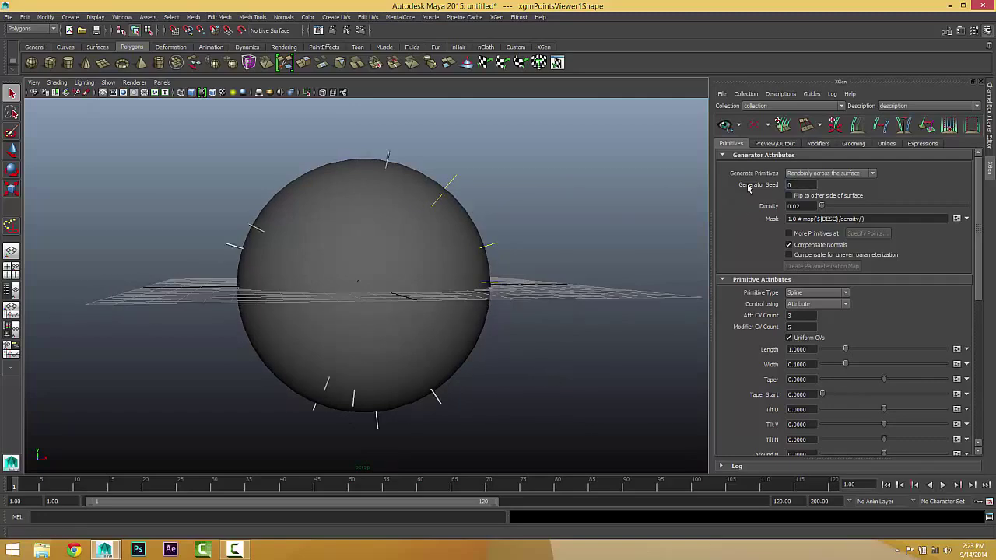
{"action": "left_click_drag", "start_coordinate": [369, 277], "coordinate": [344, 257], "text": "alt"}
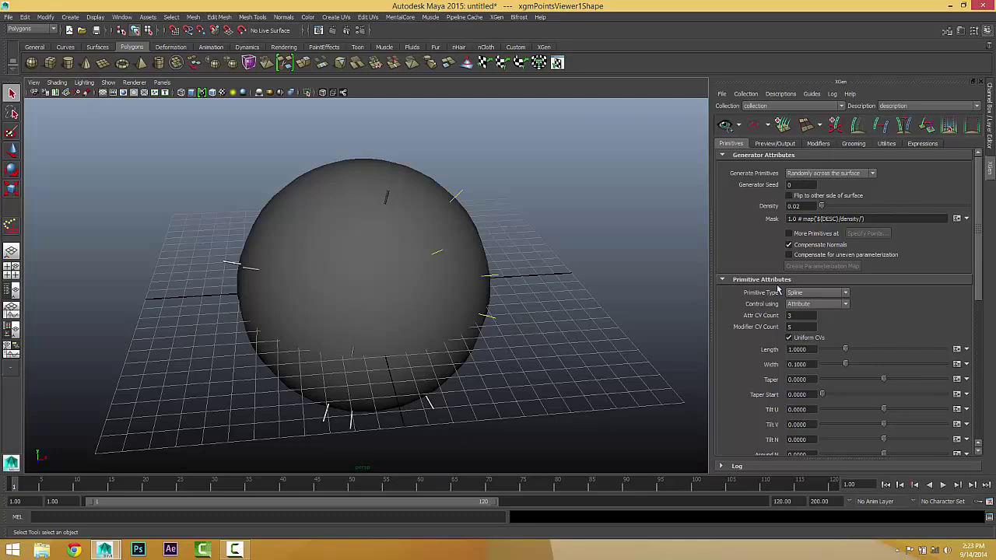
Step: Flip the primitives to the other side of the surface and inspect them from inside the sphere
{"action": "left_click", "coordinate": [789, 197]}
{"action": "scroll", "coordinate": [379, 258], "scroll_direction": "up", "scroll_amount": 5}
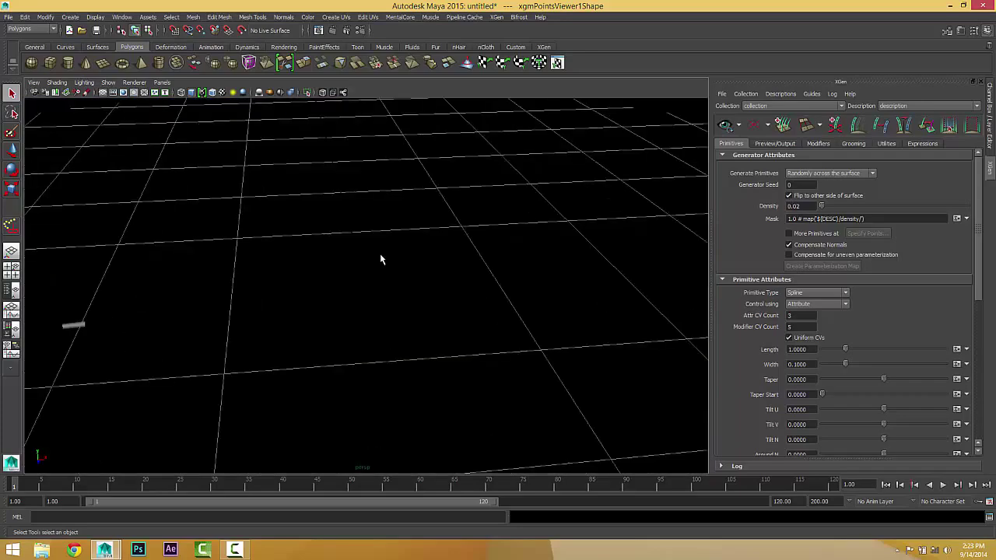
{"action": "scroll", "coordinate": [380, 257], "scroll_direction": "up", "scroll_amount": 2}
{"action": "left_click_drag", "start_coordinate": [381, 255], "coordinate": [384, 225], "text": "alt"}
{"action": "middle_click_drag", "start_coordinate": [384, 225], "coordinate": [426, 337], "text": "alt"}
{"action": "left_click_drag", "start_coordinate": [427, 338], "coordinate": [469, 324], "text": "alt"}
Step: Turn off flipping to the other side of the surface and inspect the splines from outside the sphere
{"action": "left_click", "coordinate": [789, 196]}
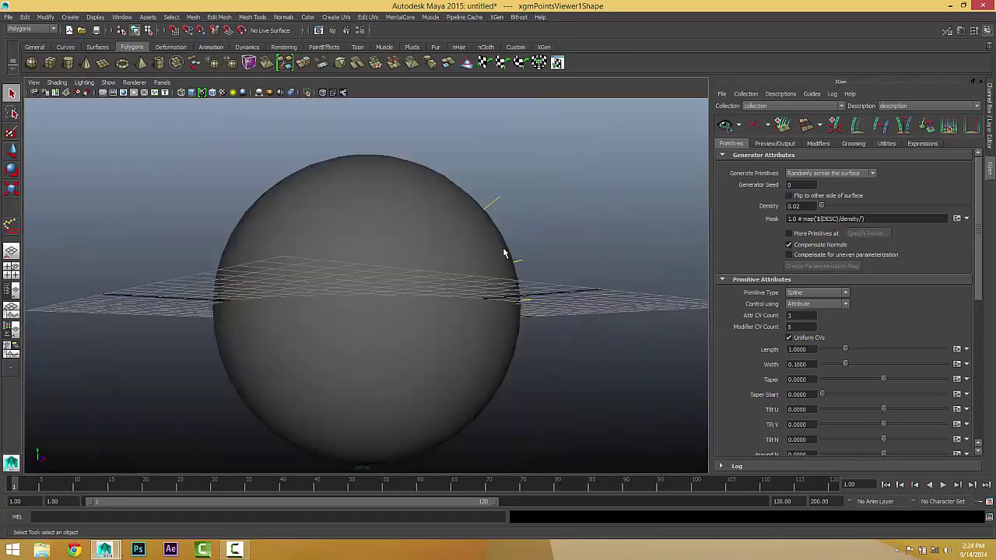
{"action": "left_click_drag", "start_coordinate": [506, 256], "coordinate": [387, 210], "text": "alt"}
{"action": "left_click_drag", "start_coordinate": [451, 278], "coordinate": [485, 344], "text": "alt"}
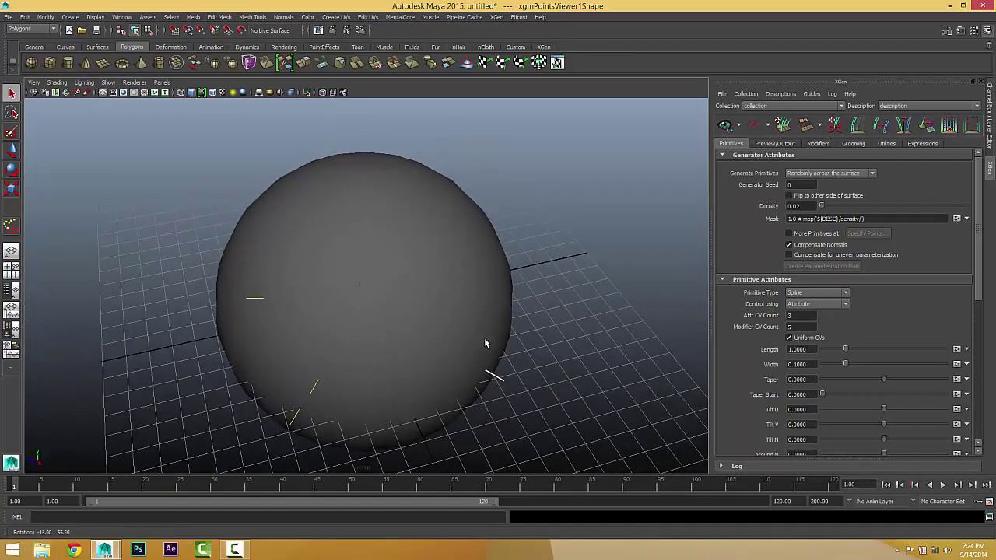
Step: Turn flipping to the other side of the surface back on and view the splines inside the sphere
{"action": "left_click", "coordinate": [789, 196]}
{"action": "left_click_drag", "start_coordinate": [481, 378], "coordinate": [545, 375], "text": "alt"}
{"action": "scroll", "coordinate": [518, 362], "scroll_direction": "down", "scroll_amount": 2}
{"action": "scroll", "coordinate": [443, 281], "scroll_direction": "up", "scroll_amount": 10}
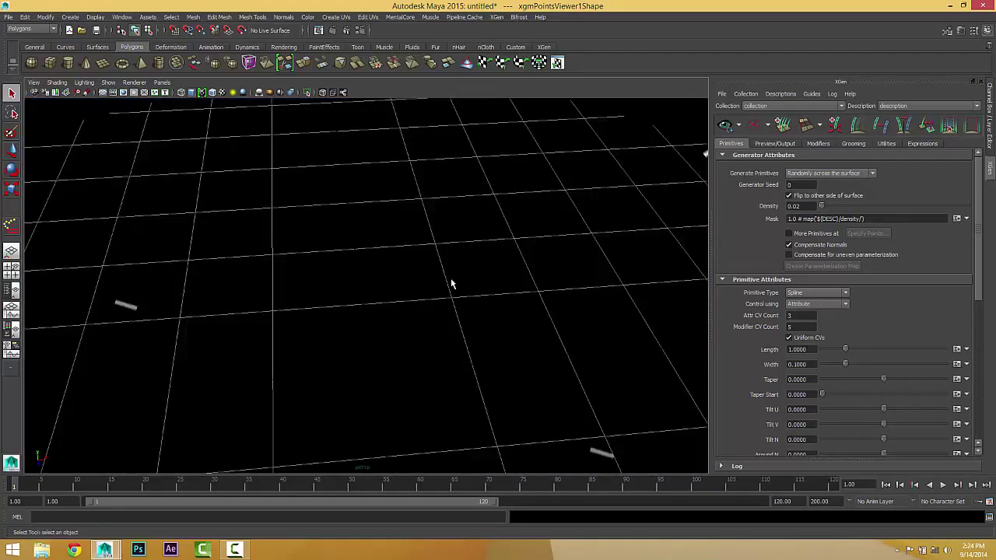
Step: Examine the flipped splines from inside the sphere and return to a view of the whole sphere from outside
{"action": "left_click_drag", "start_coordinate": [450, 280], "coordinate": [586, 181], "text": "alt"}
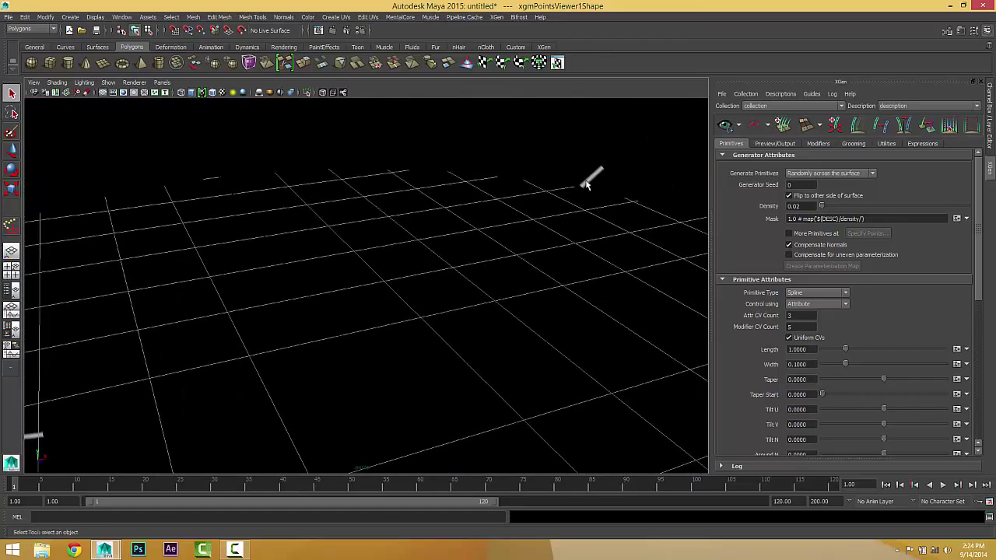
{"action": "scroll", "coordinate": [591, 218], "scroll_direction": "down", "scroll_amount": 5}
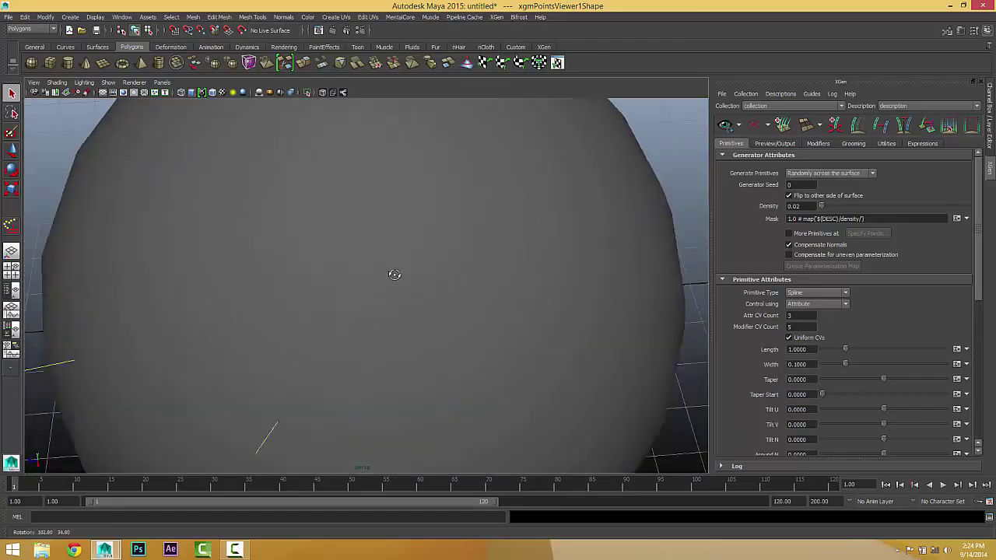
{"action": "scroll", "coordinate": [420, 272], "scroll_direction": "down", "scroll_amount": 4}
{"action": "left_click_drag", "start_coordinate": [449, 267], "coordinate": [392, 273], "text": "alt"}
{"action": "left_click_drag", "start_coordinate": [134, 153], "coordinate": [256, 200], "text": "alt"}
{"action": "right_click_drag", "start_coordinate": [361, 277], "coordinate": [396, 274], "text": "alt"}
{"action": "left_click", "coordinate": [802, 206]}
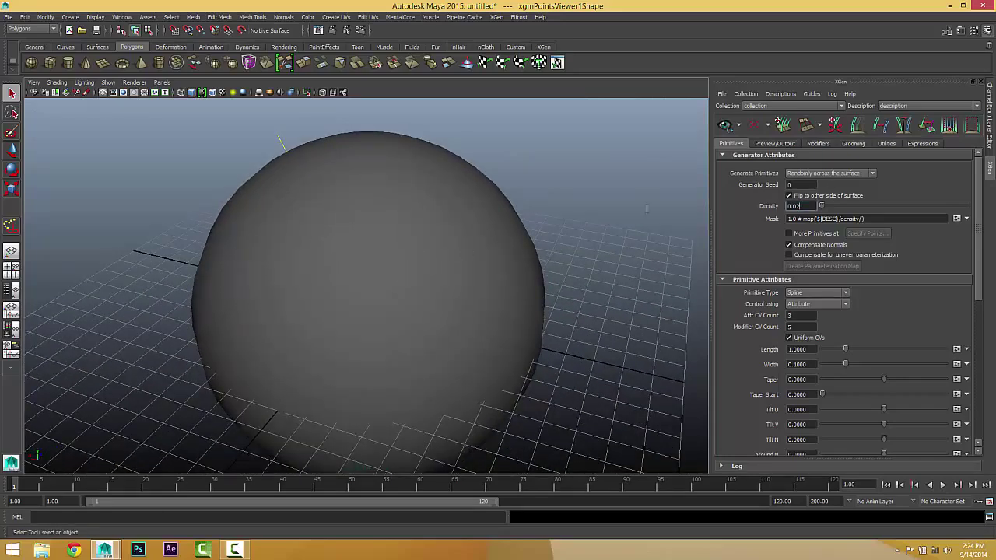
{"action": "left_click_drag", "start_coordinate": [266, 231], "coordinate": [369, 264], "text": "alt"}
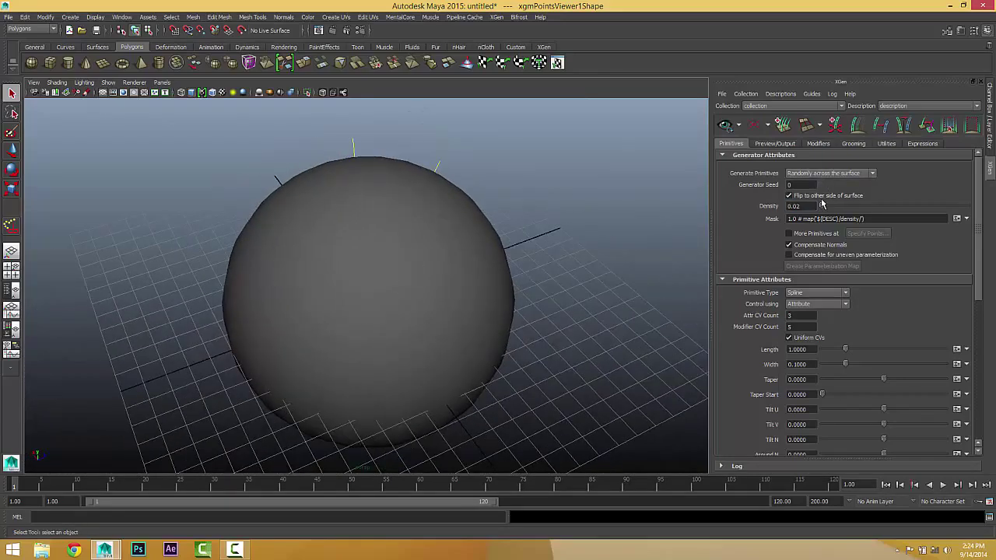
Step: Raise the Density to about 27.5 and turn off flipping to the other side of the surface
{"action": "left_click_drag", "start_coordinate": [822, 206], "coordinate": [845, 208]}
{"action": "left_click", "coordinate": [789, 196]}
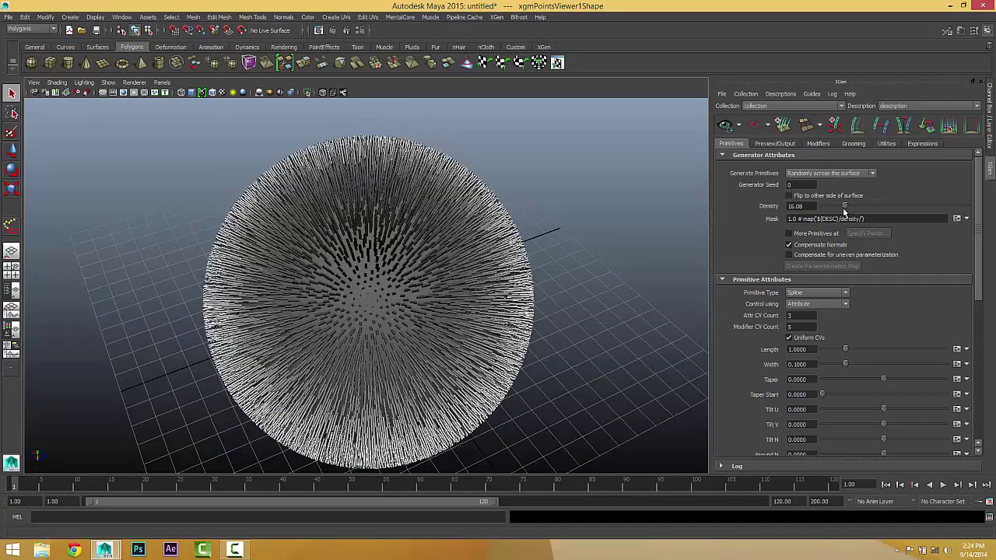
{"action": "mouse_move", "coordinate": [846, 208]}
{"action": "left_mouse_down"}
{"action": "mouse_move", "coordinate": [881, 208]}
{"action": "mouse_move", "coordinate": [861, 207]}
{"action": "left_mouse_up"}
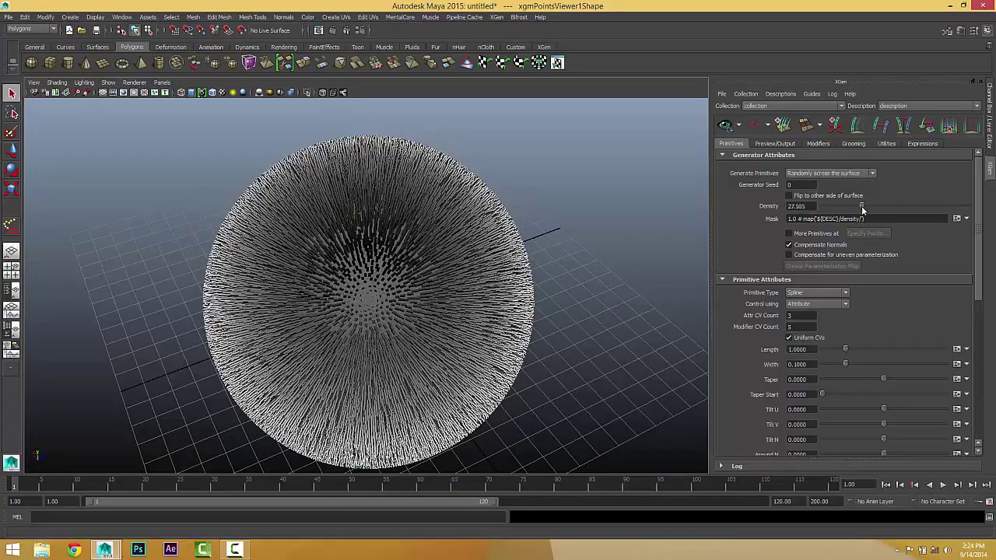
{"action": "left_click_drag", "start_coordinate": [382, 263], "coordinate": [327, 253], "text": "alt"}
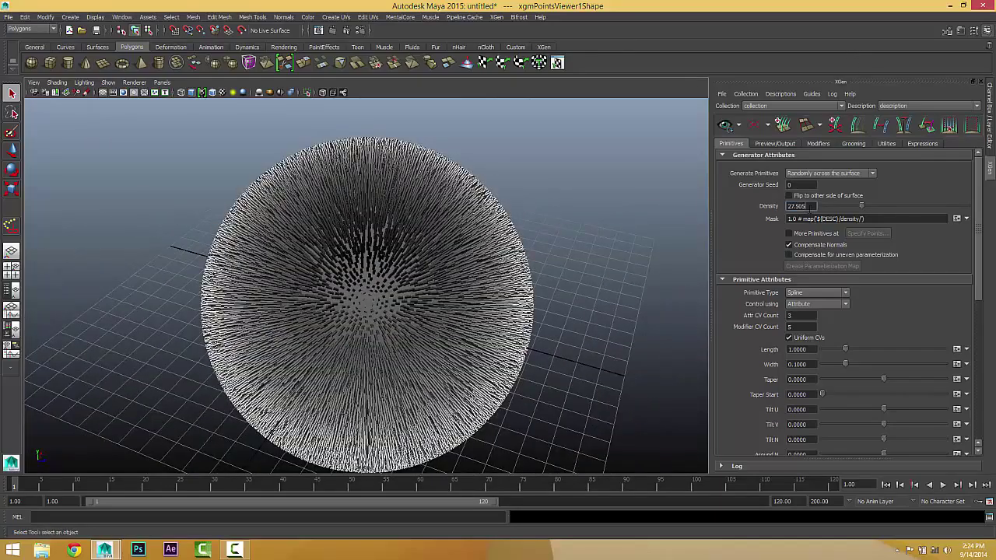
Step: Try a Density of 0.1, set it to 1.0 and check the spline distribution on the sphere
{"action": "type", "text": "1"}
{"action": "key", "text": "Return"}
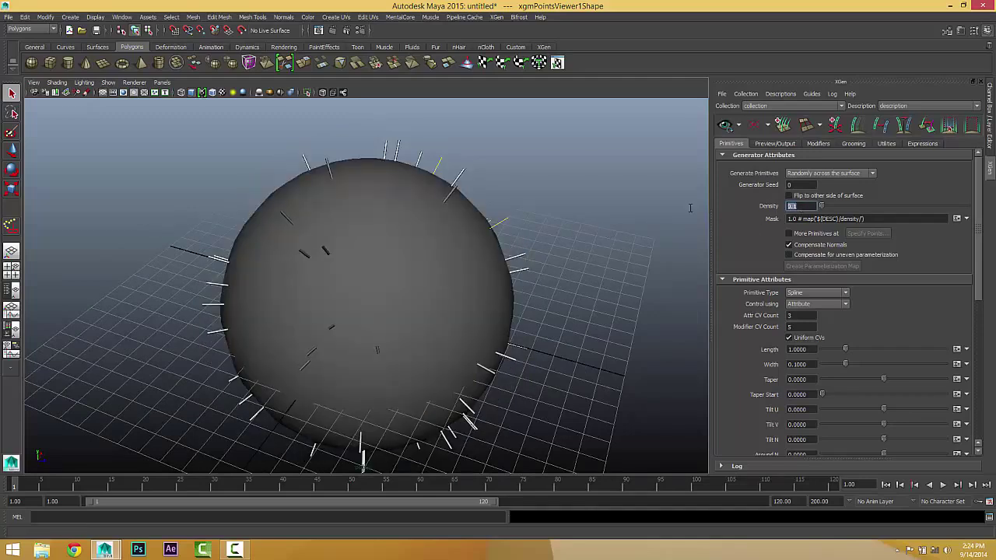
{"action": "key", "text": "Return"}
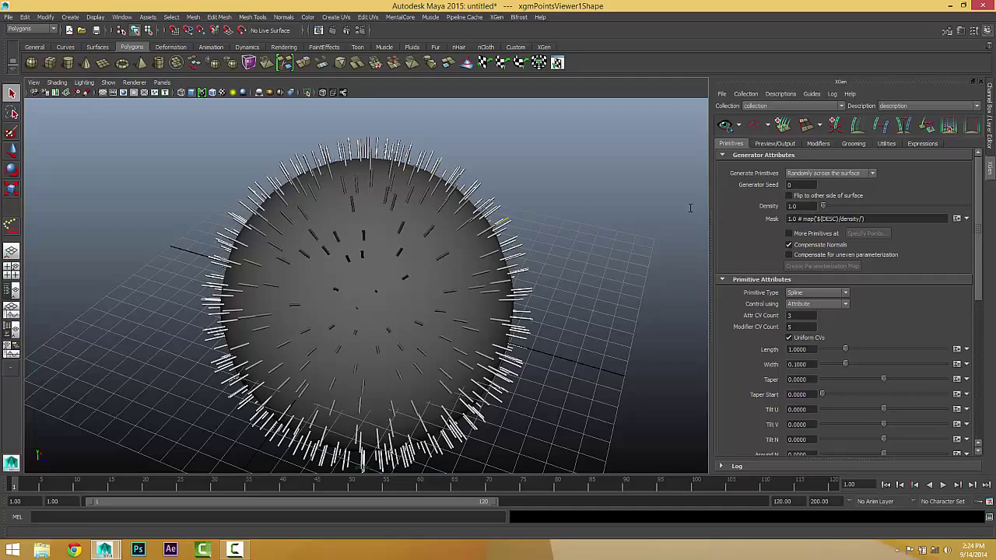
{"action": "left_click", "coordinate": [412, 257]}
{"action": "left_click", "coordinate": [549, 220]}
{"action": "left_click_drag", "start_coordinate": [550, 220], "coordinate": [365, 241], "text": "alt"}
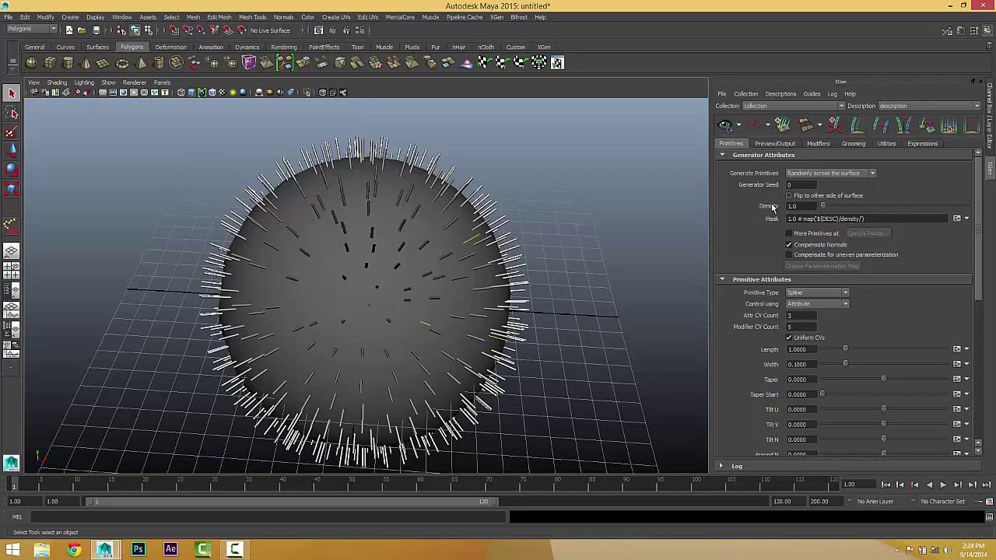
Step: Create a paintable map for the Mask attribute, named mask, with map resolution 5.0 and a white start color
{"action": "double_click", "coordinate": [794, 205]}
{"action": "key", "text": "Tab"}
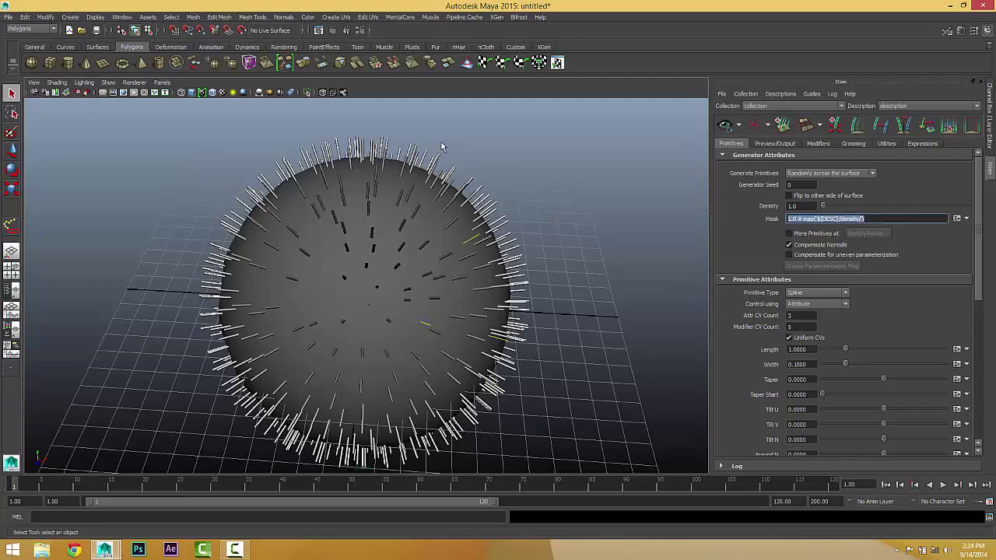
{"action": "scroll", "coordinate": [571, 166], "scroll_direction": "down", "scroll_amount": 2}
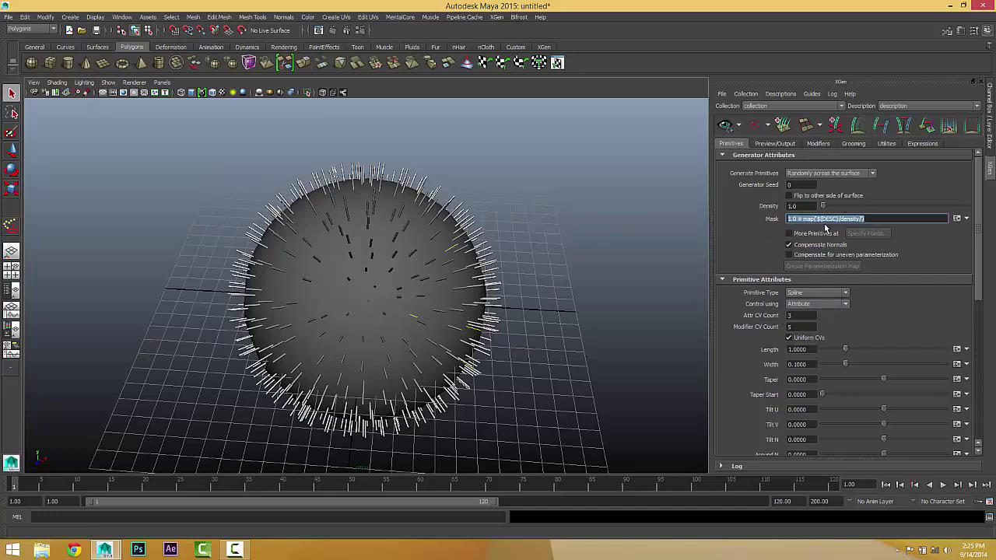
{"action": "left_click_drag", "start_coordinate": [319, 331], "coordinate": [393, 300], "text": "alt"}
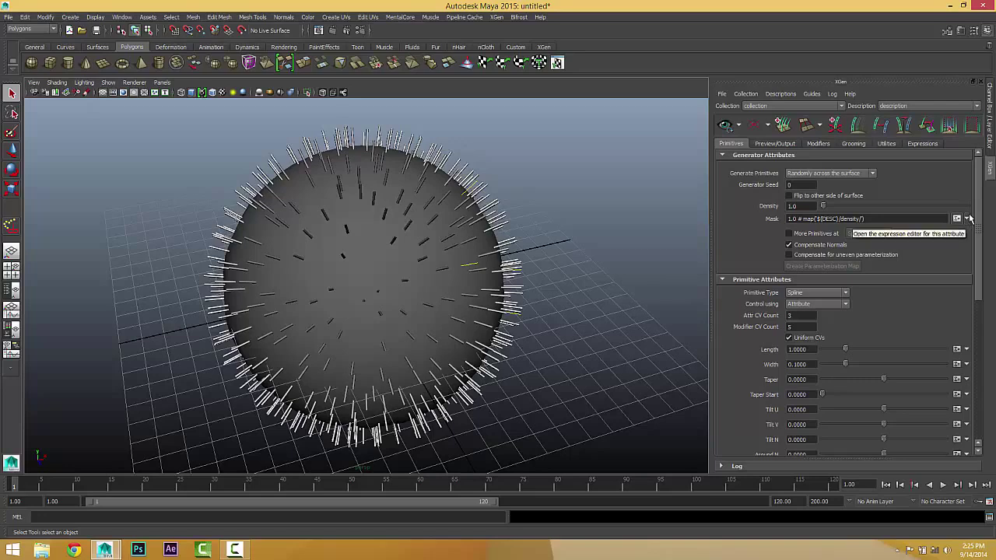
{"action": "left_click", "coordinate": [966, 220]}
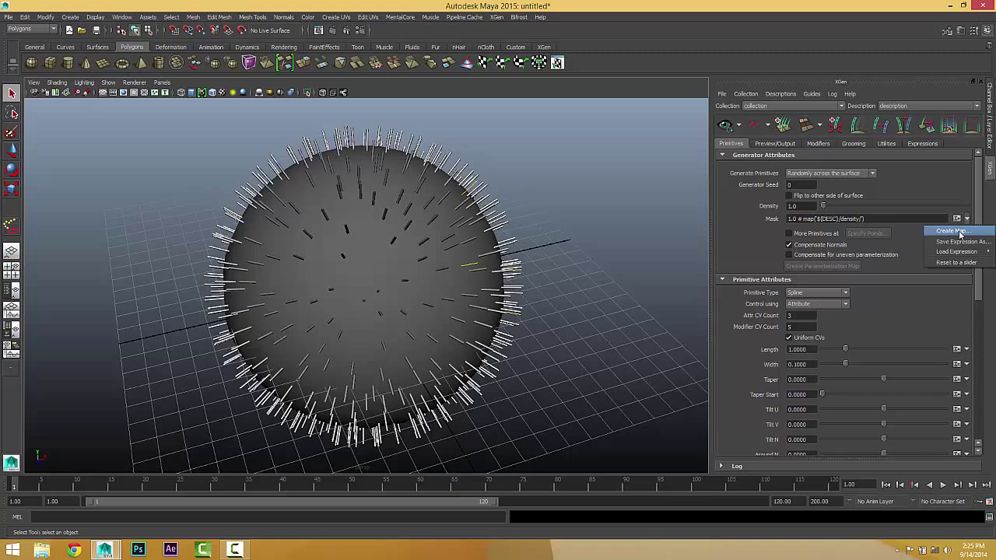
{"action": "left_click", "coordinate": [955, 231]}
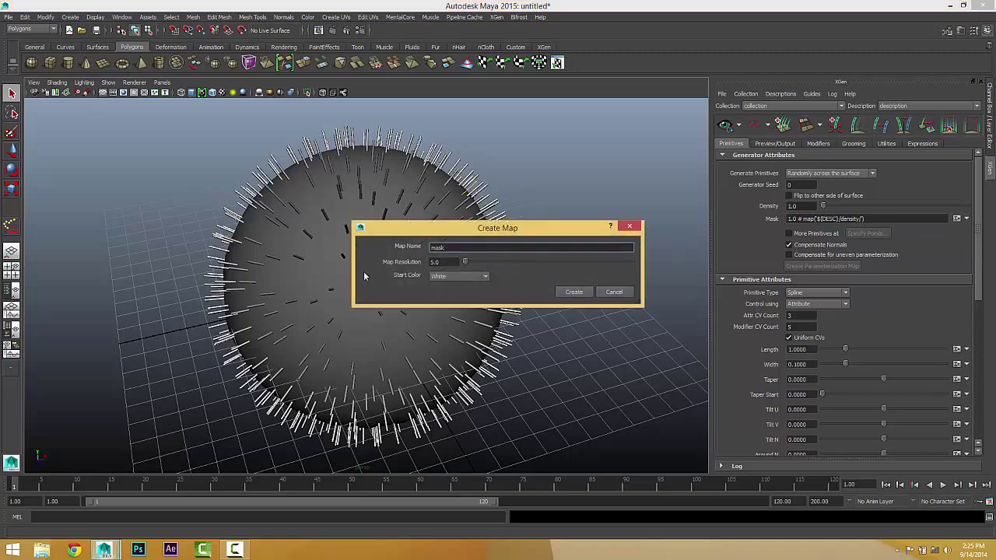
{"action": "key", "text": "Tab"}
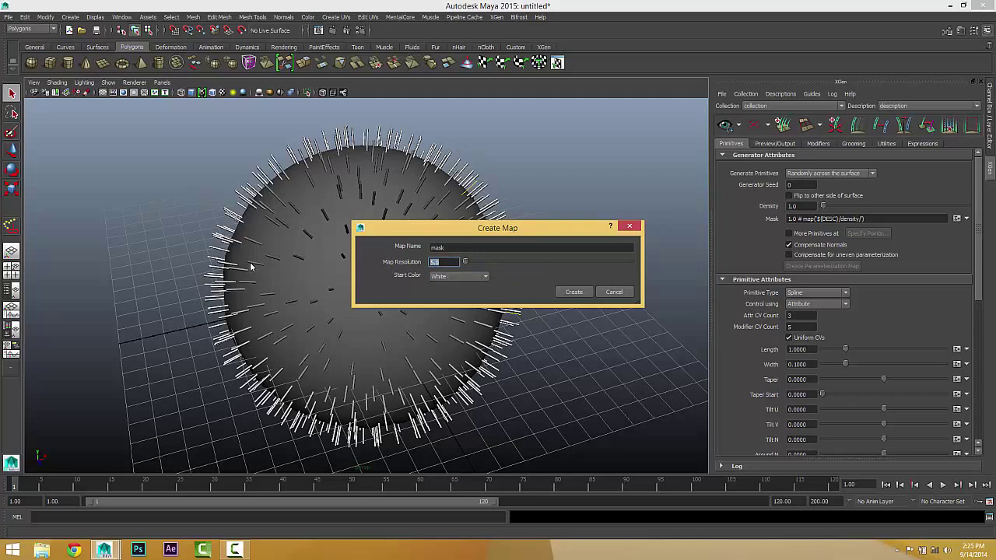
{"action": "left_click", "coordinate": [570, 292]}
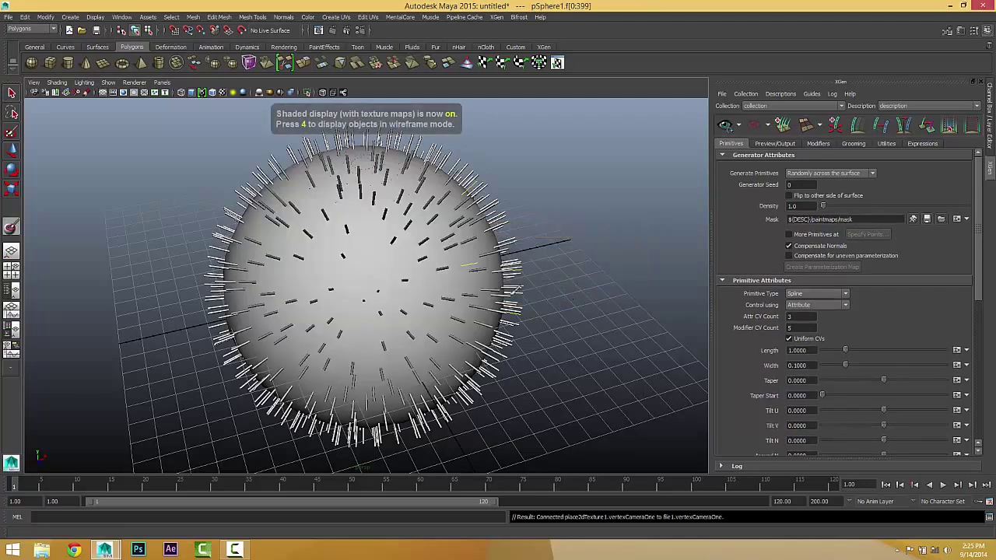
Step: Dismiss the update notification and open the 3D Paint Tool's settings in a floating window beside the sphere
{"action": "left_click_drag", "start_coordinate": [333, 288], "coordinate": [356, 300], "text": "alt"}
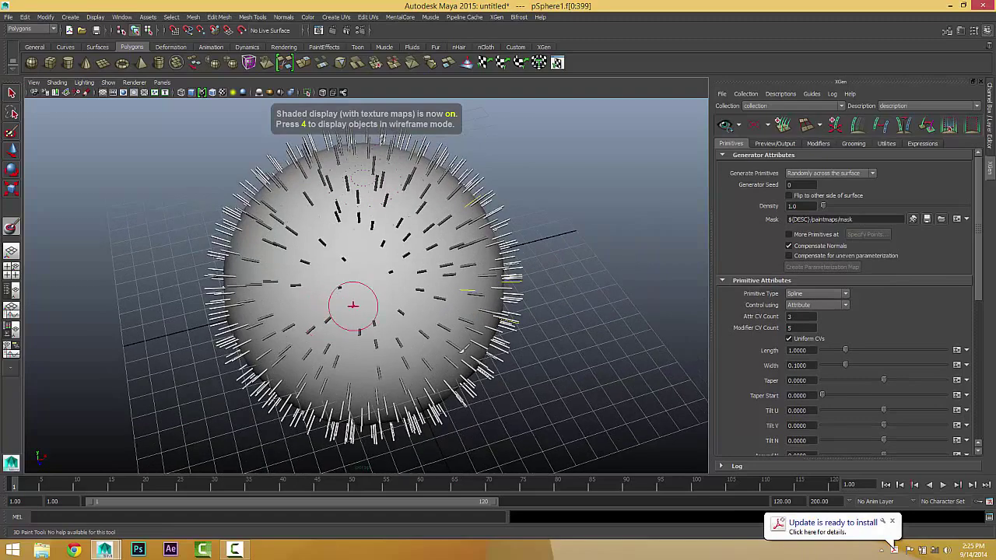
{"action": "left_click", "coordinate": [894, 519]}
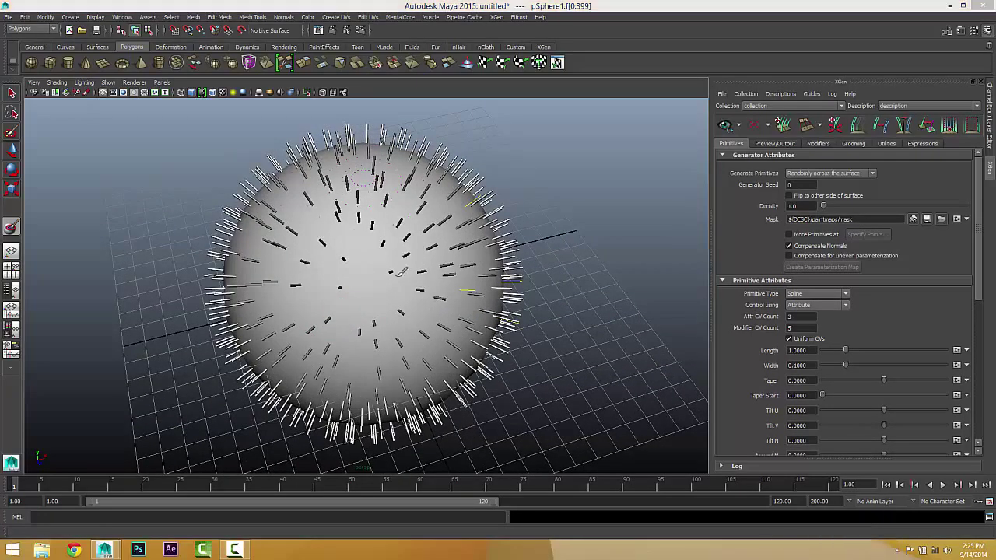
{"action": "mouse_move", "coordinate": [317, 294]}
{"action": "left_mouse_down", "text": "alt"}
{"action": "mouse_move", "coordinate": [444, 244]}
{"action": "mouse_move", "coordinate": [424, 237]}
{"action": "left_mouse_up", "text": "alt"}
{"action": "scroll", "coordinate": [355, 285], "scroll_direction": "up", "scroll_amount": 2}
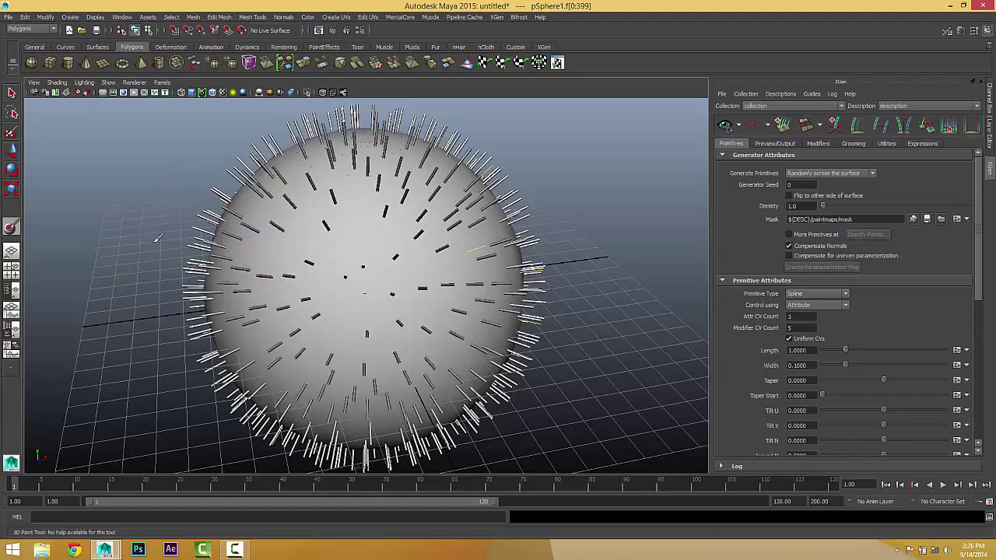
{"action": "double_click", "coordinate": [11, 228]}
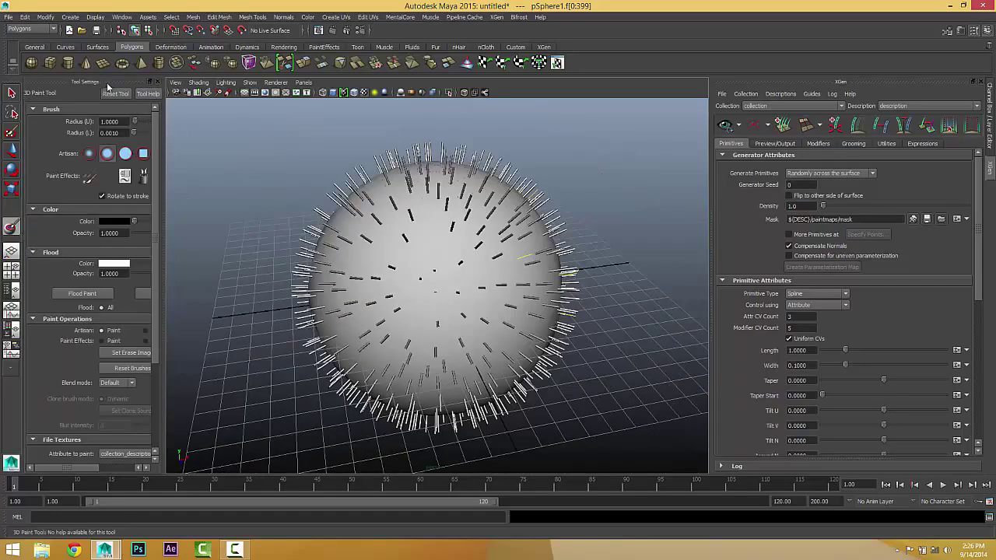
{"action": "left_click_drag", "start_coordinate": [109, 84], "coordinate": [217, 95]}
{"action": "left_click_drag", "start_coordinate": [274, 148], "coordinate": [372, 155]}
{"action": "left_click_drag", "start_coordinate": [259, 100], "coordinate": [157, 92]}
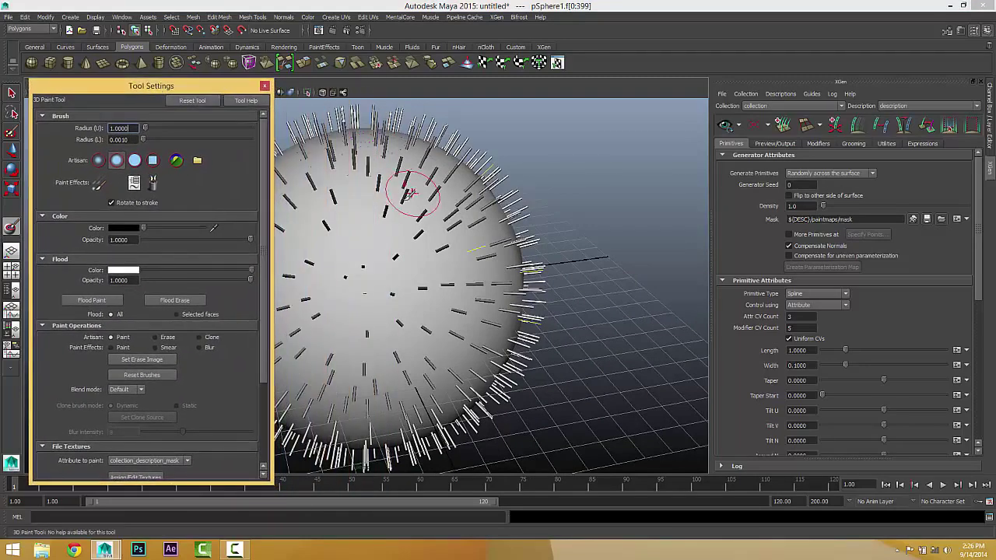
Step: Paint a thick black band across the front of the sphere on the mask map
{"action": "key", "text": "f"}
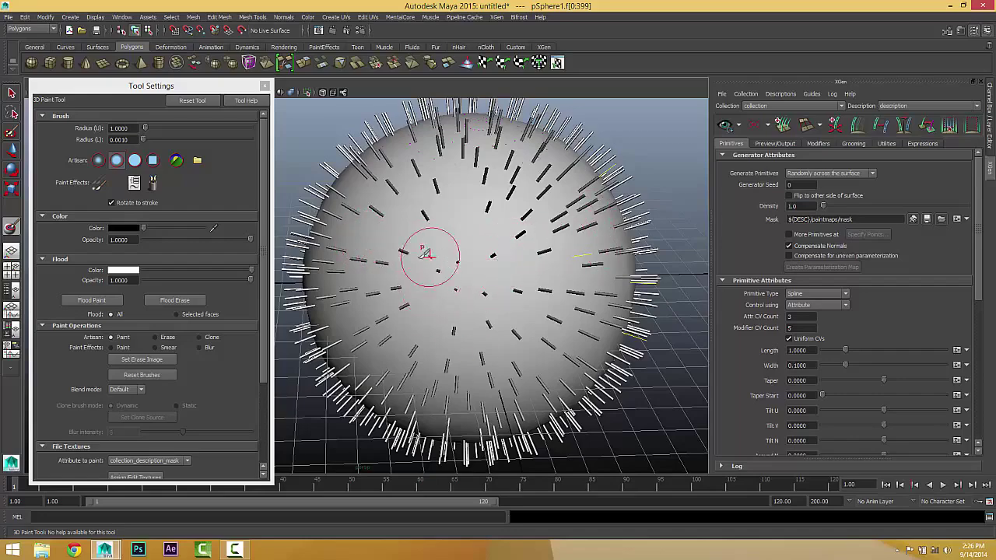
{"action": "mouse_move", "coordinate": [422, 256]}
{"action": "left_mouse_down", "text": "alt"}
{"action": "mouse_move", "coordinate": [456, 234]}
{"action": "mouse_move", "coordinate": [474, 200]}
{"action": "mouse_move", "coordinate": [444, 244]}
{"action": "mouse_move", "coordinate": [381, 260]}
{"action": "left_mouse_up", "text": "alt"}
{"action": "mouse_move", "coordinate": [381, 260]}
{"action": "left_mouse_down"}
{"action": "mouse_move", "coordinate": [406, 231]}
{"action": "mouse_move", "coordinate": [480, 209]}
{"action": "mouse_move", "coordinate": [532, 214]}
{"action": "left_mouse_up"}
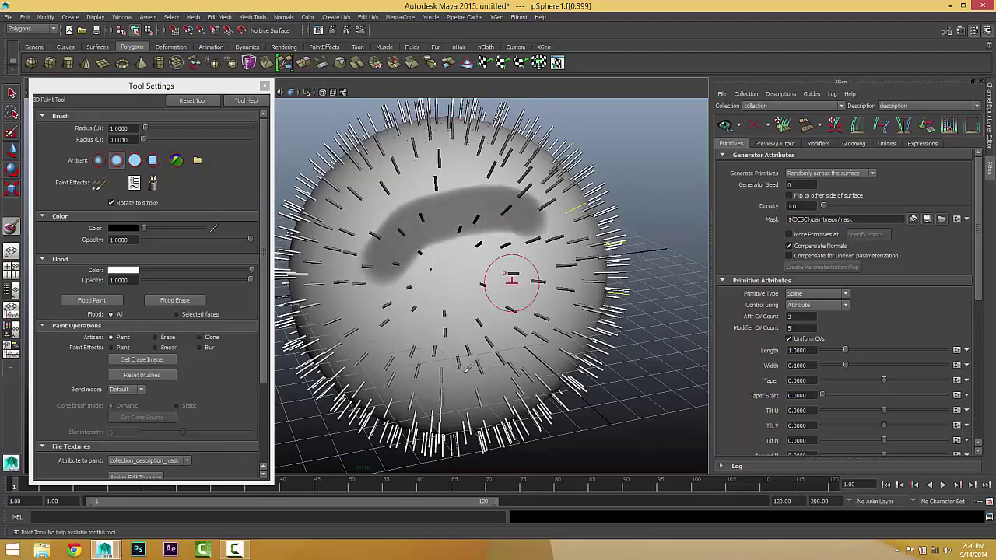
{"action": "mouse_move", "coordinate": [451, 335]}
{"action": "left_mouse_down", "text": "alt"}
{"action": "mouse_move", "coordinate": [496, 331]}
{"action": "mouse_move", "coordinate": [481, 331]}
{"action": "left_mouse_up", "text": "alt"}
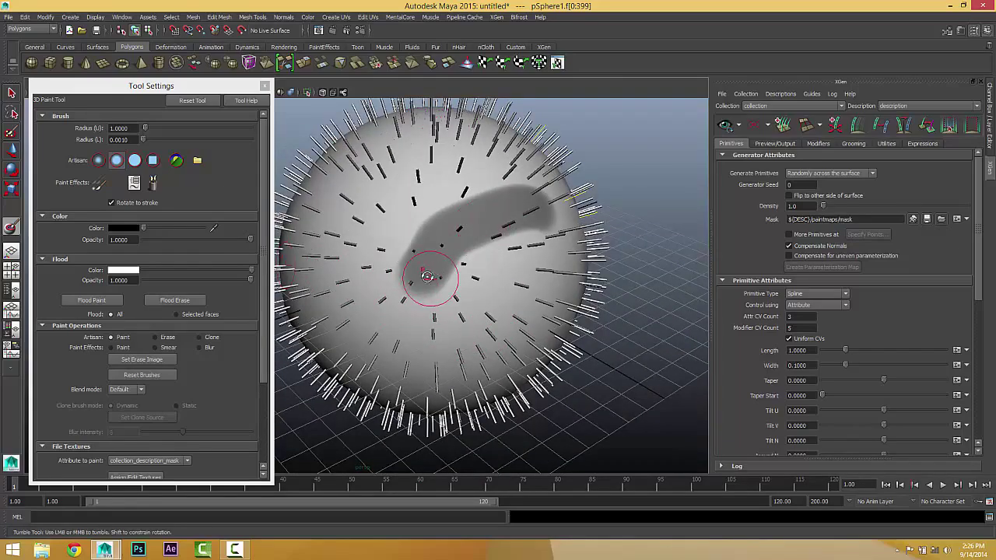
{"action": "mouse_move", "coordinate": [422, 277]}
{"action": "left_mouse_down", "text": "alt"}
{"action": "mouse_move", "coordinate": [407, 262]}
{"action": "mouse_move", "coordinate": [515, 196]}
{"action": "mouse_move", "coordinate": [549, 200]}
{"action": "left_mouse_up", "text": "alt"}
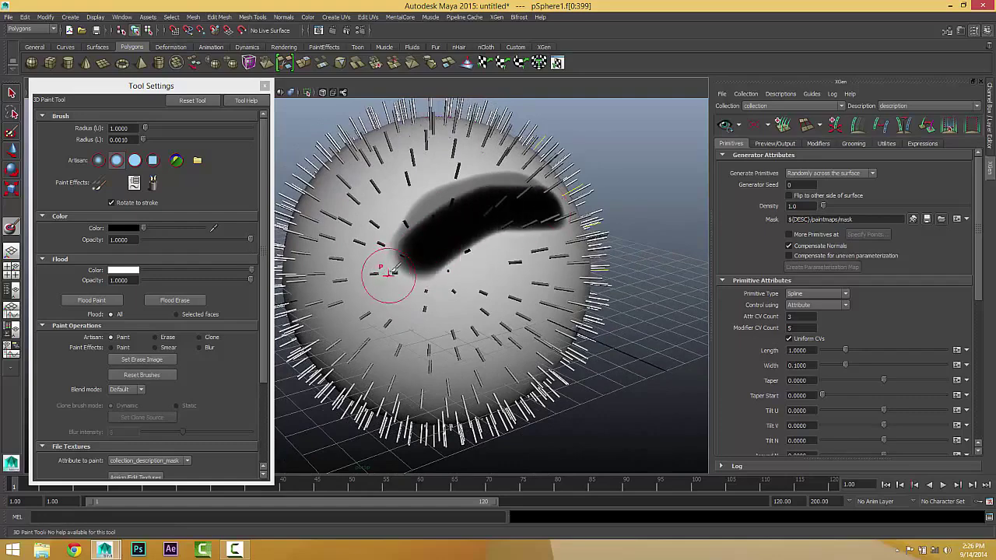
{"action": "mouse_move", "coordinate": [389, 273]}
{"action": "left_mouse_down"}
{"action": "mouse_move", "coordinate": [482, 190]}
{"action": "mouse_move", "coordinate": [526, 207]}
{"action": "mouse_move", "coordinate": [505, 225]}
{"action": "left_mouse_up"}
{"action": "left_click_drag", "start_coordinate": [401, 252], "coordinate": [517, 215]}
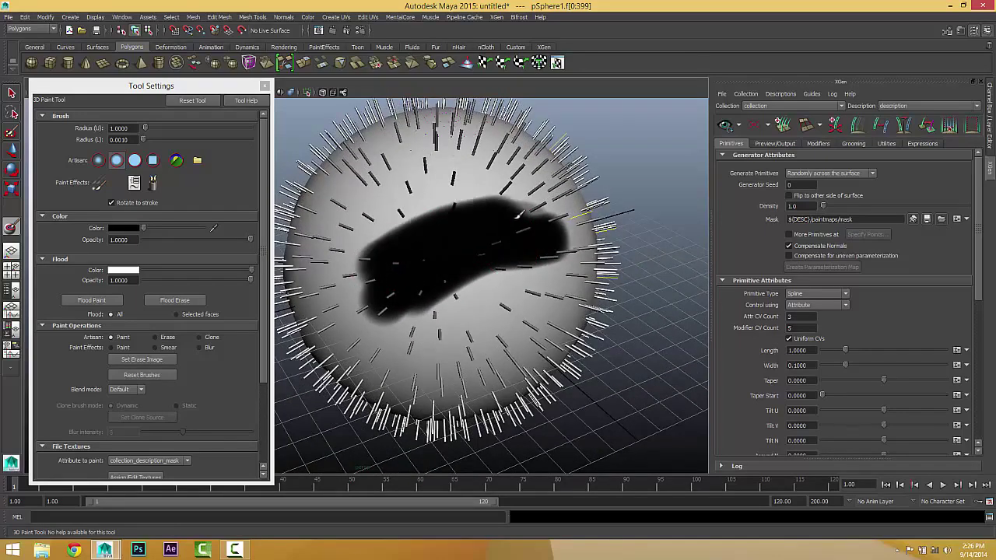
Step: Extend the black paint on the mask map into a large patch covering much of one side of the sphere
{"action": "mouse_move", "coordinate": [510, 180]}
{"action": "left_mouse_down", "text": "alt"}
{"action": "mouse_move", "coordinate": [473, 238]}
{"action": "mouse_move", "coordinate": [540, 223]}
{"action": "mouse_move", "coordinate": [623, 256]}
{"action": "mouse_move", "coordinate": [539, 262]}
{"action": "mouse_move", "coordinate": [545, 270]}
{"action": "left_mouse_up", "text": "alt"}
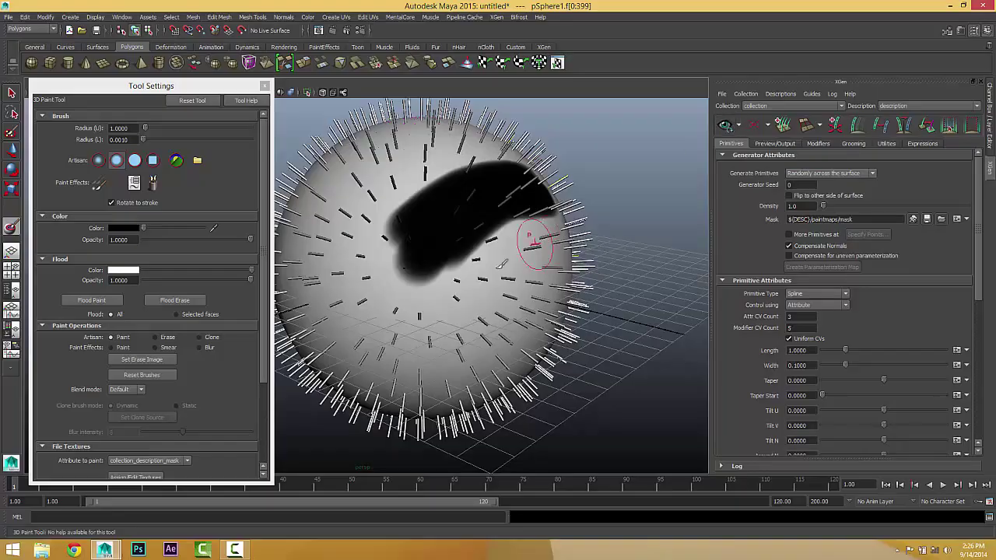
{"action": "mouse_move", "coordinate": [526, 233]}
{"action": "left_mouse_down", "text": "alt"}
{"action": "mouse_move", "coordinate": [503, 311]}
{"action": "mouse_move", "coordinate": [513, 323]}
{"action": "mouse_move", "coordinate": [498, 311]}
{"action": "mouse_move", "coordinate": [443, 340]}
{"action": "mouse_move", "coordinate": [477, 300]}
{"action": "mouse_move", "coordinate": [467, 225]}
{"action": "mouse_move", "coordinate": [452, 244]}
{"action": "mouse_move", "coordinate": [506, 252]}
{"action": "mouse_move", "coordinate": [572, 241]}
{"action": "left_mouse_up", "text": "alt"}
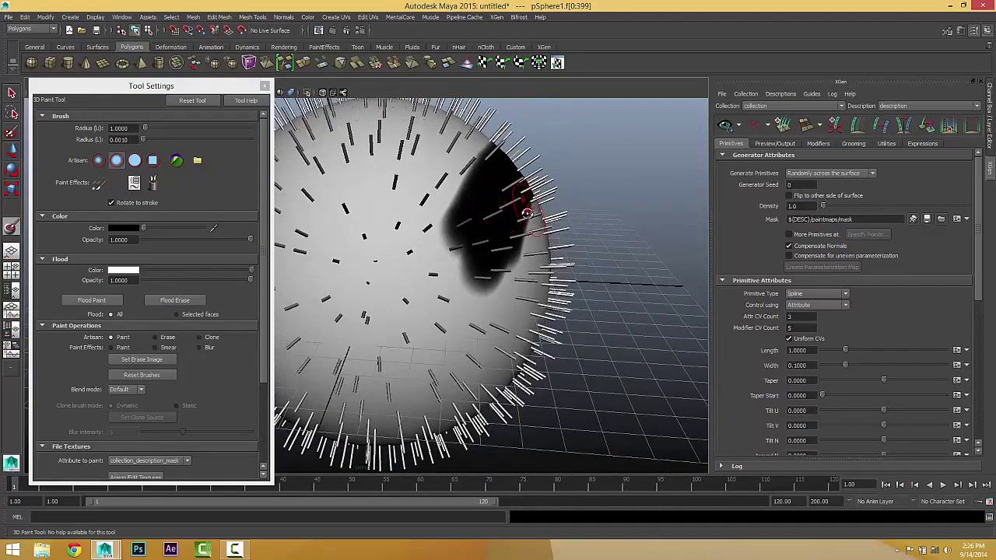
{"action": "left_click_drag", "start_coordinate": [527, 212], "coordinate": [494, 215], "text": "alt"}
{"action": "right_click_drag", "start_coordinate": [493, 215], "coordinate": [589, 244], "text": "alt"}
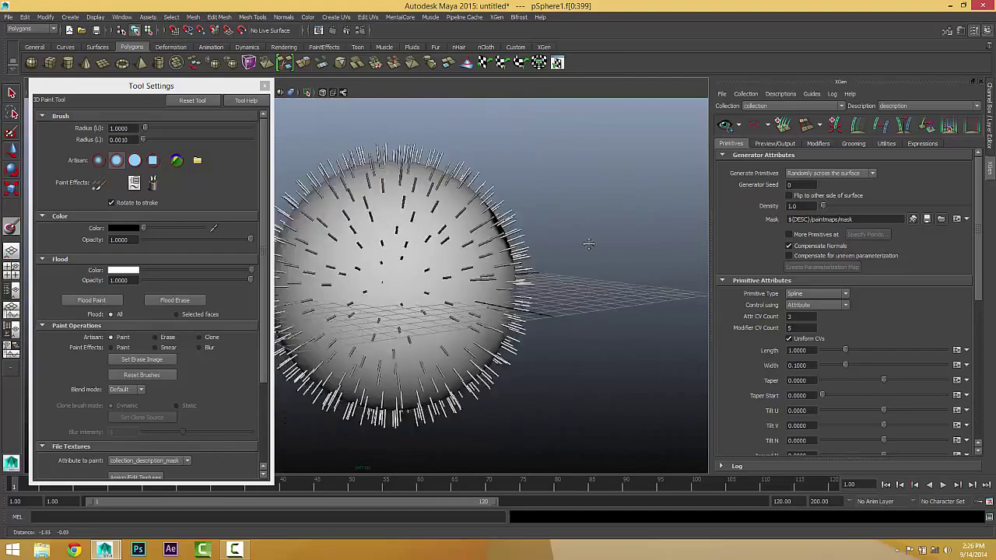
{"action": "mouse_move", "coordinate": [589, 244]}
{"action": "left_mouse_down", "text": "alt"}
{"action": "mouse_move", "coordinate": [522, 296]}
{"action": "mouse_move", "coordinate": [482, 233]}
{"action": "mouse_move", "coordinate": [451, 249]}
{"action": "mouse_move", "coordinate": [486, 305]}
{"action": "mouse_move", "coordinate": [466, 381]}
{"action": "mouse_move", "coordinate": [615, 327]}
{"action": "mouse_move", "coordinate": [603, 269]}
{"action": "mouse_move", "coordinate": [521, 319]}
{"action": "mouse_move", "coordinate": [547, 243]}
{"action": "left_mouse_up", "text": "alt"}
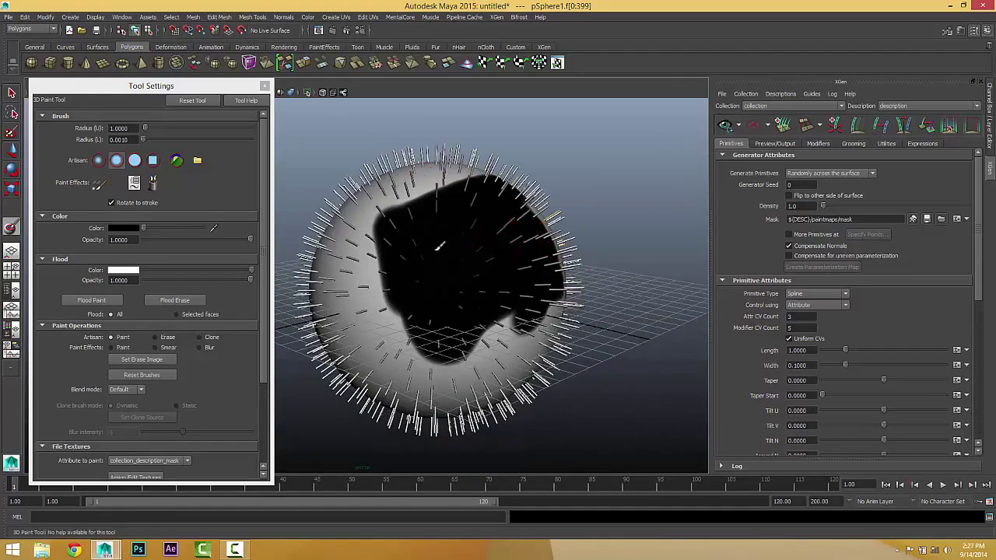
{"action": "left_click_drag", "start_coordinate": [511, 237], "coordinate": [487, 304], "text": "alt"}
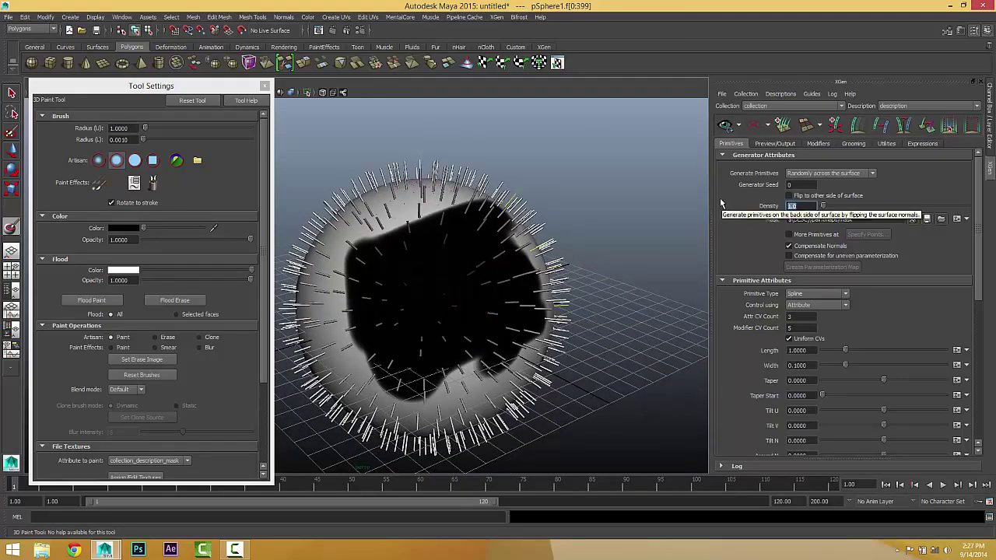
Step: Set the Density to 10 and save the painted mask map so that it is applied to the splines
{"action": "type", "text": "10"}
{"action": "key", "text": "Return"}
{"action": "mouse_move", "coordinate": [397, 327]}
{"action": "left_mouse_down", "text": "alt"}
{"action": "mouse_move", "coordinate": [434, 304]}
{"action": "mouse_move", "coordinate": [372, 299]}
{"action": "mouse_move", "coordinate": [345, 277]}
{"action": "left_mouse_up", "text": "alt"}
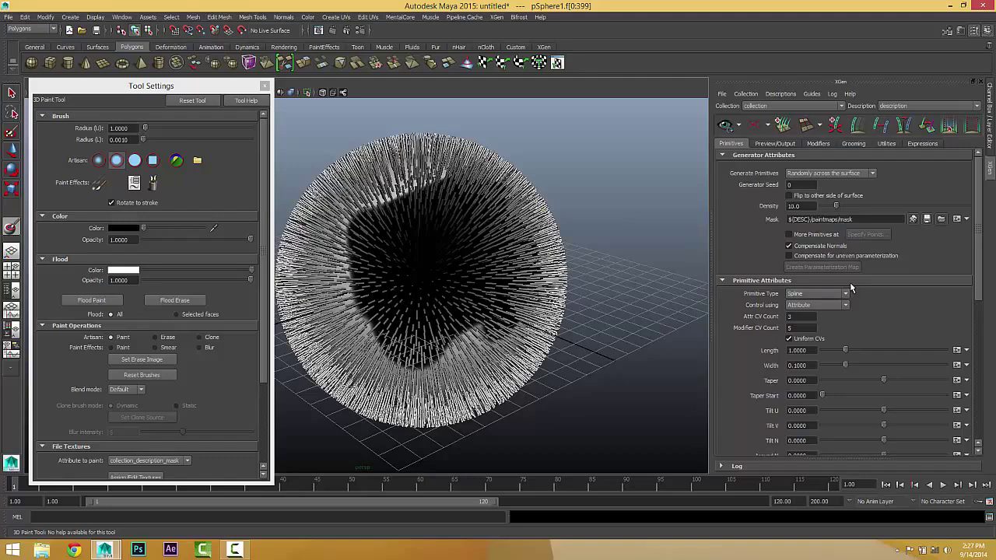
{"action": "left_click", "coordinate": [926, 221]}
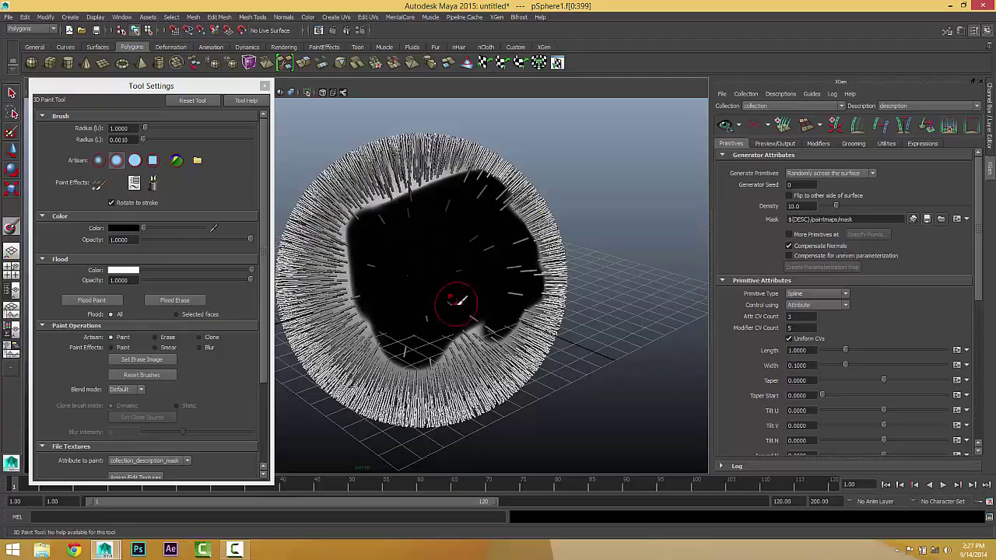
{"action": "mouse_move", "coordinate": [457, 305]}
{"action": "left_mouse_down", "text": "alt"}
{"action": "mouse_move", "coordinate": [454, 316]}
{"action": "mouse_move", "coordinate": [475, 311]}
{"action": "mouse_move", "coordinate": [472, 258]}
{"action": "mouse_move", "coordinate": [454, 282]}
{"action": "mouse_move", "coordinate": [523, 226]}
{"action": "mouse_move", "coordinate": [497, 265]}
{"action": "mouse_move", "coordinate": [544, 249]}
{"action": "mouse_move", "coordinate": [472, 257]}
{"action": "mouse_move", "coordinate": [516, 256]}
{"action": "mouse_move", "coordinate": [506, 272]}
{"action": "left_mouse_up", "text": "alt"}
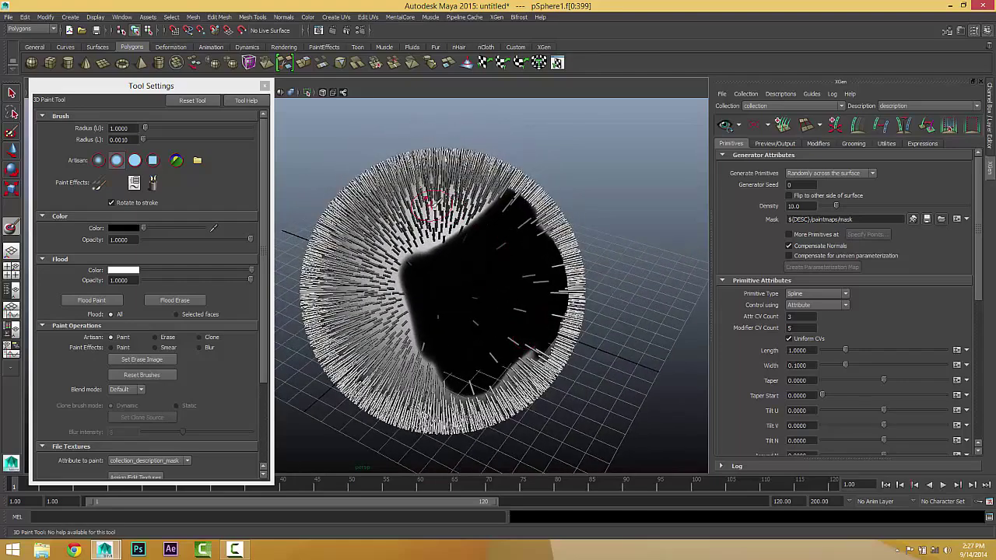
Step: Switch to the square brush profile and paint hard black edges around the blurred border of the mask patch
{"action": "left_click_drag", "start_coordinate": [436, 325], "coordinate": [459, 313], "text": "alt"}
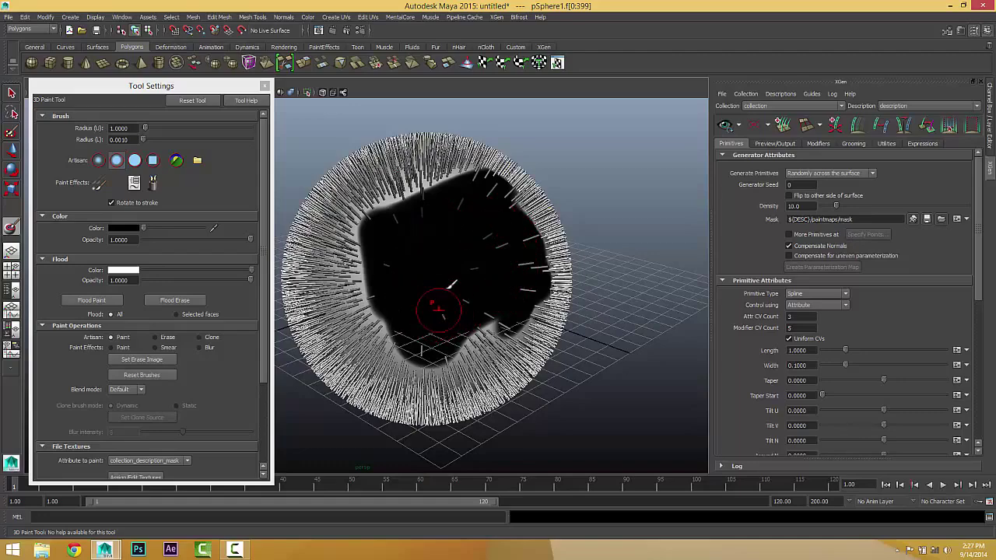
{"action": "left_click_drag", "start_coordinate": [444, 285], "coordinate": [464, 277], "text": "alt"}
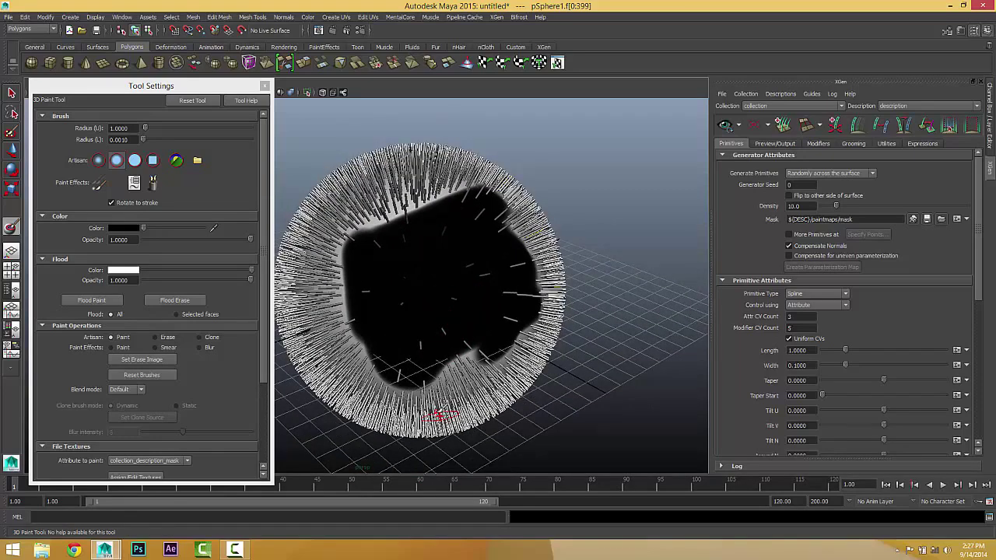
{"action": "left_click", "coordinate": [118, 161]}
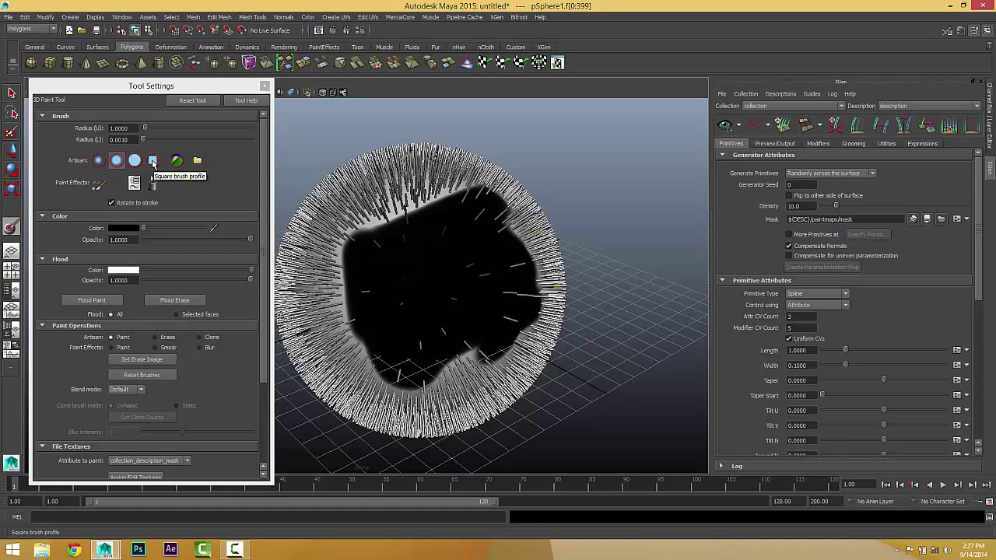
{"action": "left_click", "coordinate": [153, 161]}
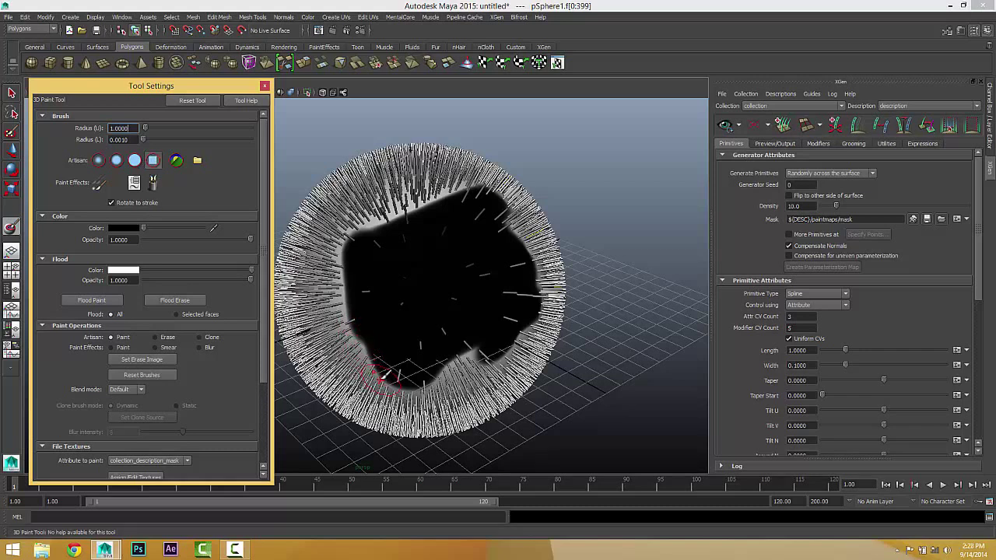
{"action": "left_click_drag", "start_coordinate": [381, 375], "coordinate": [360, 342]}
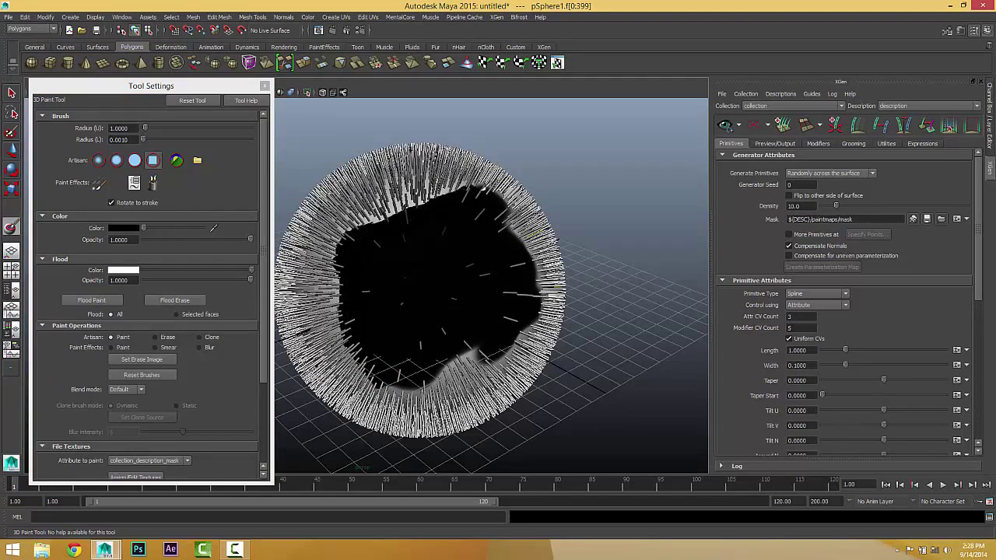
{"action": "mouse_move", "coordinate": [500, 200]}
{"action": "left_mouse_down", "text": "alt"}
{"action": "mouse_move", "coordinate": [434, 223]}
{"action": "mouse_move", "coordinate": [470, 207]}
{"action": "mouse_move", "coordinate": [424, 257]}
{"action": "mouse_move", "coordinate": [439, 307]}
{"action": "mouse_move", "coordinate": [420, 370]}
{"action": "mouse_move", "coordinate": [386, 385]}
{"action": "mouse_move", "coordinate": [306, 379]}
{"action": "mouse_move", "coordinate": [435, 330]}
{"action": "mouse_move", "coordinate": [371, 348]}
{"action": "mouse_move", "coordinate": [410, 360]}
{"action": "left_mouse_up", "text": "alt"}
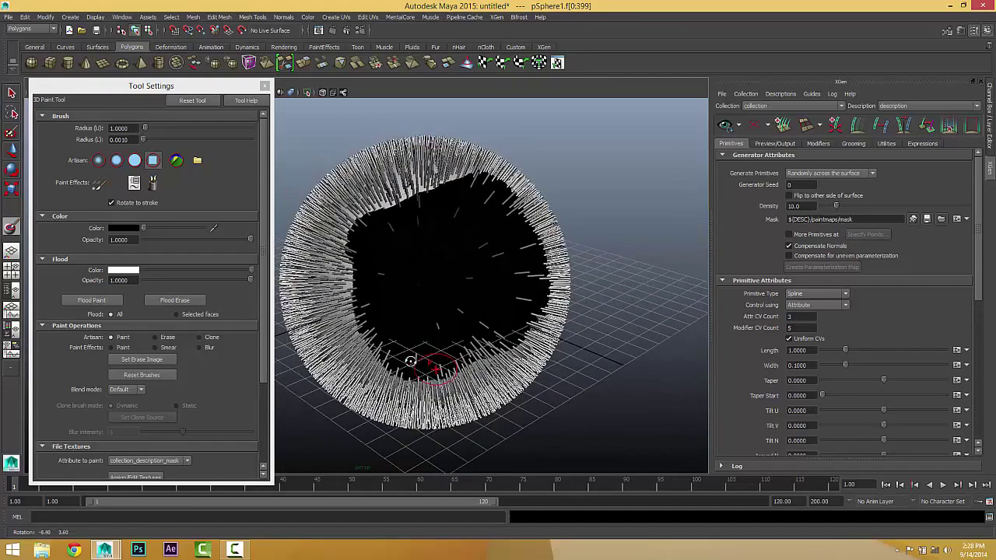
Step: Save the mask map to apply it to the splines and inspect the bare patch from several angles
{"action": "left_click", "coordinate": [928, 219]}
{"action": "mouse_move", "coordinate": [540, 289]}
{"action": "left_mouse_down", "text": "alt"}
{"action": "mouse_move", "coordinate": [544, 303]}
{"action": "mouse_move", "coordinate": [546, 290]}
{"action": "mouse_move", "coordinate": [438, 273]}
{"action": "mouse_move", "coordinate": [429, 231]}
{"action": "mouse_move", "coordinate": [458, 252]}
{"action": "left_mouse_up", "text": "alt"}
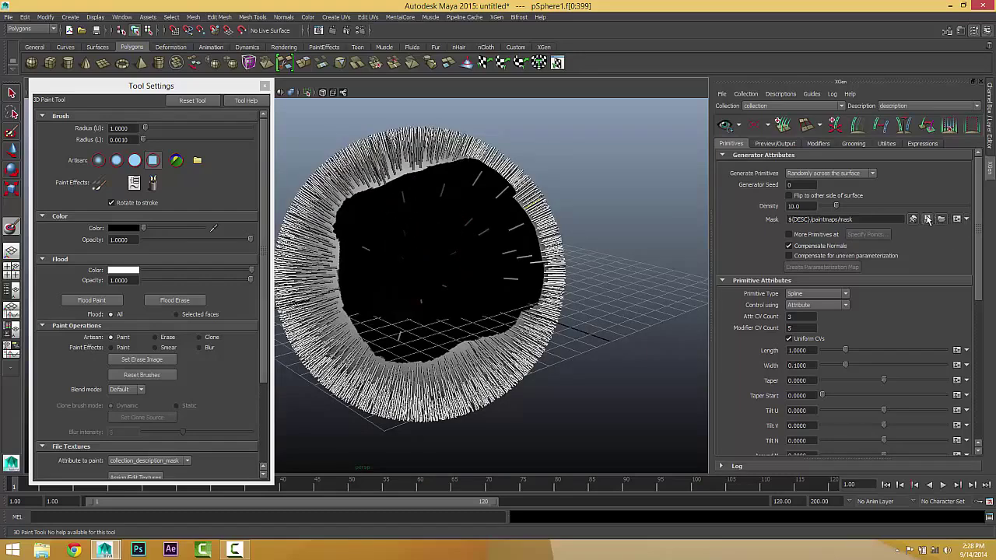
{"action": "left_click_drag", "start_coordinate": [395, 264], "coordinate": [446, 280], "text": "alt"}
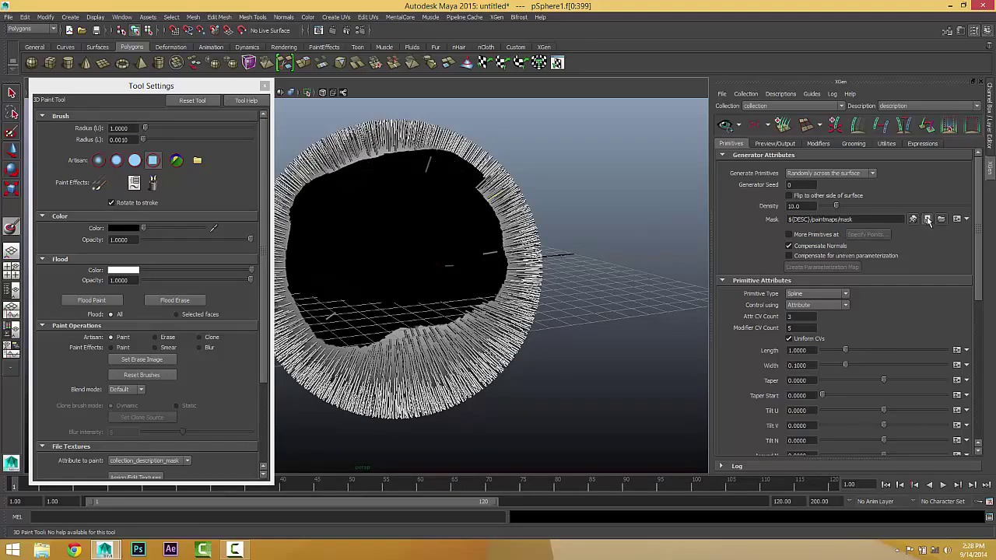
{"action": "mouse_move", "coordinate": [520, 278]}
{"action": "left_mouse_down", "text": "alt"}
{"action": "mouse_move", "coordinate": [436, 284]}
{"action": "mouse_move", "coordinate": [446, 294]}
{"action": "mouse_move", "coordinate": [359, 263]}
{"action": "left_mouse_up", "text": "alt"}
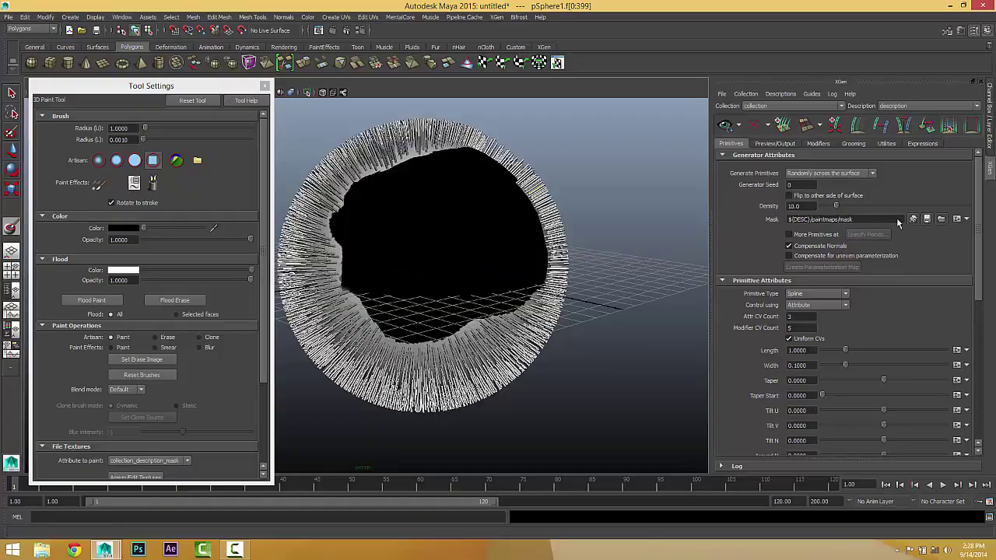
{"action": "left_click_drag", "start_coordinate": [334, 257], "coordinate": [457, 361], "text": "alt"}
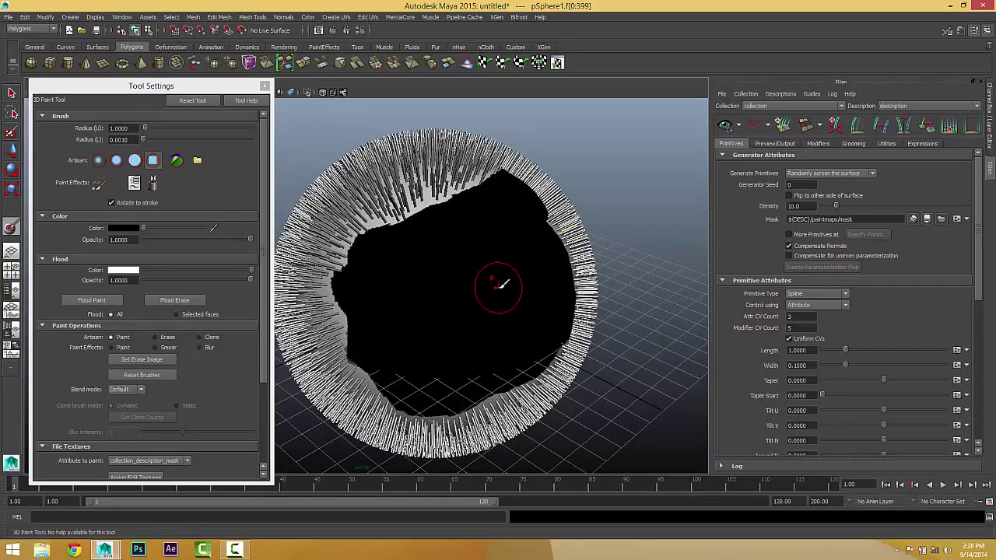
{"action": "mouse_move", "coordinate": [501, 285]}
{"action": "left_mouse_down", "text": "alt"}
{"action": "mouse_move", "coordinate": [515, 311]}
{"action": "mouse_move", "coordinate": [508, 282]}
{"action": "mouse_move", "coordinate": [498, 282]}
{"action": "mouse_move", "coordinate": [513, 271]}
{"action": "left_mouse_up", "text": "alt"}
{"action": "left_click_drag", "start_coordinate": [504, 347], "coordinate": [498, 351], "text": "alt"}
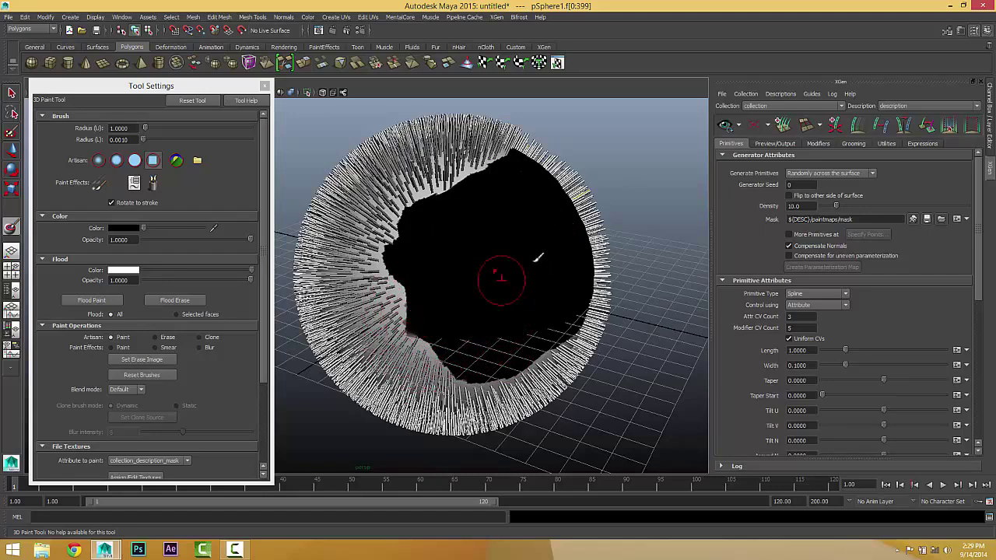
{"action": "left_click_drag", "start_coordinate": [506, 284], "coordinate": [500, 285], "text": "alt"}
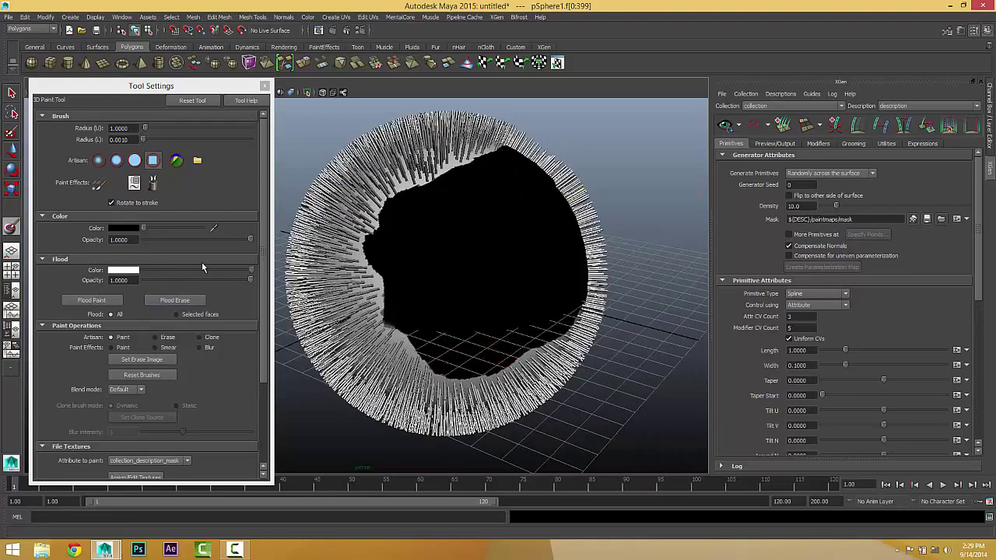
Step: Set the flood colour to black, flood the whole sphere's mask with it and save the map
{"action": "left_click_drag", "start_coordinate": [250, 270], "coordinate": [151, 283]}
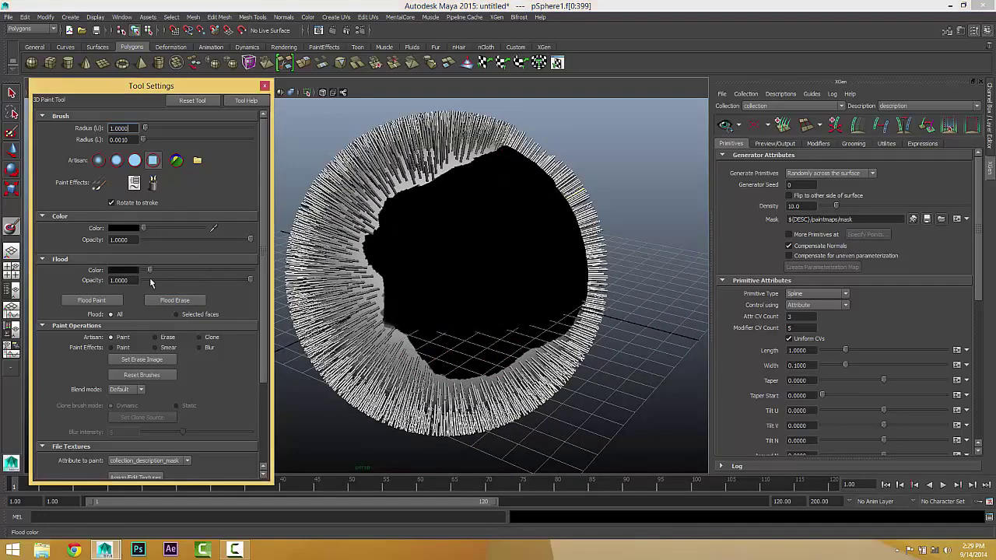
{"action": "left_click", "coordinate": [91, 301]}
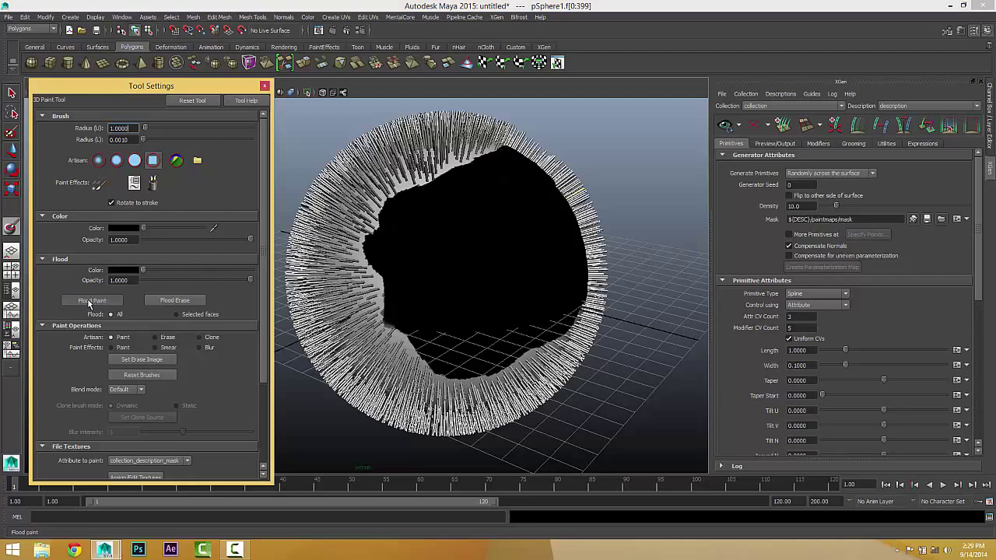
{"action": "left_click", "coordinate": [928, 219]}
{"action": "mouse_move", "coordinate": [564, 269]}
{"action": "left_mouse_down", "text": "alt"}
{"action": "mouse_move", "coordinate": [422, 283]}
{"action": "mouse_move", "coordinate": [540, 271]}
{"action": "left_mouse_up", "text": "alt"}
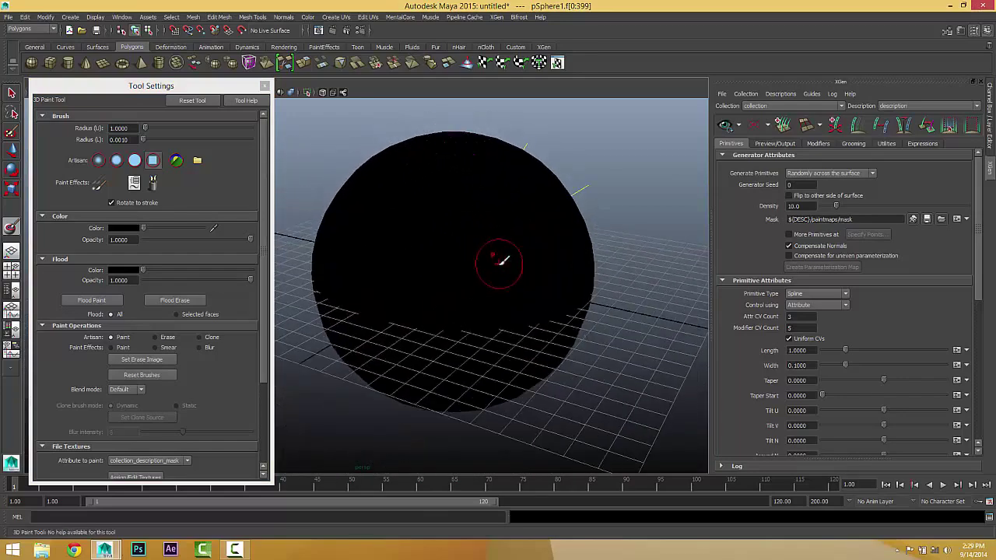
Step: Stamp a white square on the front of the sphere's black mask, and cover it with black paint again
{"action": "mouse_move", "coordinate": [506, 259]}
{"action": "right_mouse_down", "text": "alt"}
{"action": "mouse_move", "coordinate": [482, 260]}
{"action": "mouse_move", "coordinate": [545, 259]}
{"action": "right_mouse_up", "text": "alt"}
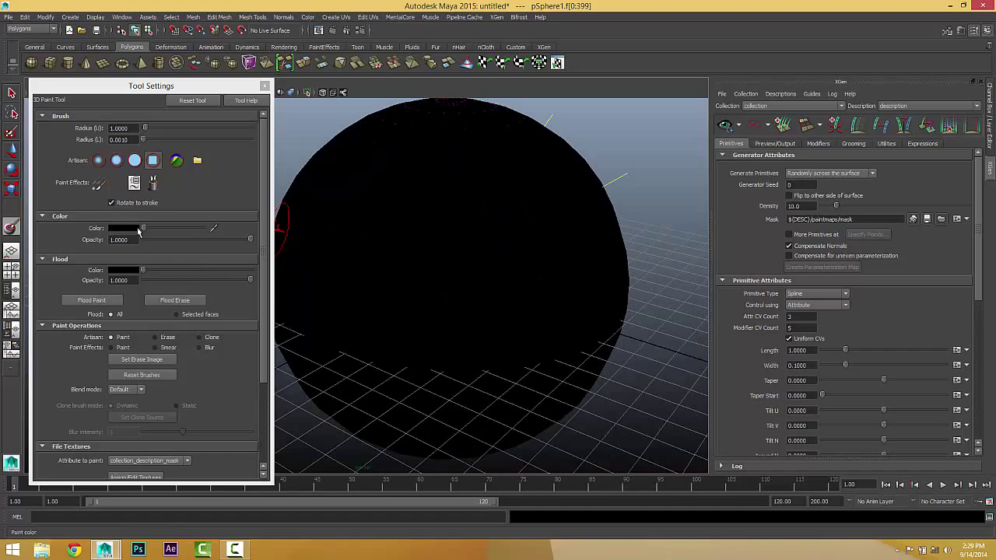
{"action": "left_click_drag", "start_coordinate": [143, 228], "coordinate": [196, 231]}
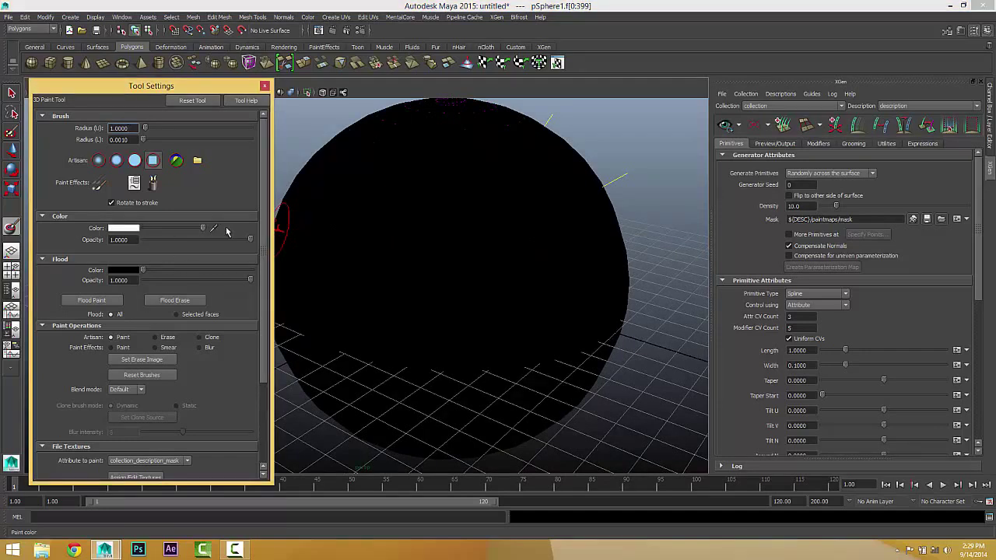
{"action": "left_click", "coordinate": [116, 231]}
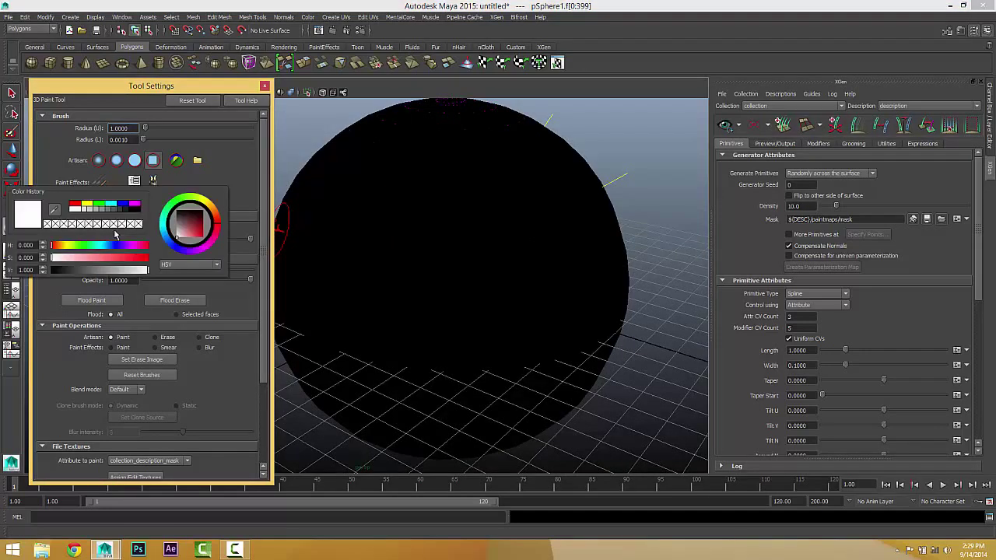
{"action": "double_click", "coordinate": [27, 270]}
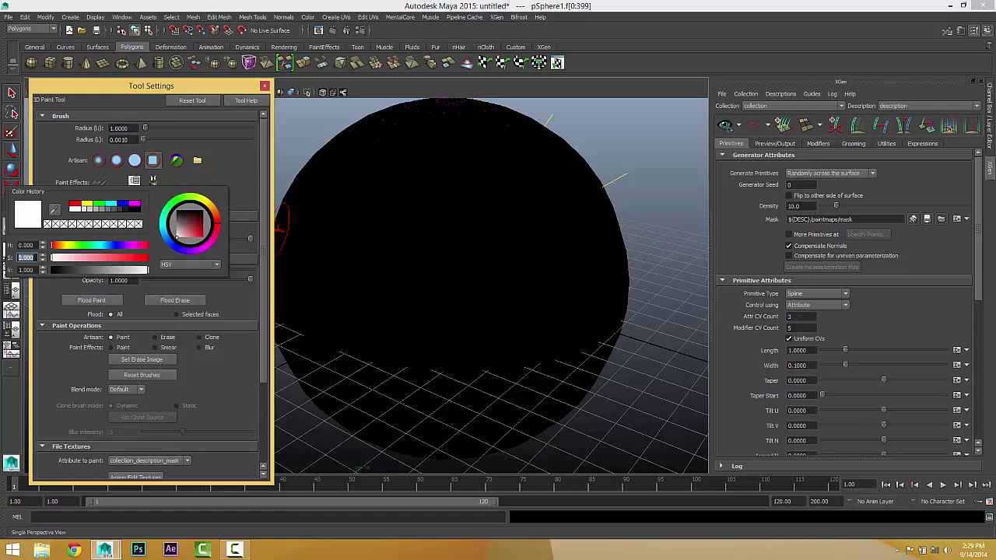
{"action": "left_click", "coordinate": [28, 245]}
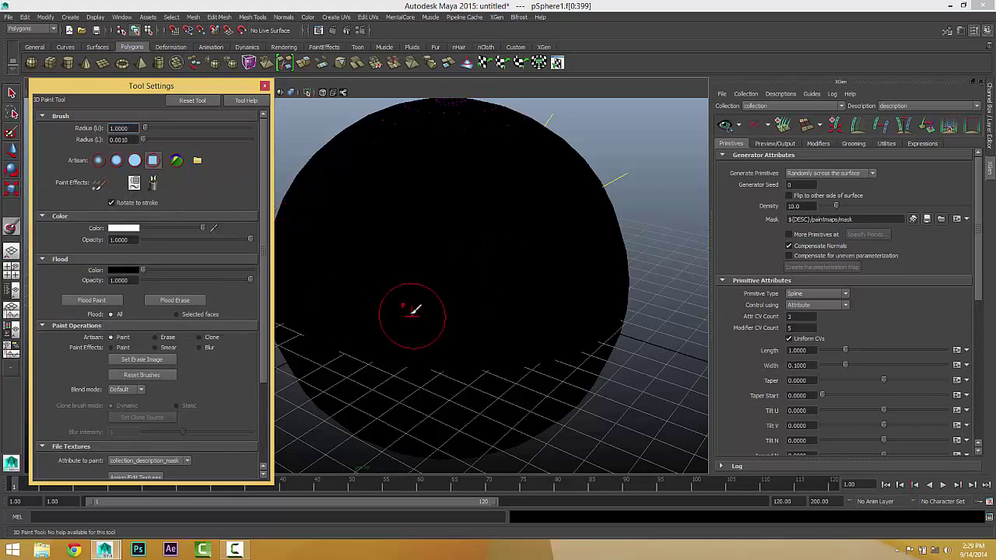
{"action": "left_click", "coordinate": [406, 286]}
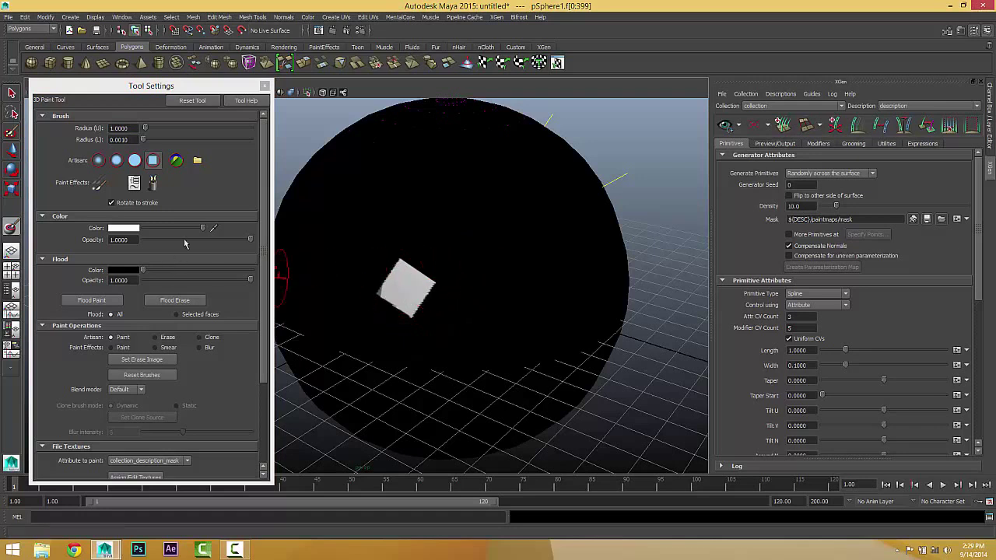
{"action": "left_click_drag", "start_coordinate": [202, 228], "coordinate": [143, 227]}
{"action": "left_click_drag", "start_coordinate": [404, 274], "coordinate": [424, 282]}
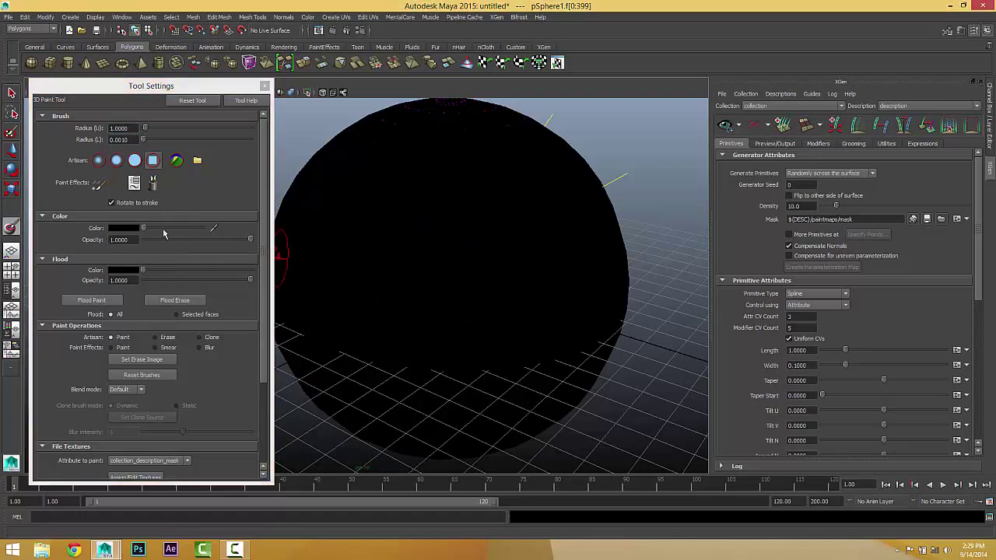
Step: Set the paint colour to white and the upper brush radius to 0.2601, and clear the white test patch by flooding the mask black
{"action": "left_click_drag", "start_coordinate": [143, 228], "coordinate": [278, 228]}
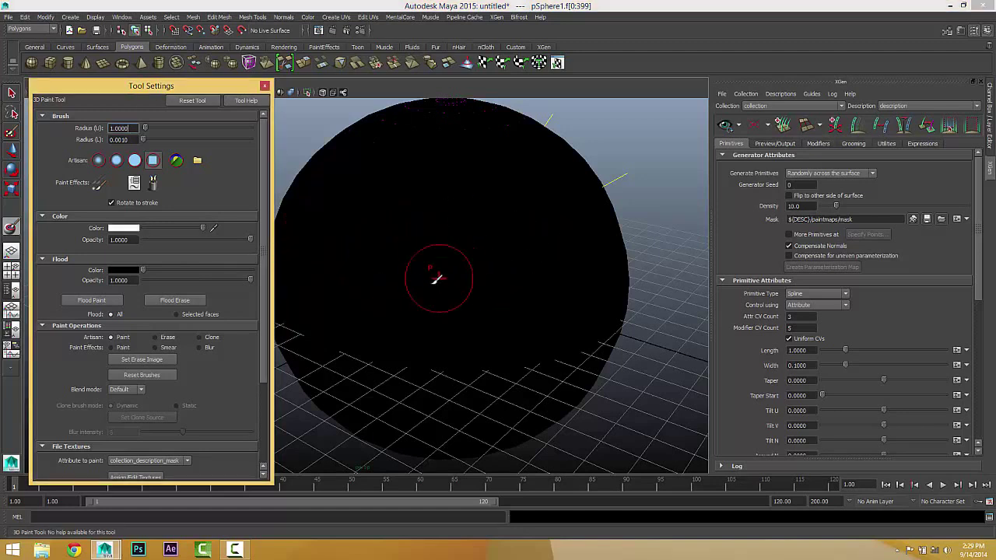
{"action": "mouse_move", "coordinate": [417, 261]}
{"action": "left_mouse_down"}
{"action": "mouse_move", "coordinate": [463, 248]}
{"action": "mouse_move", "coordinate": [435, 262]}
{"action": "mouse_move", "coordinate": [424, 233]}
{"action": "mouse_move", "coordinate": [440, 237]}
{"action": "mouse_move", "coordinate": [416, 237]}
{"action": "mouse_move", "coordinate": [442, 237]}
{"action": "mouse_move", "coordinate": [404, 238]}
{"action": "mouse_move", "coordinate": [465, 232]}
{"action": "mouse_move", "coordinate": [413, 241]}
{"action": "left_mouse_up"}
{"action": "key", "text": "b"}
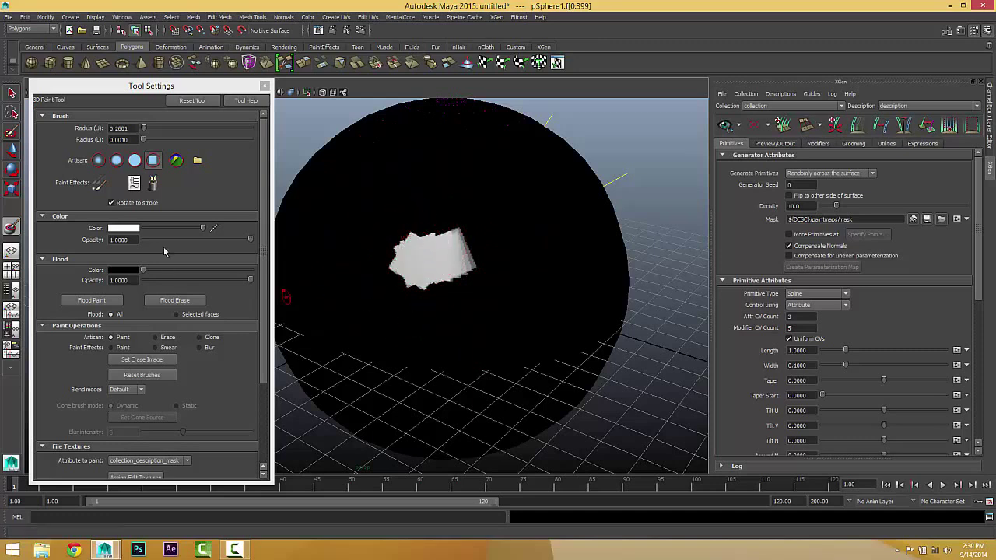
{"action": "left_click", "coordinate": [97, 300]}
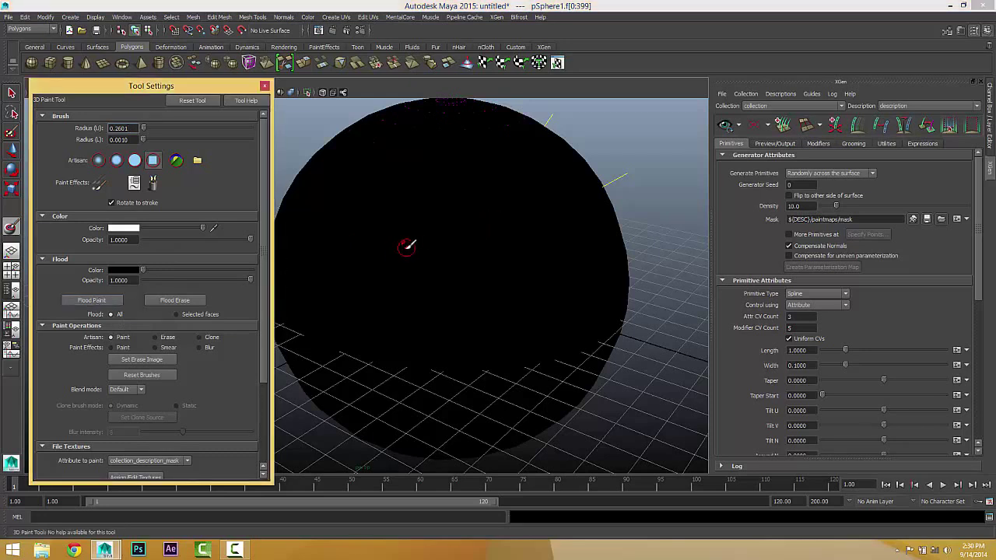
Step: Paint two white eyebrow-shaped arcs side by side across the front of the sphere's black mask
{"action": "left_click", "coordinate": [427, 253]}
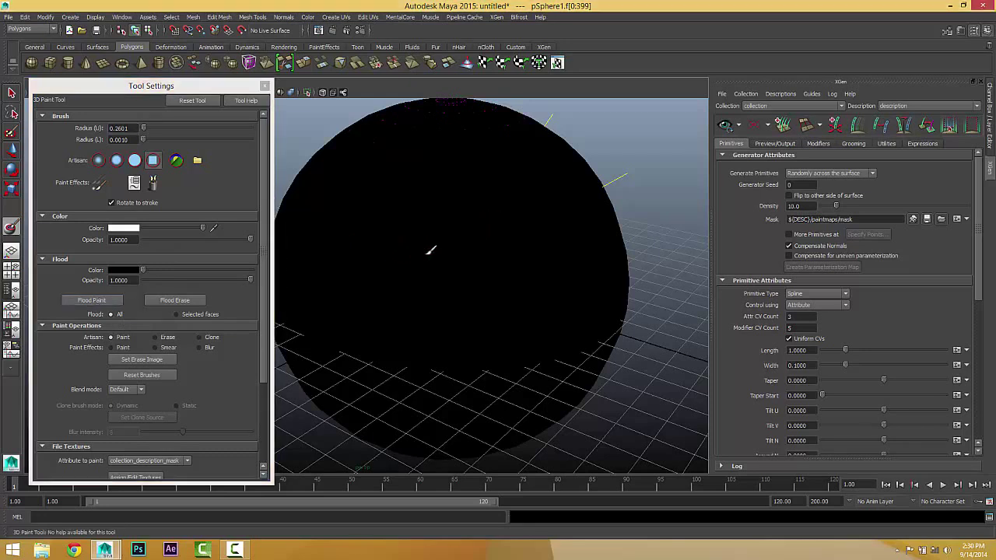
{"action": "left_click_drag", "start_coordinate": [440, 236], "coordinate": [487, 221]}
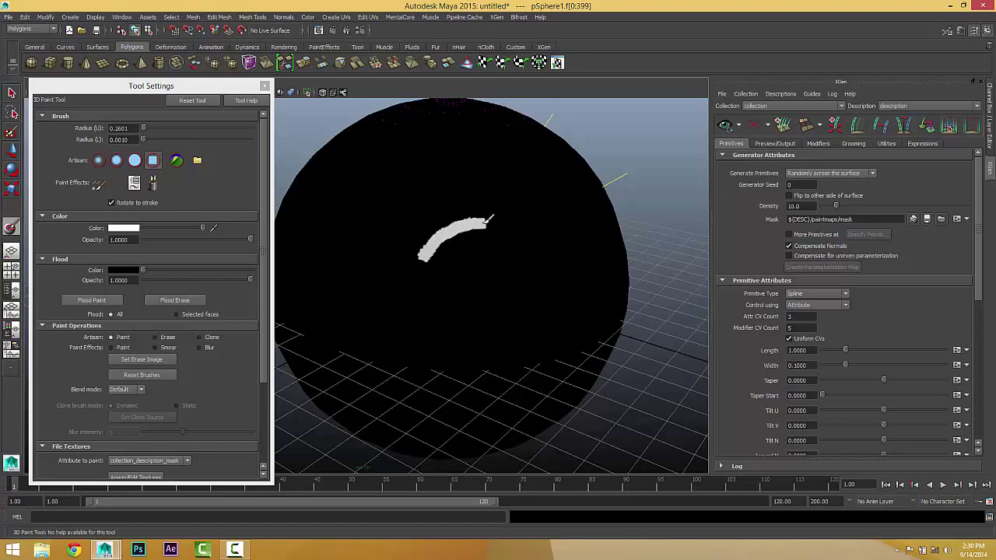
{"action": "left_click_drag", "start_coordinate": [436, 280], "coordinate": [464, 283], "text": "alt"}
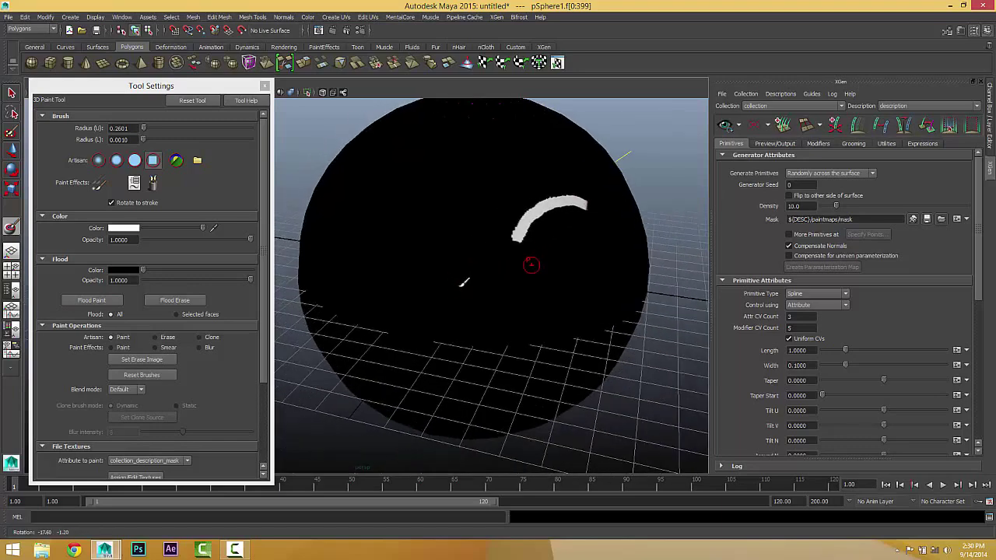
{"action": "mouse_move", "coordinate": [481, 232]}
{"action": "left_mouse_down"}
{"action": "mouse_move", "coordinate": [433, 208]}
{"action": "mouse_move", "coordinate": [400, 204]}
{"action": "mouse_move", "coordinate": [379, 215]}
{"action": "mouse_move", "coordinate": [429, 231]}
{"action": "mouse_move", "coordinate": [442, 225]}
{"action": "mouse_move", "coordinate": [436, 238]}
{"action": "left_mouse_up"}
{"action": "scroll", "coordinate": [506, 264], "scroll_direction": "up", "scroll_amount": 2}
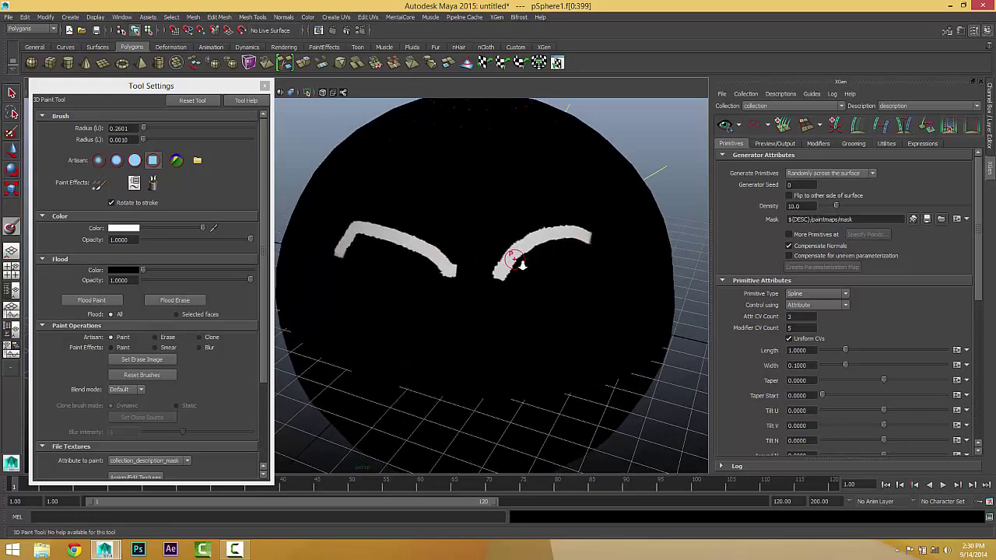
{"action": "scroll", "coordinate": [498, 249], "scroll_direction": "up", "scroll_amount": 3}
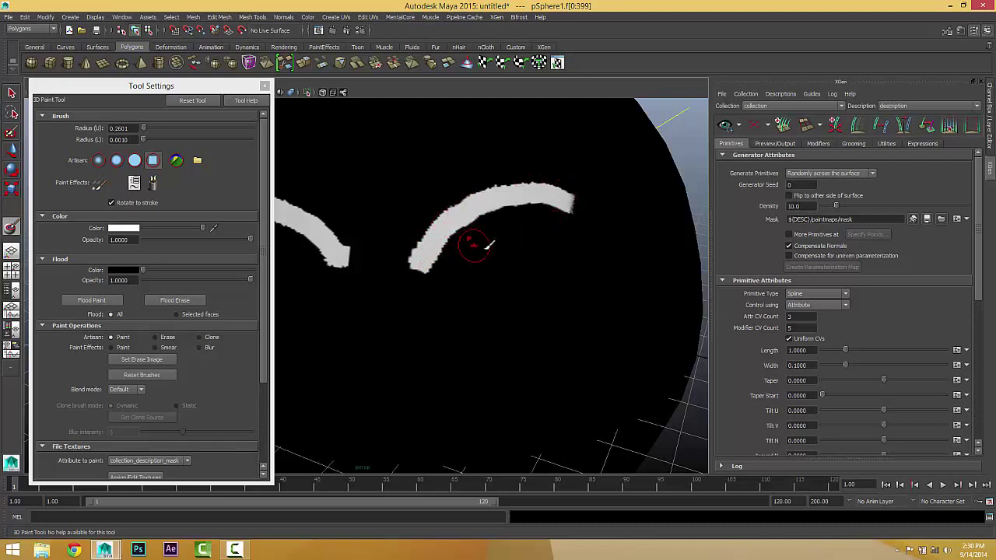
Step: Create a new mask map named mask1 with map resolution 15 and a white start colour, and show it textured on the sphere
{"action": "left_click", "coordinate": [967, 220]}
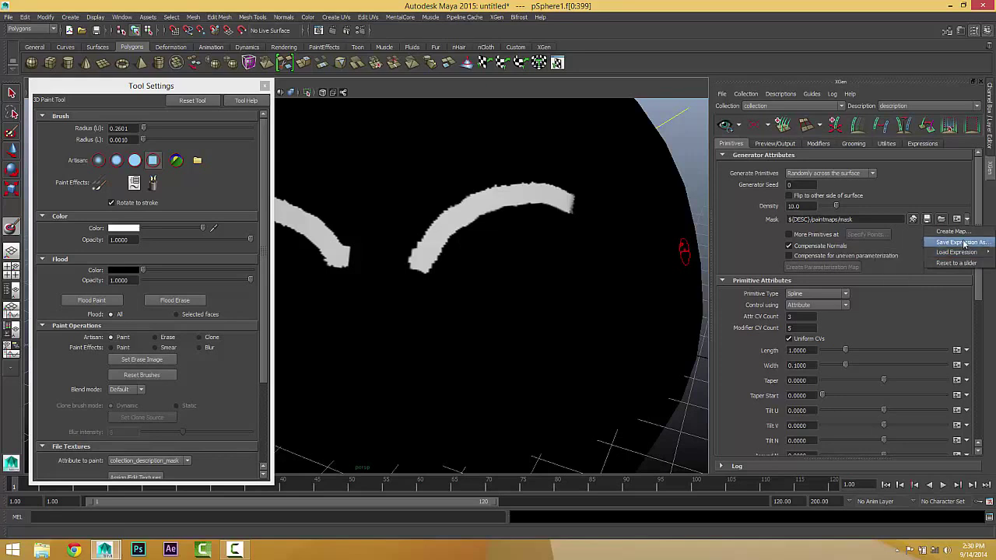
{"action": "left_click", "coordinate": [957, 232]}
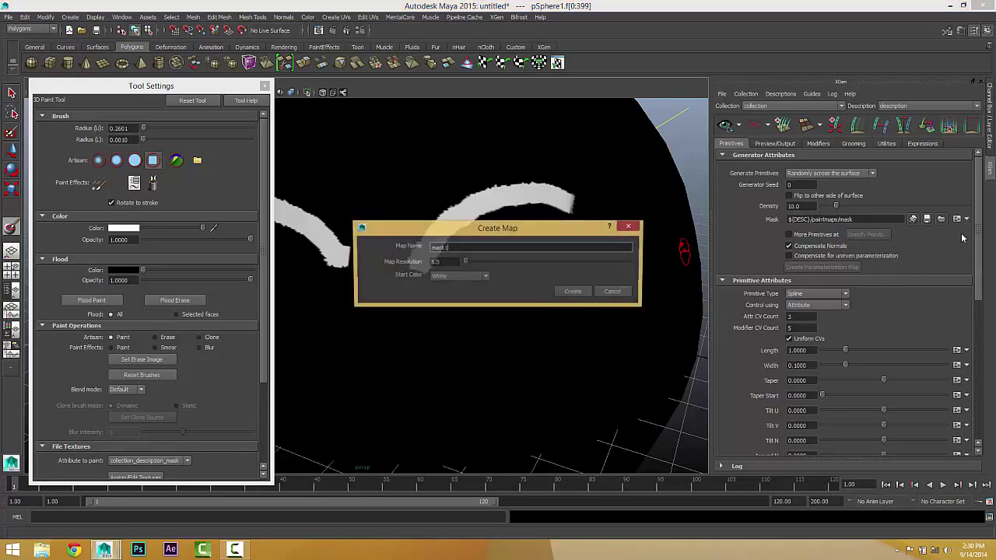
{"action": "key", "text": "Tab"}
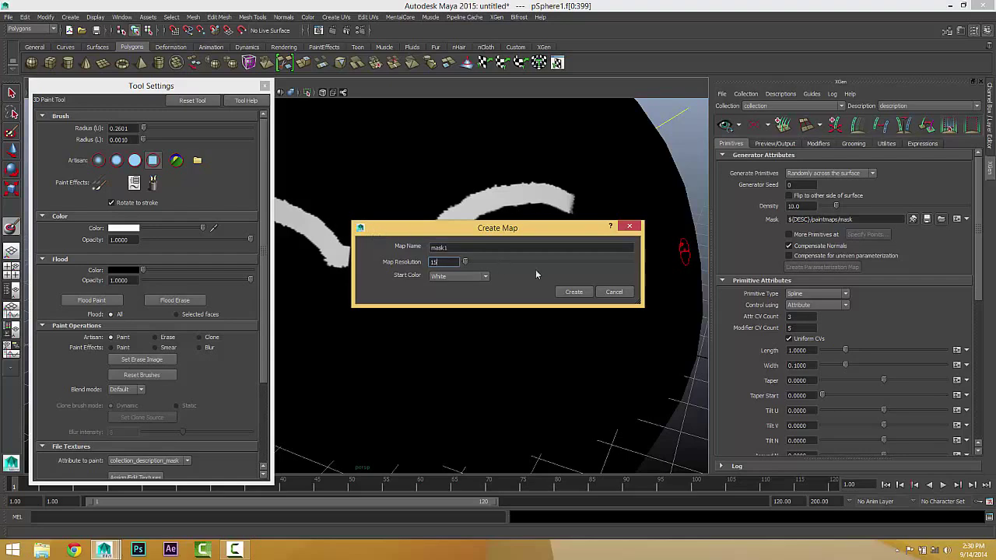
{"action": "left_click", "coordinate": [572, 292]}
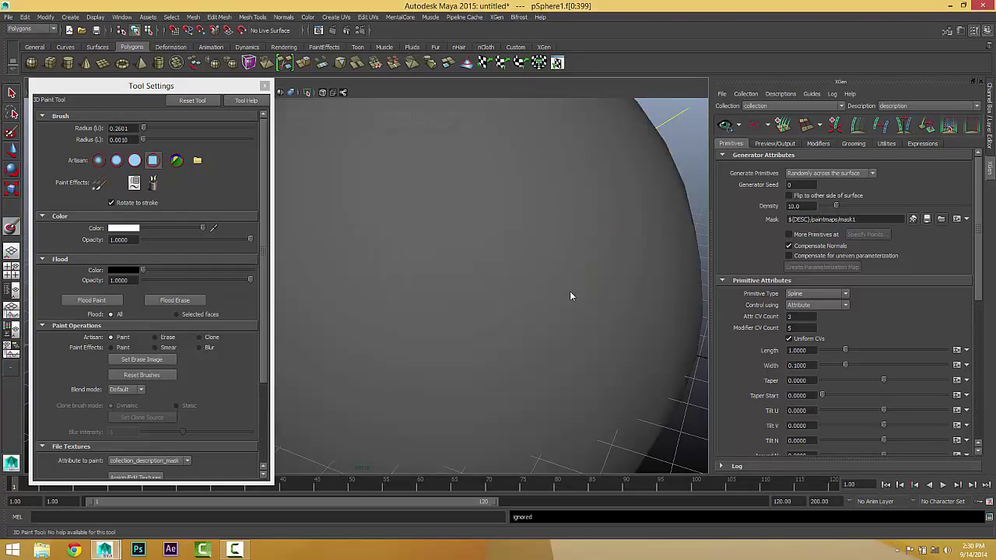
{"action": "key", "text": "6"}
{"action": "mouse_move", "coordinate": [482, 272]}
{"action": "left_mouse_down", "text": "alt"}
{"action": "mouse_move", "coordinate": [556, 242]}
{"action": "mouse_move", "coordinate": [491, 269]}
{"action": "mouse_move", "coordinate": [498, 262]}
{"action": "left_mouse_up", "text": "alt"}
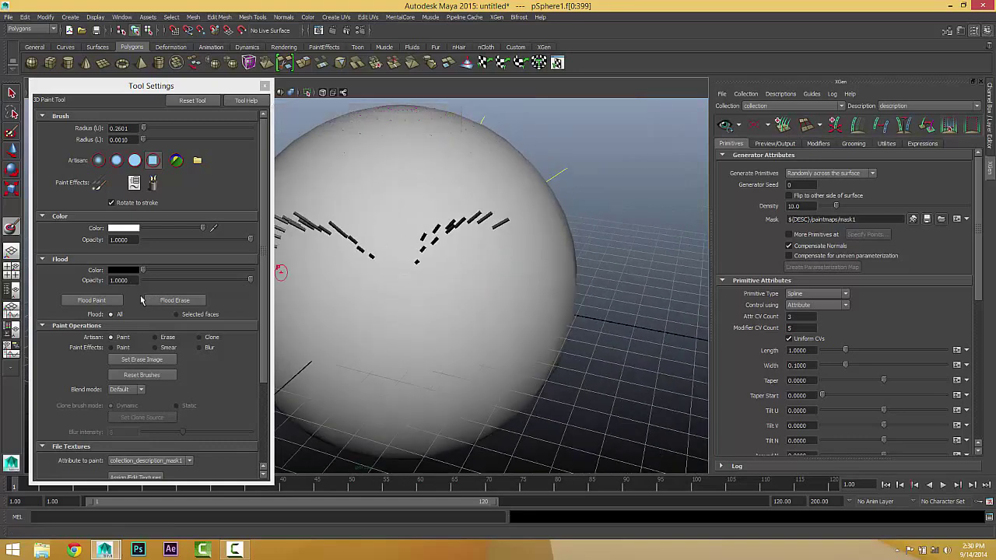
Step: Flood mask1 black and paint two white eyebrow-shaped arcs side by side across the front of the sphere
{"action": "left_click", "coordinate": [92, 300]}
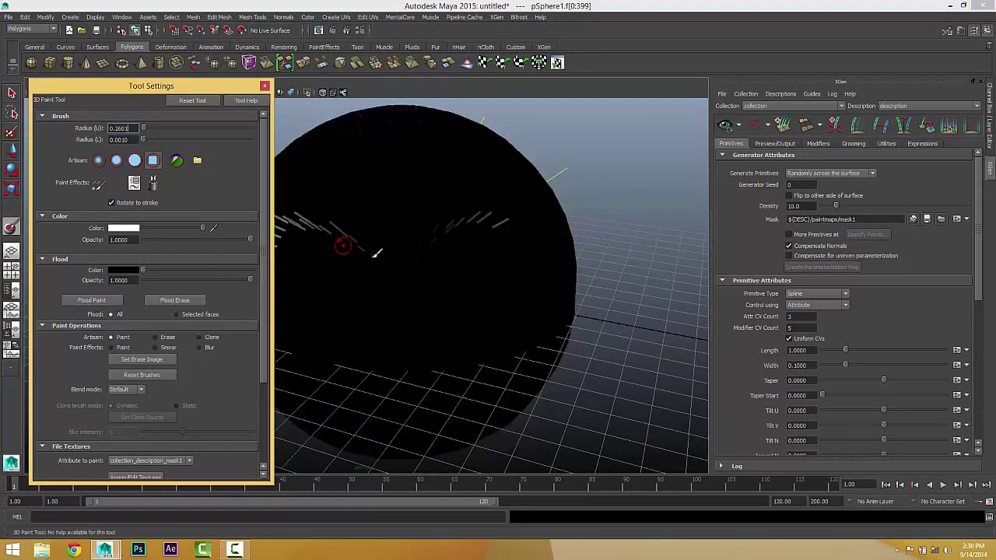
{"action": "right_click_drag", "start_coordinate": [420, 273], "coordinate": [449, 274], "text": "alt"}
{"action": "left_click_drag", "start_coordinate": [448, 273], "coordinate": [451, 268]}
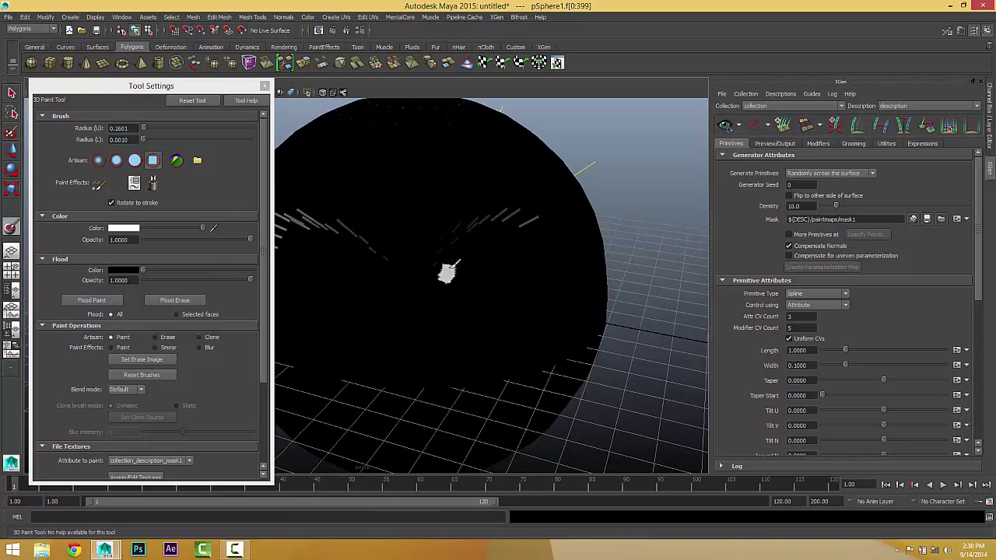
{"action": "left_click_drag", "start_coordinate": [490, 236], "coordinate": [528, 236]}
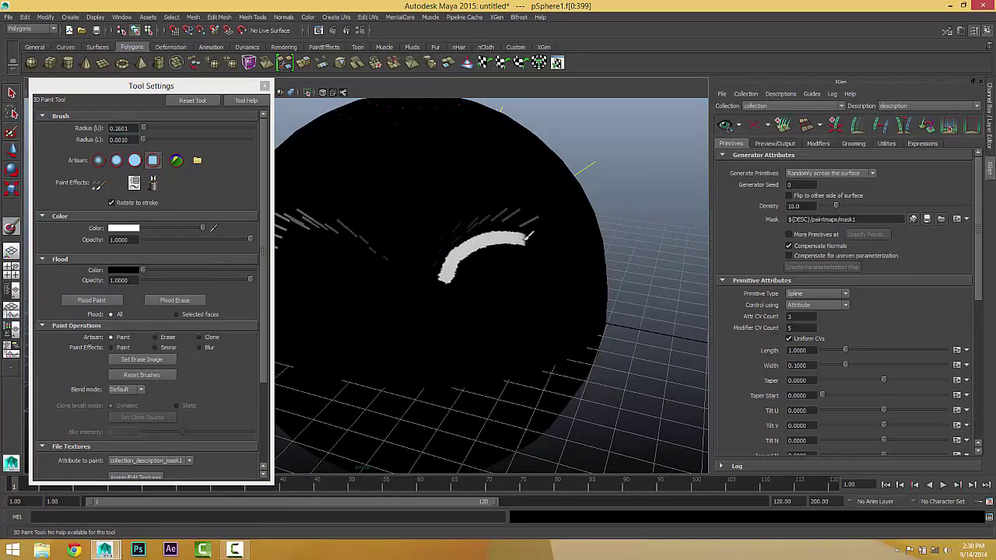
{"action": "mouse_move", "coordinate": [373, 284]}
{"action": "left_mouse_down"}
{"action": "mouse_move", "coordinate": [347, 262]}
{"action": "mouse_move", "coordinate": [283, 247]}
{"action": "left_mouse_up"}
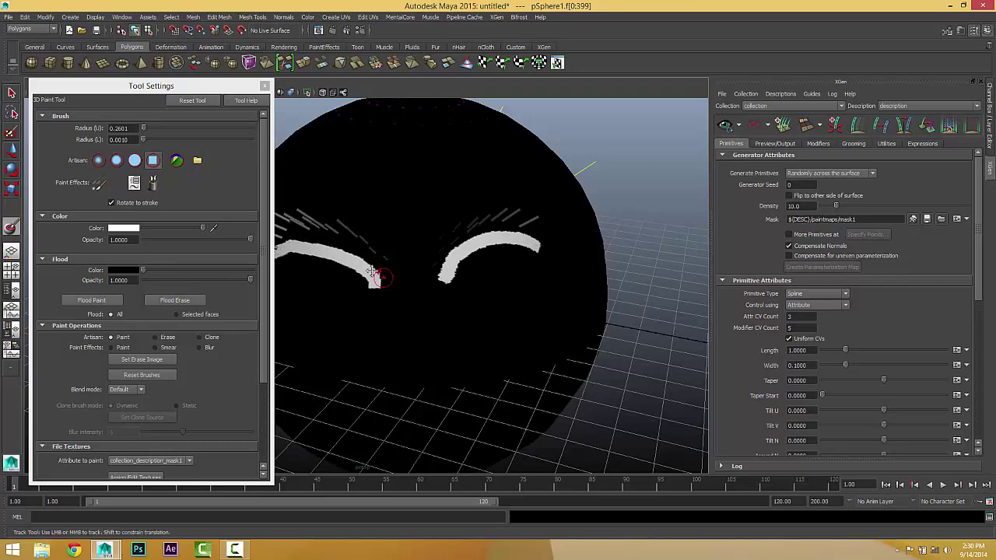
{"action": "mouse_move", "coordinate": [374, 276]}
{"action": "right_mouse_down", "text": "alt"}
{"action": "mouse_move", "coordinate": [472, 223]}
{"action": "mouse_move", "coordinate": [500, 240]}
{"action": "right_mouse_up", "text": "alt"}
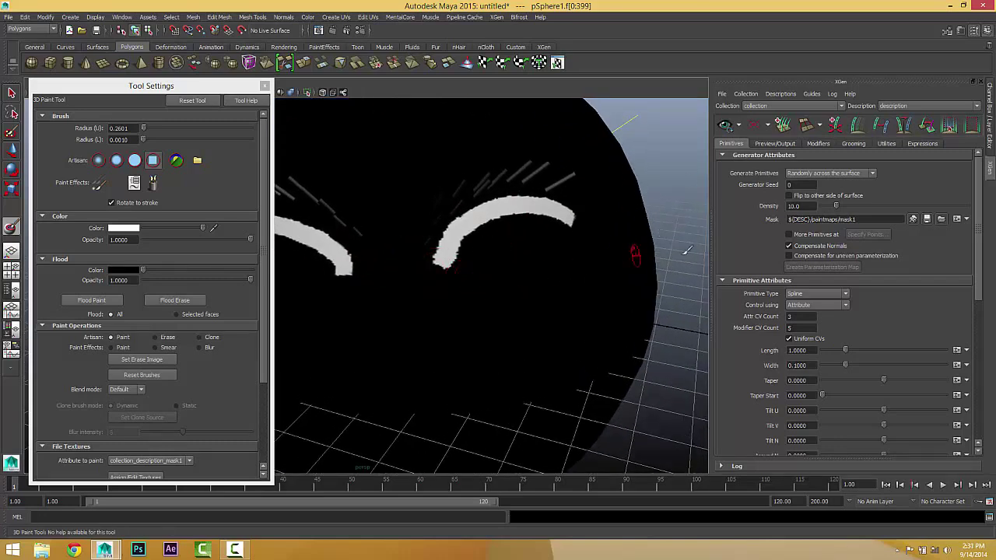
Step: Save the painted mask1 map and raise the spline density first to 50 and finally to 500
{"action": "left_click", "coordinate": [926, 219]}
{"action": "mouse_move", "coordinate": [505, 277]}
{"action": "left_mouse_down", "text": "alt"}
{"action": "mouse_move", "coordinate": [589, 240]}
{"action": "mouse_move", "coordinate": [533, 273]}
{"action": "mouse_move", "coordinate": [536, 298]}
{"action": "mouse_move", "coordinate": [464, 280]}
{"action": "mouse_move", "coordinate": [363, 280]}
{"action": "mouse_move", "coordinate": [491, 269]}
{"action": "mouse_move", "coordinate": [453, 269]}
{"action": "mouse_move", "coordinate": [470, 228]}
{"action": "mouse_move", "coordinate": [422, 234]}
{"action": "mouse_move", "coordinate": [438, 272]}
{"action": "mouse_move", "coordinate": [606, 260]}
{"action": "left_mouse_up", "text": "alt"}
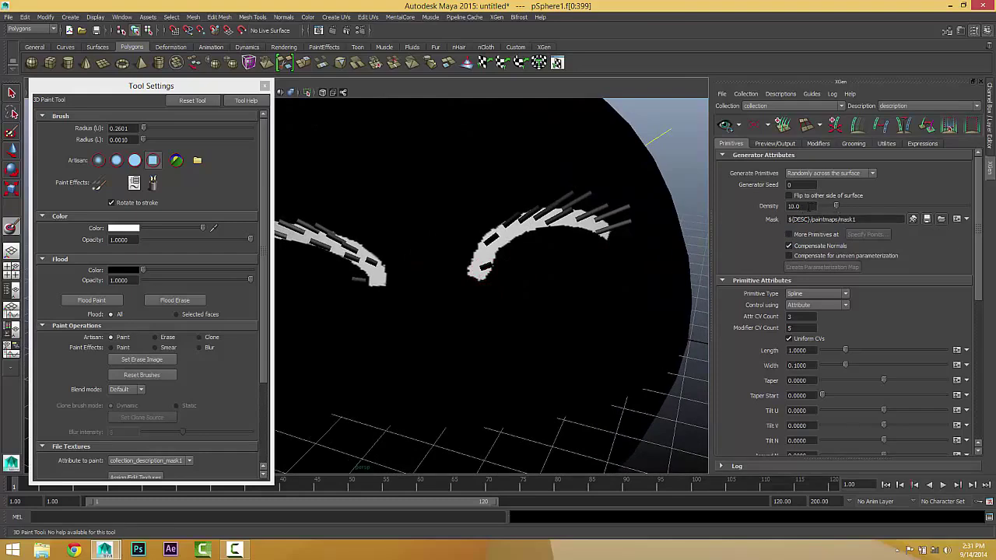
{"action": "left_click_drag", "start_coordinate": [809, 206], "coordinate": [743, 207]}
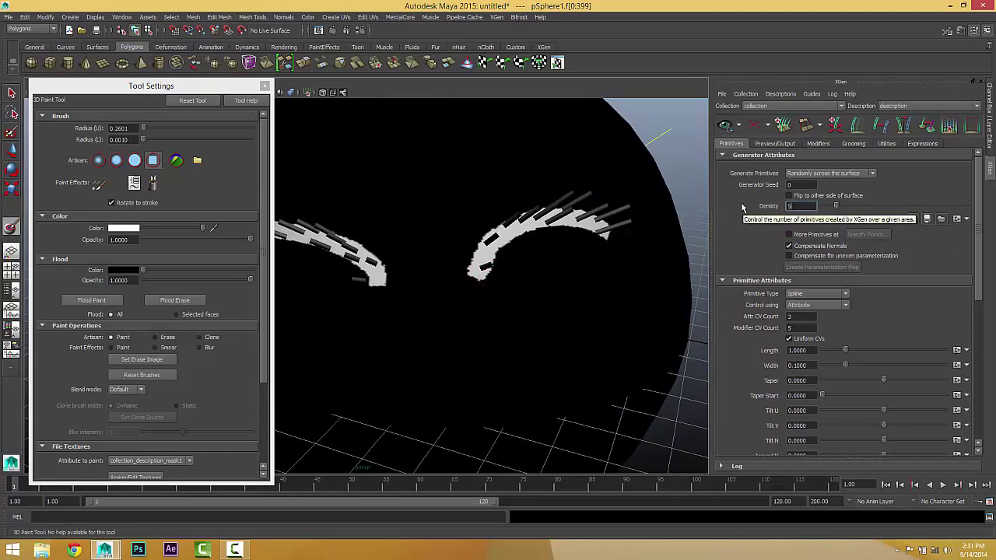
{"action": "key", "text": "Return"}
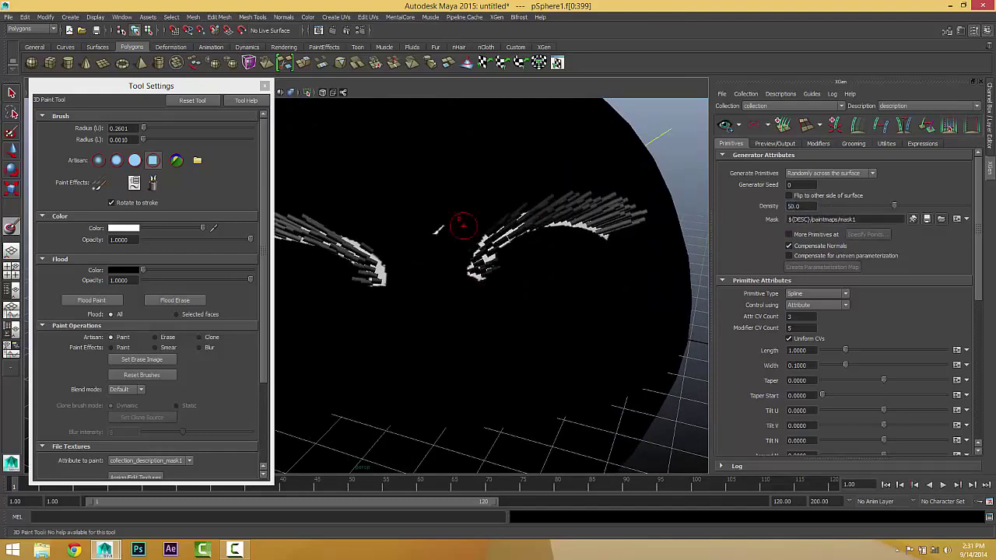
{"action": "left_click_drag", "start_coordinate": [462, 225], "coordinate": [490, 253], "text": "alt"}
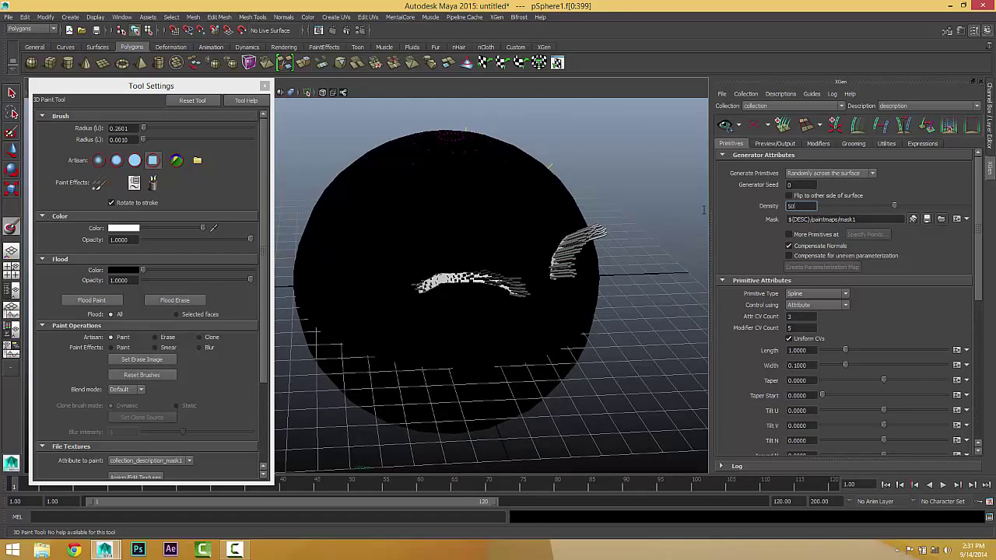
{"action": "key", "text": "Return"}
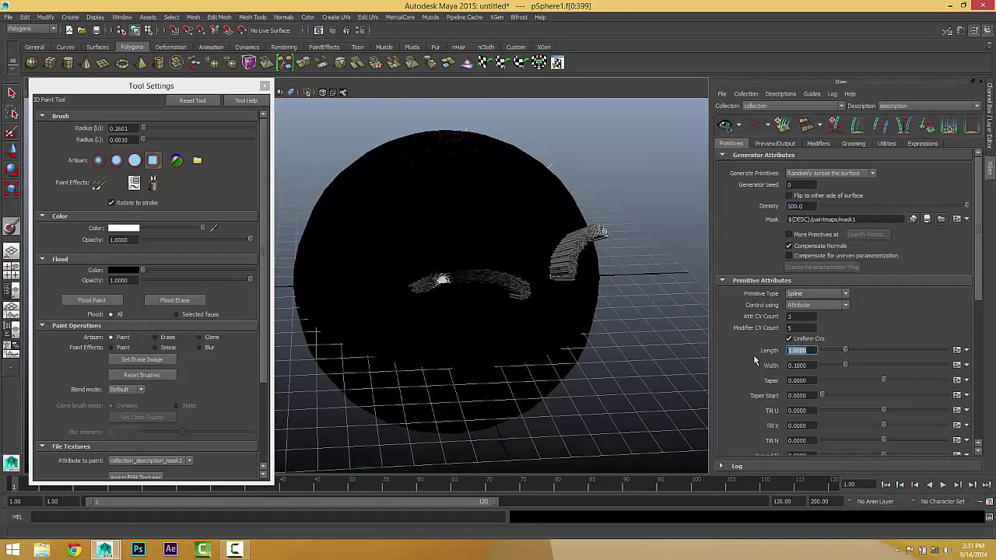
Step: Shorten the splines to a length of 0.1 and set their density to 200
{"action": "type", "text": "0.1"}
{"action": "key", "text": "Return"}
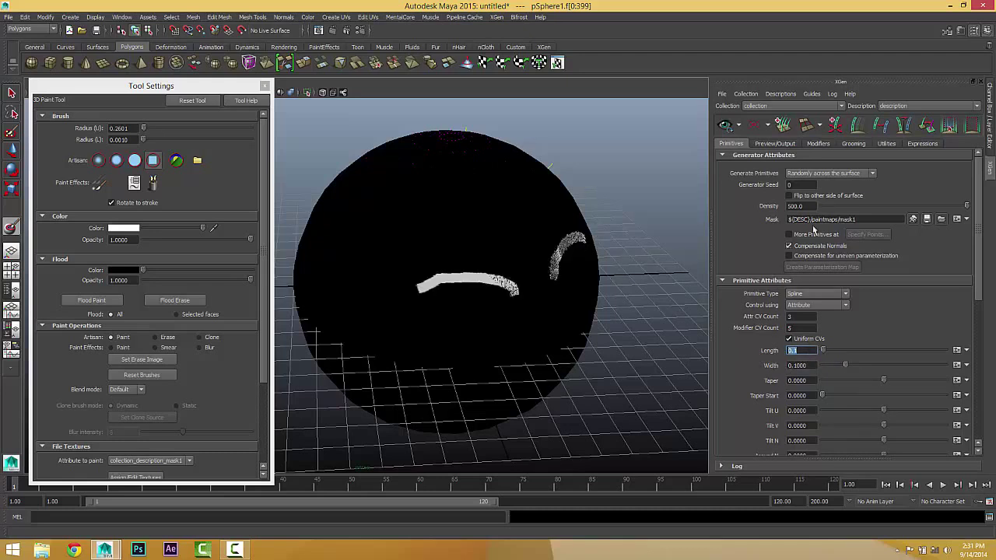
{"action": "left_click", "coordinate": [801, 206]}
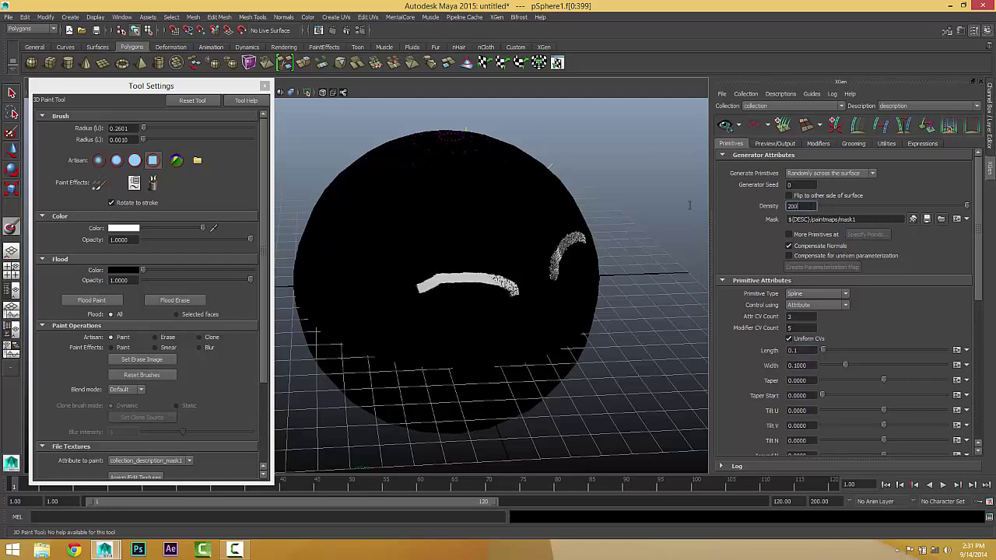
{"action": "key", "text": "Return"}
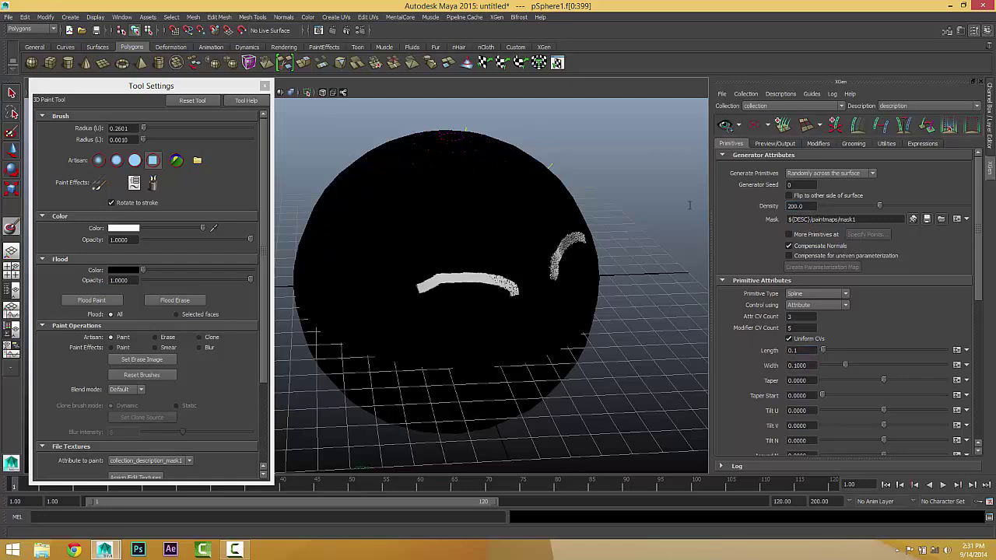
Step: Keep the spline width at .1, set the taper to 1.0, and inspect the tapered splines on the eyebrows up close
{"action": "left_click", "coordinate": [809, 365]}
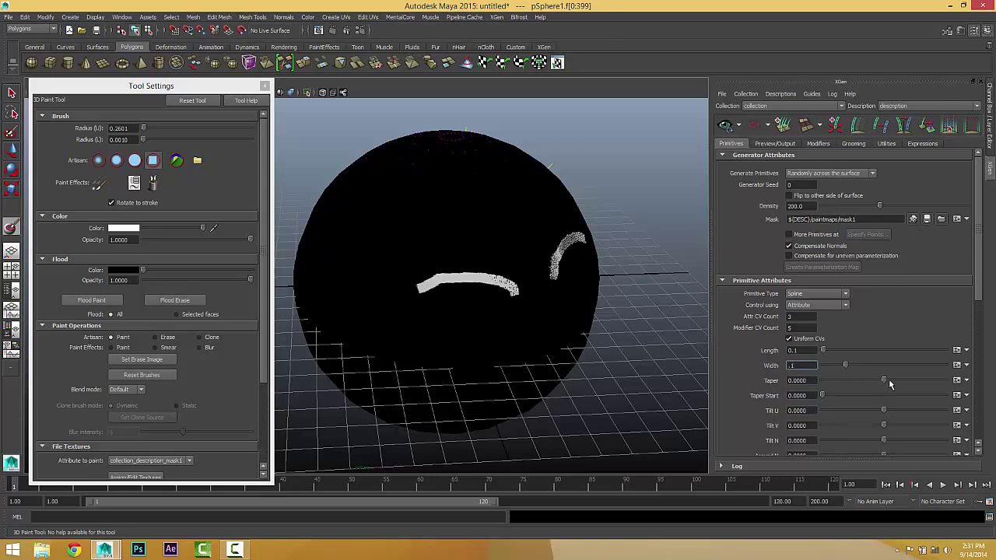
{"action": "left_click_drag", "start_coordinate": [889, 379], "coordinate": [944, 380]}
{"action": "scroll", "coordinate": [604, 337], "scroll_direction": "up", "scroll_amount": 5}
{"action": "middle_click_drag", "start_coordinate": [589, 330], "coordinate": [570, 334], "text": "alt"}
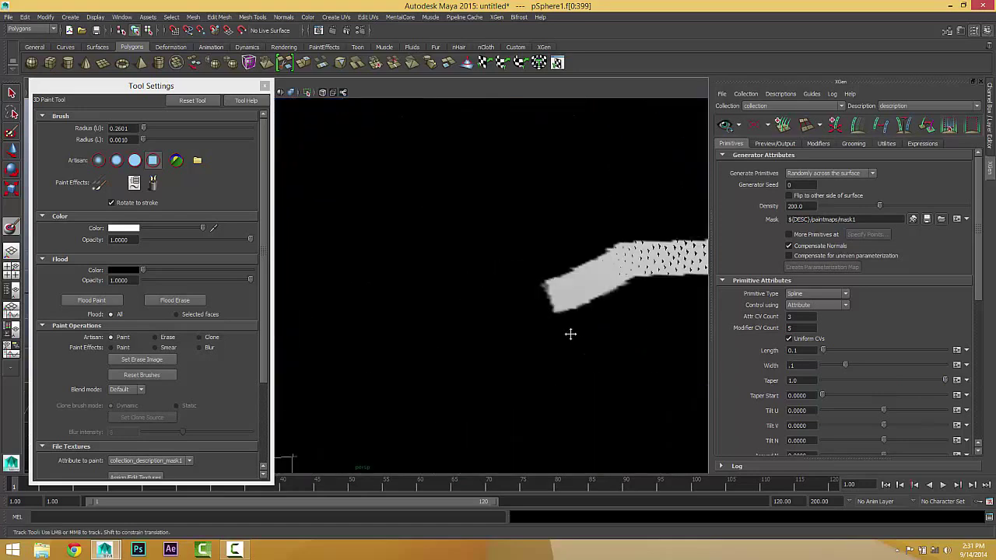
{"action": "right_click_drag", "start_coordinate": [571, 334], "coordinate": [381, 335], "text": "alt"}
{"action": "left_click_drag", "start_coordinate": [380, 335], "coordinate": [411, 293], "text": "alt"}
{"action": "right_click_drag", "start_coordinate": [411, 293], "coordinate": [483, 294], "text": "alt"}
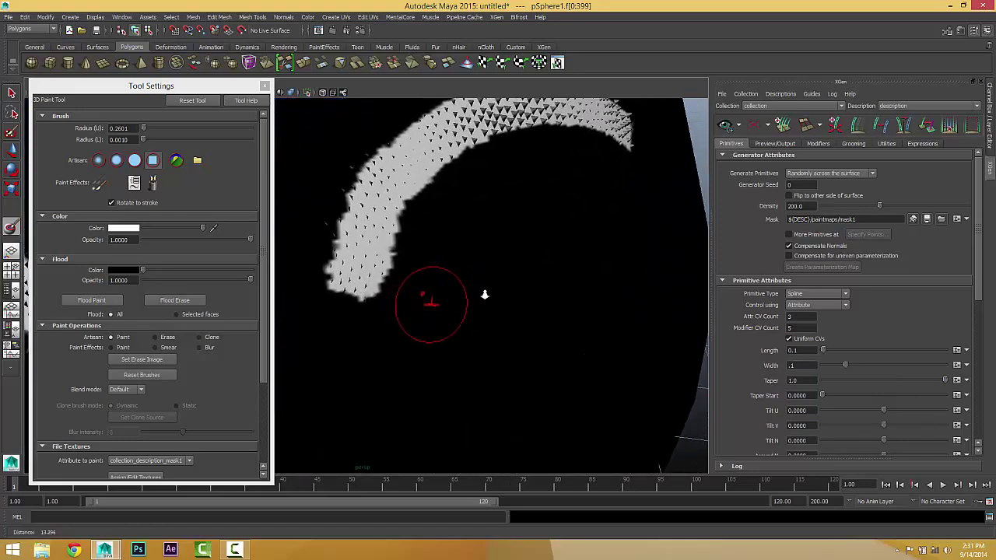
{"action": "mouse_move", "coordinate": [484, 294]}
{"action": "left_mouse_down", "text": "alt"}
{"action": "mouse_move", "coordinate": [493, 285]}
{"action": "mouse_move", "coordinate": [489, 245]}
{"action": "left_mouse_up", "text": "alt"}
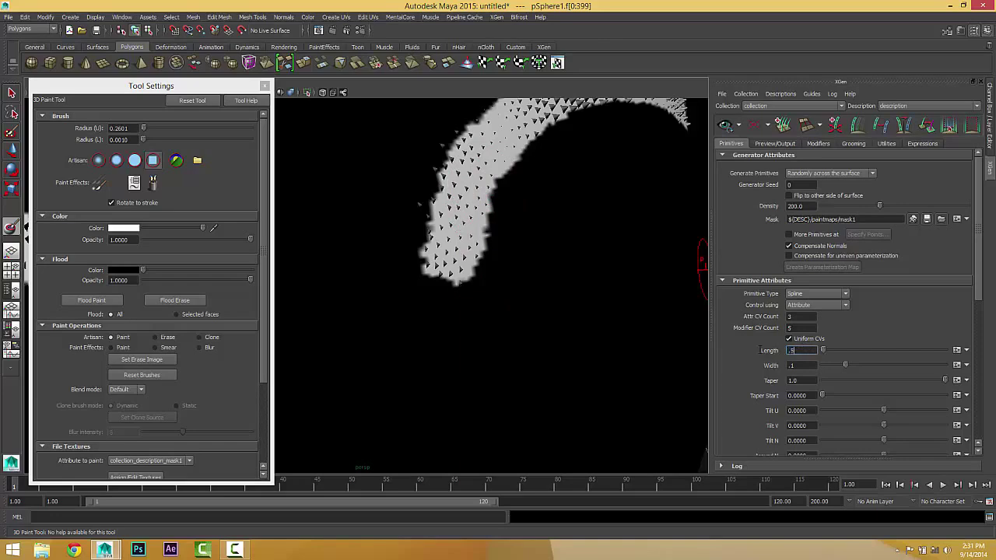
Step: Set the spline length to 0.5 and the width to 0.05
{"action": "type", "text": ".5"}
{"action": "key", "text": "Return"}
{"action": "mouse_move", "coordinate": [666, 295]}
{"action": "right_mouse_down", "text": "alt"}
{"action": "mouse_move", "coordinate": [600, 327]}
{"action": "mouse_move", "coordinate": [555, 318]}
{"action": "right_mouse_up", "text": "alt"}
{"action": "mouse_move", "coordinate": [556, 318]}
{"action": "left_mouse_down", "text": "alt"}
{"action": "mouse_move", "coordinate": [699, 356]}
{"action": "mouse_move", "coordinate": [560, 393]}
{"action": "mouse_move", "coordinate": [592, 384]}
{"action": "mouse_move", "coordinate": [610, 344]}
{"action": "left_mouse_up", "text": "alt"}
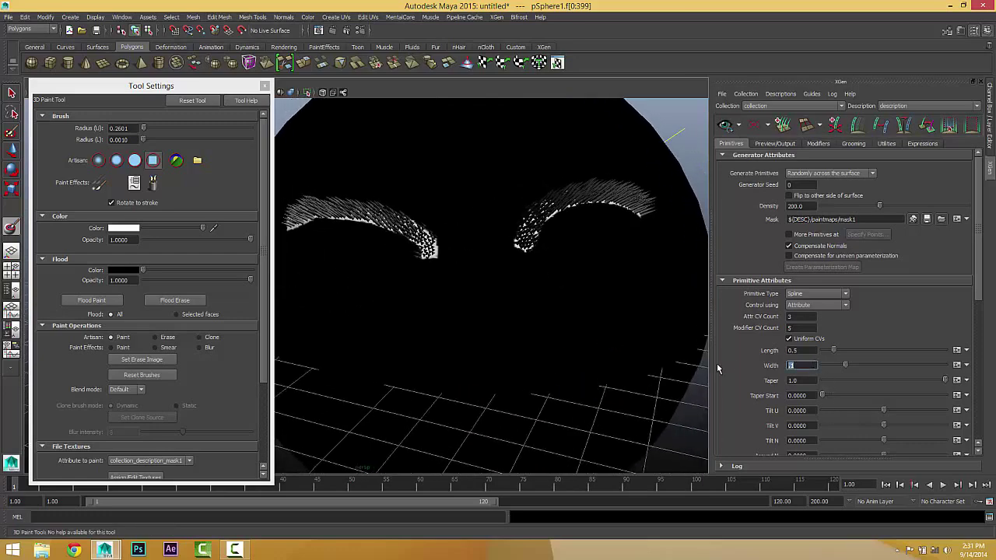
{"action": "type", "text": ".05"}
{"action": "key", "text": "Return"}
{"action": "left_click_drag", "start_coordinate": [569, 340], "coordinate": [554, 326], "text": "alt"}
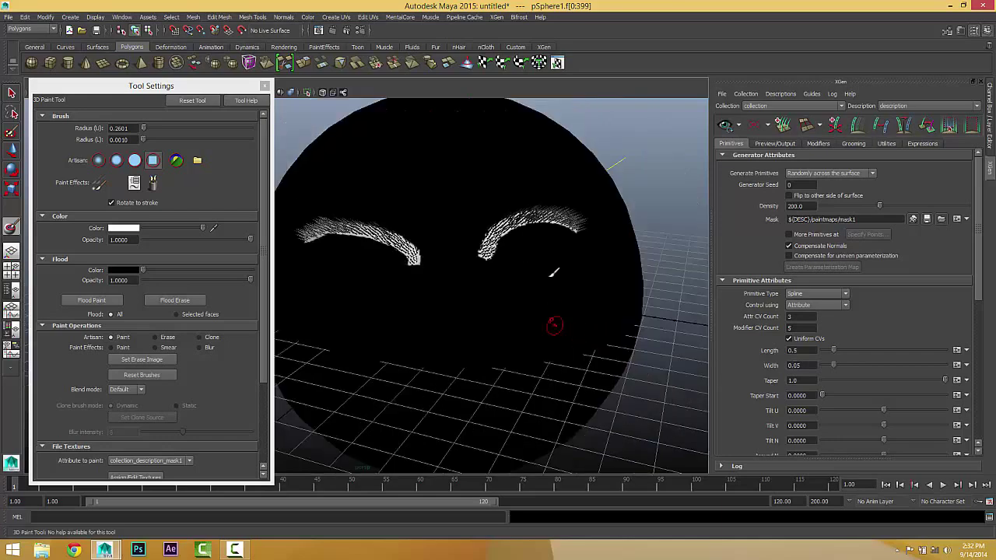
Step: Leave the 3D paint tool and examine the eyebrow splines on the untextured sphere from several angles and distances
{"action": "key", "text": "q"}
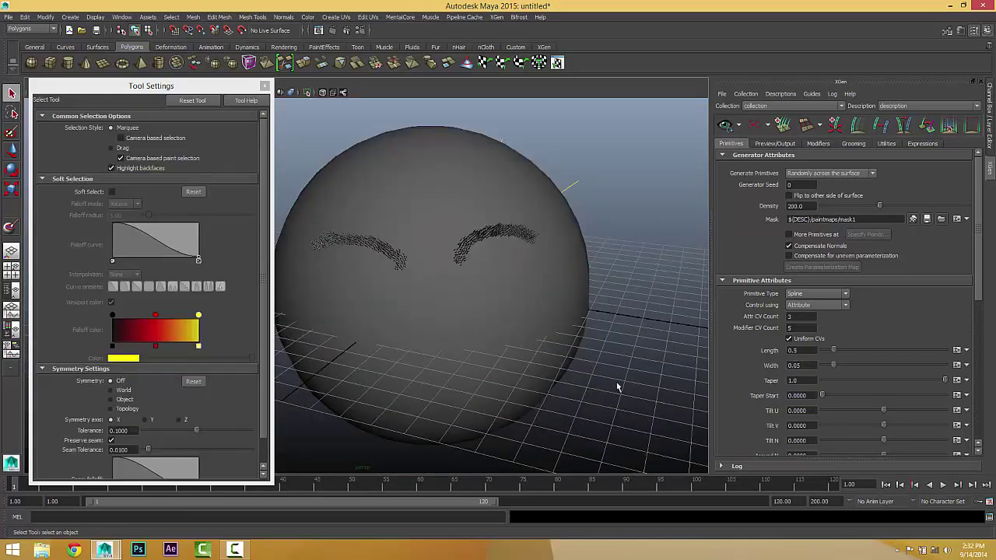
{"action": "mouse_move", "coordinate": [617, 387]}
{"action": "left_mouse_down", "text": "alt"}
{"action": "mouse_move", "coordinate": [610, 391]}
{"action": "mouse_move", "coordinate": [631, 376]}
{"action": "left_mouse_up", "text": "alt"}
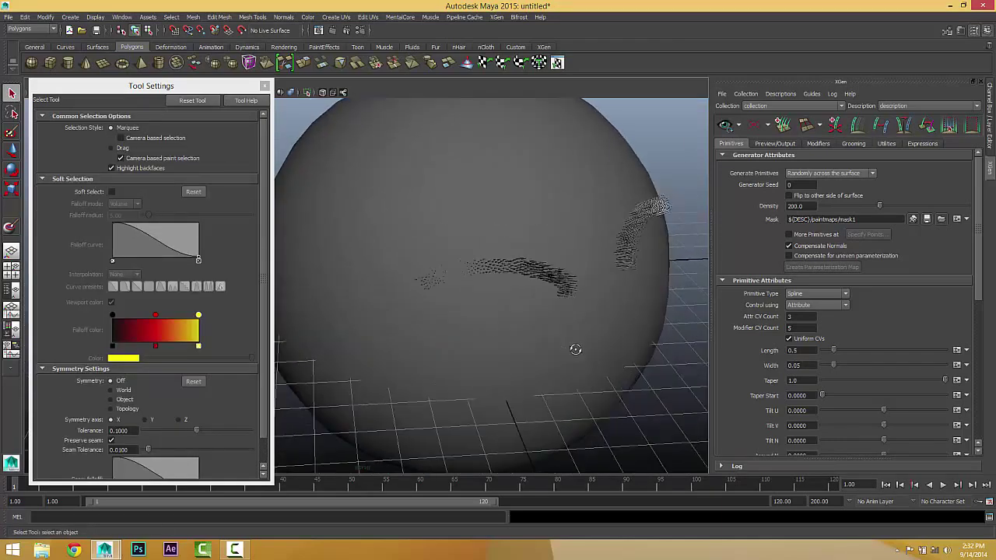
{"action": "left_click_drag", "start_coordinate": [575, 350], "coordinate": [530, 319], "text": "alt"}
{"action": "scroll", "coordinate": [549, 326], "scroll_direction": "down", "scroll_amount": 5}
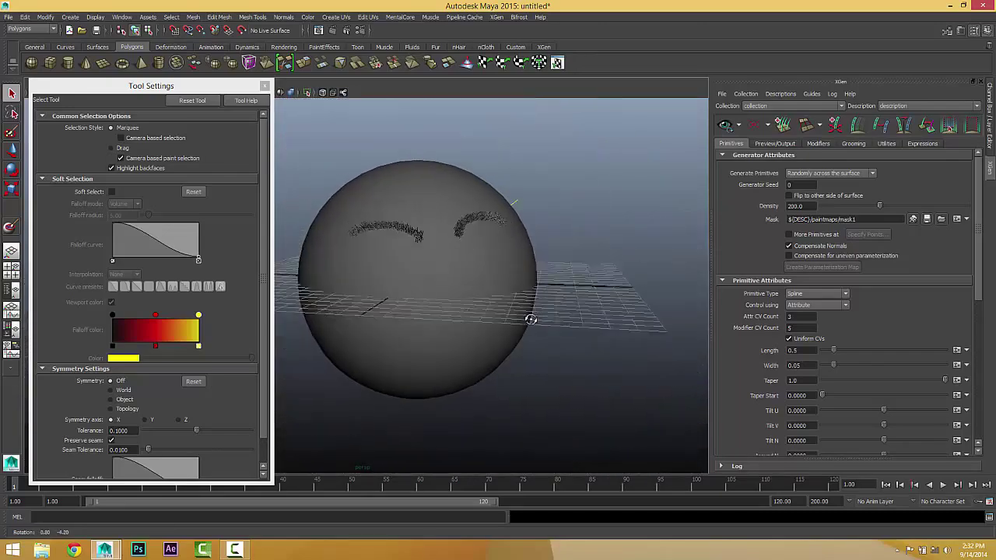
{"action": "scroll", "coordinate": [545, 325], "scroll_direction": "up", "scroll_amount": 5}
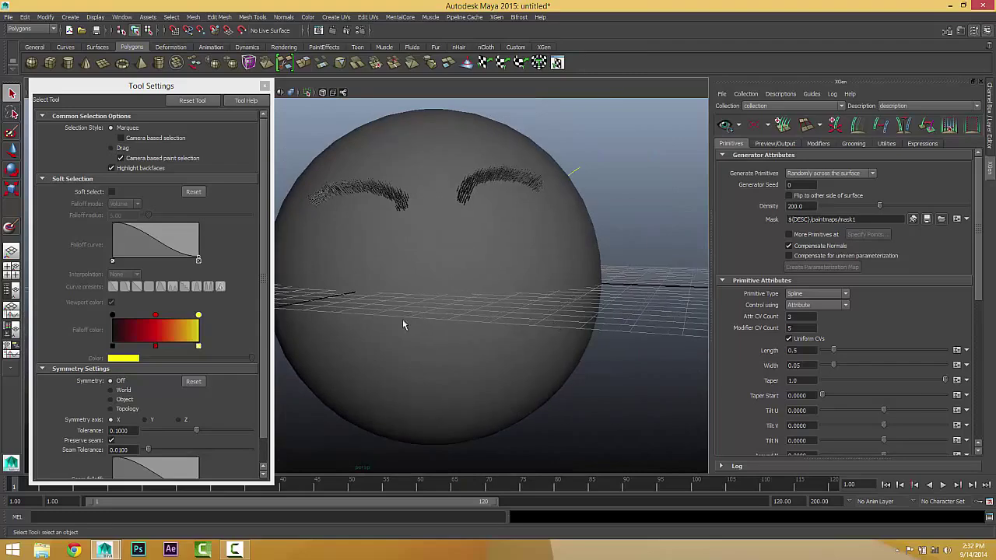
{"action": "left_click_drag", "start_coordinate": [405, 335], "coordinate": [560, 370], "text": "alt"}
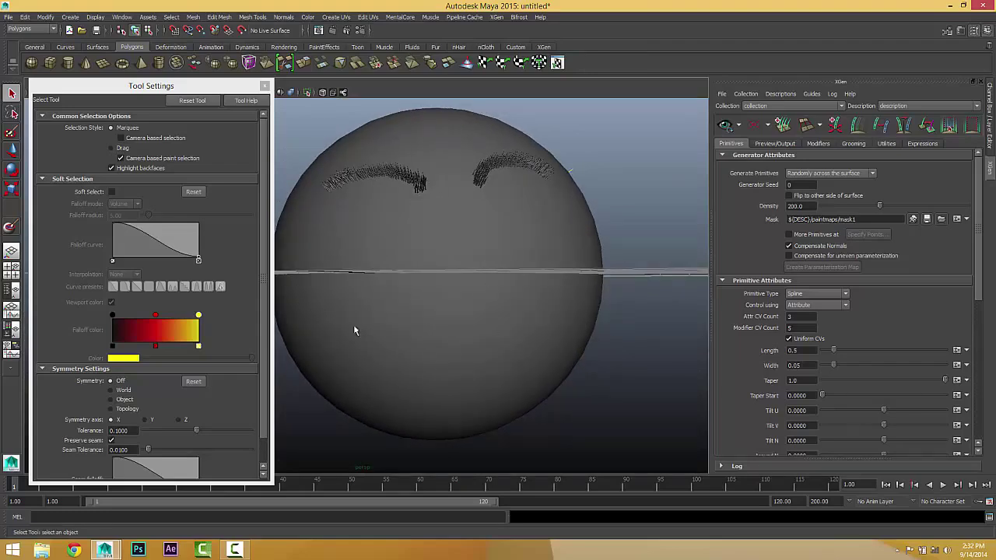
{"action": "scroll", "coordinate": [441, 283], "scroll_direction": "down", "scroll_amount": 1}
{"action": "left_click_drag", "start_coordinate": [440, 283], "coordinate": [448, 297], "text": "alt"}
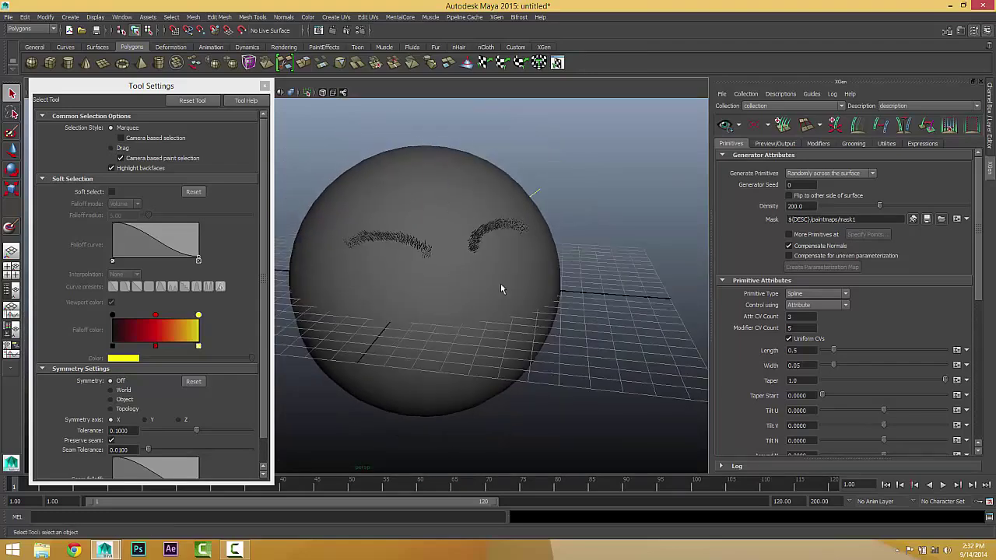
{"action": "left_click_drag", "start_coordinate": [402, 272], "coordinate": [506, 367], "text": "alt"}
{"action": "left_click_drag", "start_coordinate": [432, 342], "coordinate": [310, 251], "text": "alt"}
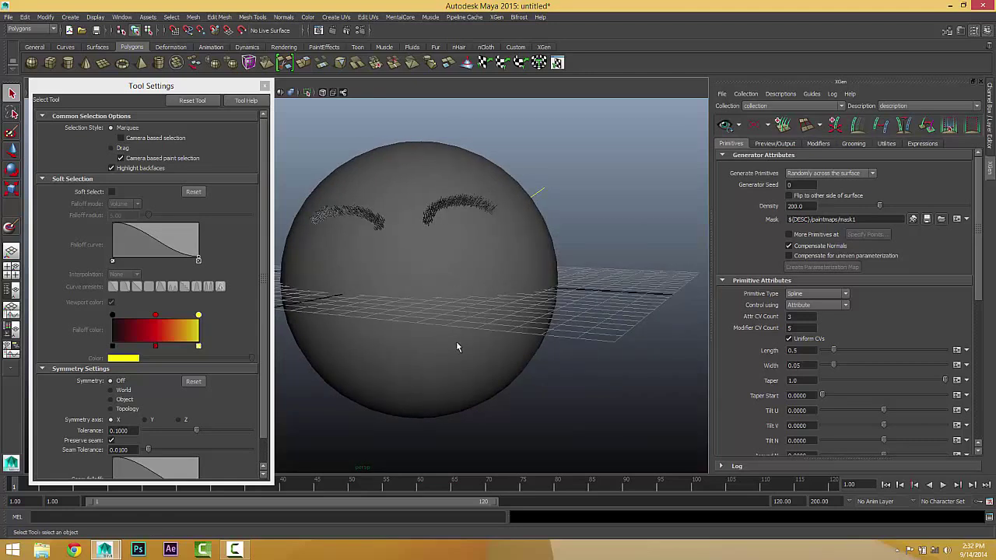
Step: Resume painting mask1 with the texture displayed on the sphere, and hide the viewport grid
{"action": "left_click", "coordinate": [914, 221]}
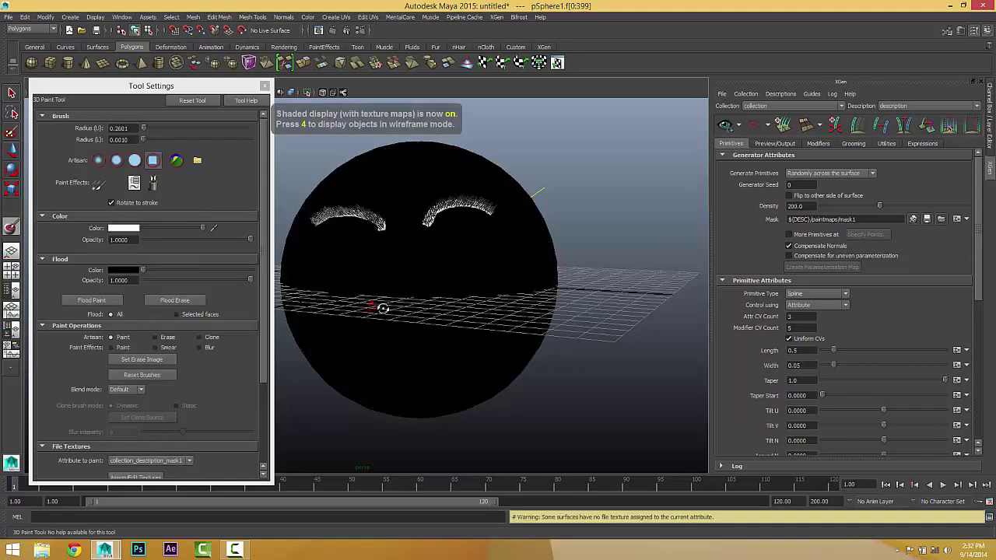
{"action": "mouse_move", "coordinate": [382, 307]}
{"action": "left_mouse_down", "text": "alt"}
{"action": "mouse_move", "coordinate": [399, 308]}
{"action": "mouse_move", "coordinate": [404, 243]}
{"action": "left_mouse_up", "text": "alt"}
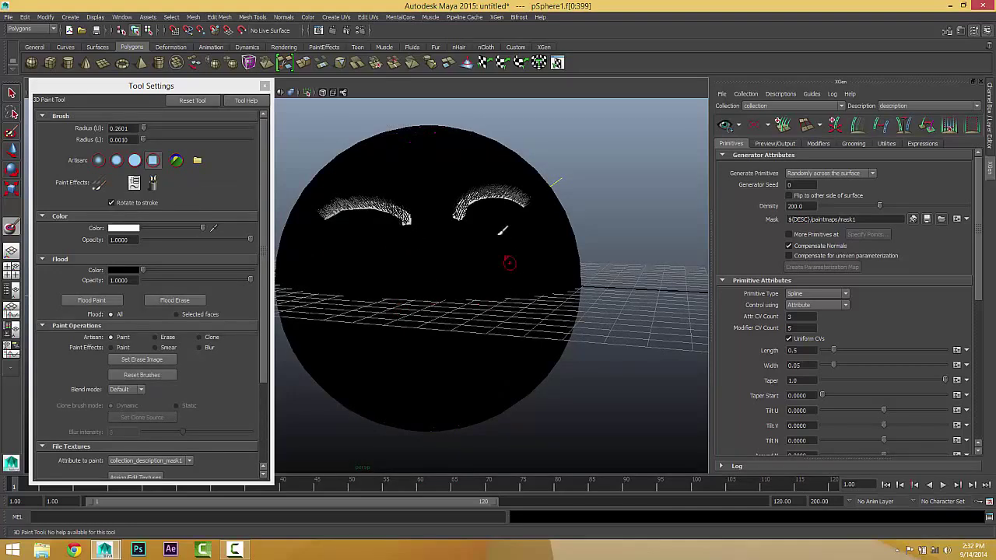
{"action": "left_click_drag", "start_coordinate": [458, 285], "coordinate": [492, 300], "text": "alt"}
{"action": "left_click_drag", "start_coordinate": [177, 87], "coordinate": [124, 206]}
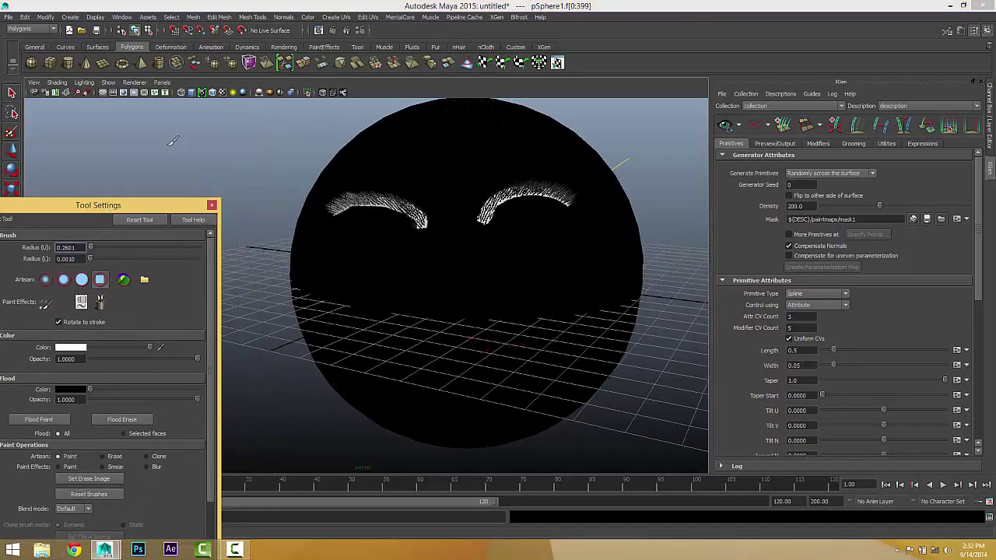
{"action": "left_click", "coordinate": [103, 93]}
{"action": "middle_click_drag", "start_coordinate": [426, 231], "coordinate": [422, 240], "text": "alt"}
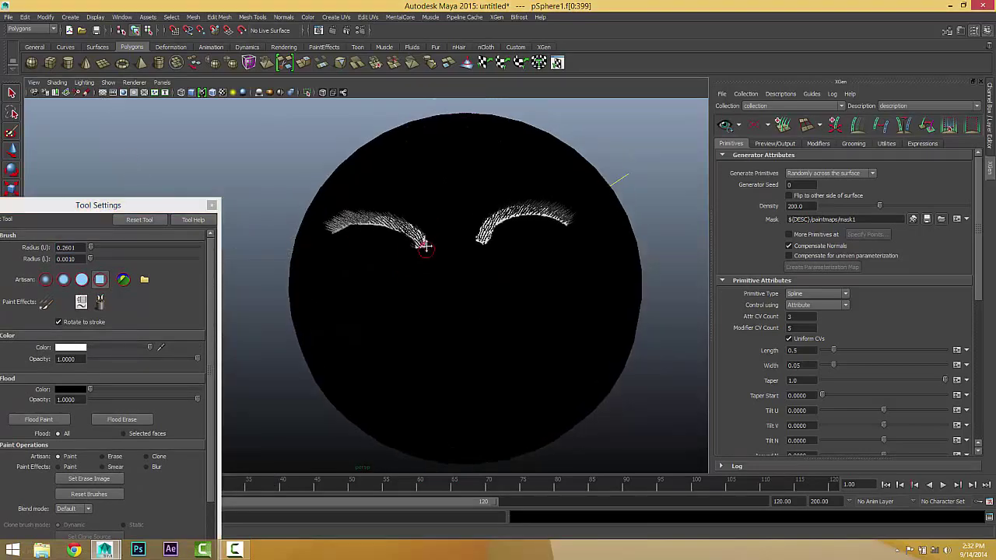
{"action": "left_click_drag", "start_coordinate": [147, 202], "coordinate": [182, 65]}
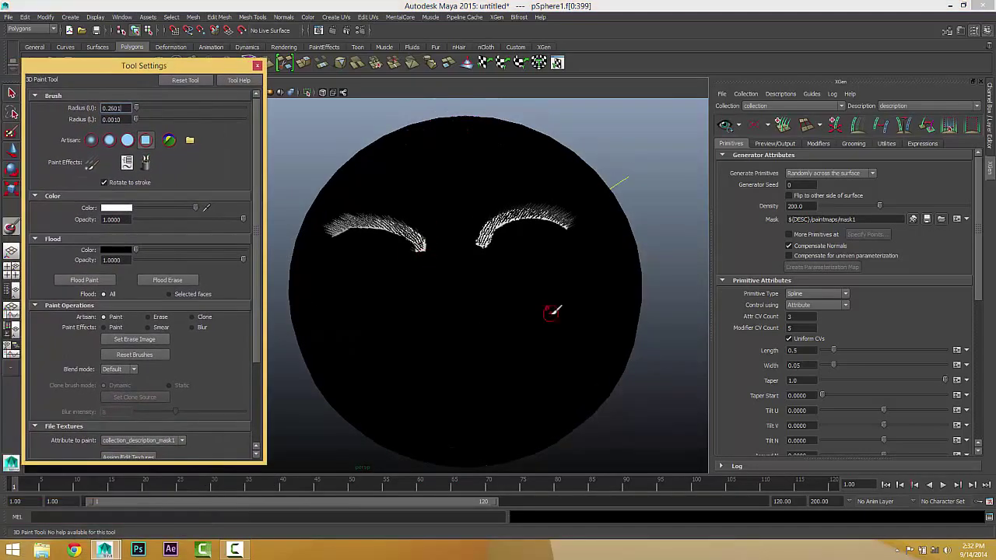
Step: Paint a white moustache shape below the eyebrows and a small white chin patch beneath it
{"action": "left_click_drag", "start_coordinate": [551, 304], "coordinate": [519, 286], "text": "alt"}
{"action": "mouse_move", "coordinate": [427, 327]}
{"action": "left_mouse_down"}
{"action": "mouse_move", "coordinate": [407, 333]}
{"action": "mouse_move", "coordinate": [434, 312]}
{"action": "mouse_move", "coordinate": [478, 301]}
{"action": "mouse_move", "coordinate": [517, 307]}
{"action": "mouse_move", "coordinate": [537, 333]}
{"action": "mouse_move", "coordinate": [408, 341]}
{"action": "mouse_move", "coordinate": [459, 323]}
{"action": "mouse_move", "coordinate": [441, 319]}
{"action": "mouse_move", "coordinate": [515, 314]}
{"action": "mouse_move", "coordinate": [470, 325]}
{"action": "left_mouse_up"}
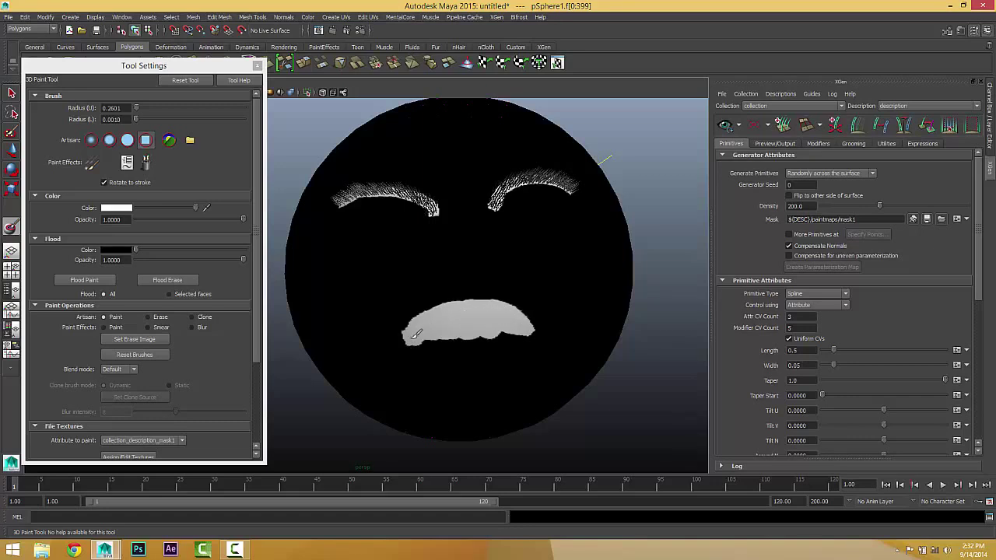
{"action": "mouse_move", "coordinate": [469, 384]}
{"action": "left_mouse_down"}
{"action": "mouse_move", "coordinate": [481, 385]}
{"action": "mouse_move", "coordinate": [457, 381]}
{"action": "mouse_move", "coordinate": [486, 375]}
{"action": "mouse_move", "coordinate": [465, 381]}
{"action": "left_mouse_up"}
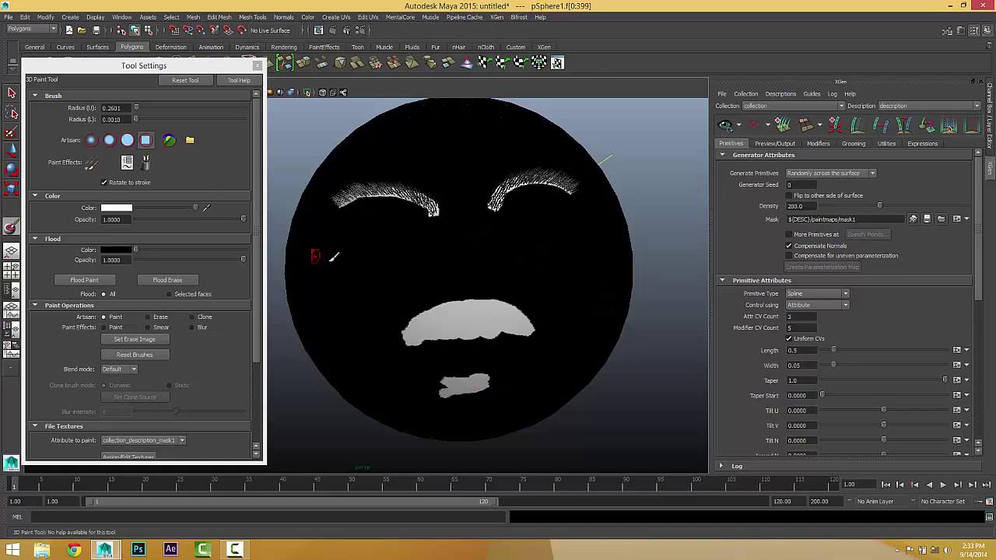
Step: Enlarge the upper brush radius to 1.0366 and paint a white beard along both sides of the sphere, joining it at the chin patch
{"action": "left_click_drag", "start_coordinate": [535, 283], "coordinate": [550, 283]}
{"action": "mouse_move", "coordinate": [622, 272]}
{"action": "left_mouse_down"}
{"action": "mouse_move", "coordinate": [603, 353]}
{"action": "mouse_move", "coordinate": [526, 411]}
{"action": "left_mouse_up"}
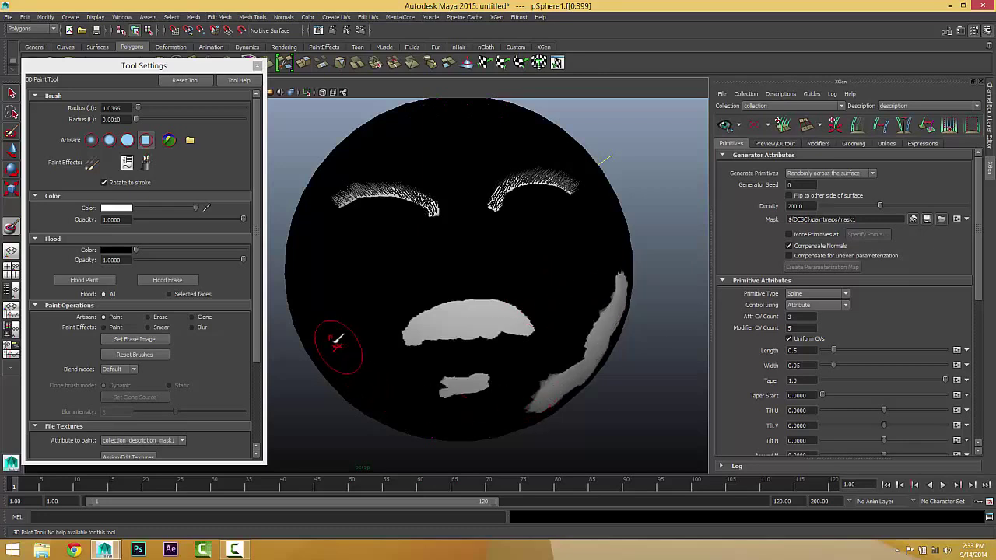
{"action": "mouse_move", "coordinate": [309, 295]}
{"action": "left_mouse_down"}
{"action": "mouse_move", "coordinate": [331, 362]}
{"action": "mouse_move", "coordinate": [382, 403]}
{"action": "mouse_move", "coordinate": [426, 418]}
{"action": "mouse_move", "coordinate": [449, 410]}
{"action": "mouse_move", "coordinate": [435, 401]}
{"action": "mouse_move", "coordinate": [502, 418]}
{"action": "mouse_move", "coordinate": [524, 402]}
{"action": "mouse_move", "coordinate": [470, 376]}
{"action": "left_mouse_up"}
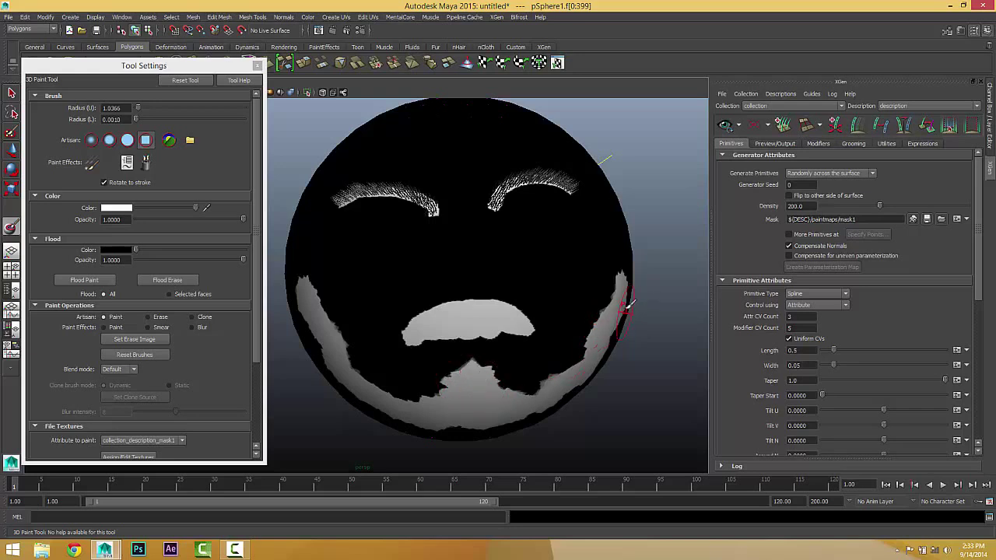
Step: Fill in the white beard paint along the sphere's outer and lower edge and save the painted mask1 map
{"action": "mouse_move", "coordinate": [629, 304]}
{"action": "left_mouse_down"}
{"action": "mouse_move", "coordinate": [601, 374]}
{"action": "mouse_move", "coordinate": [536, 417]}
{"action": "mouse_move", "coordinate": [434, 436]}
{"action": "mouse_move", "coordinate": [353, 394]}
{"action": "mouse_move", "coordinate": [299, 301]}
{"action": "mouse_move", "coordinate": [333, 370]}
{"action": "mouse_move", "coordinate": [424, 433]}
{"action": "mouse_move", "coordinate": [506, 412]}
{"action": "left_mouse_up"}
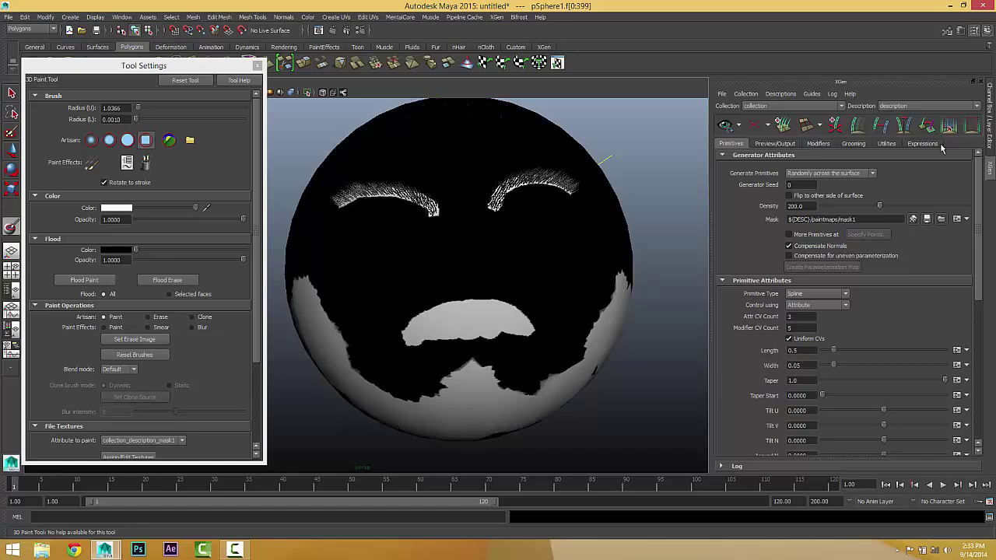
{"action": "left_click", "coordinate": [927, 220]}
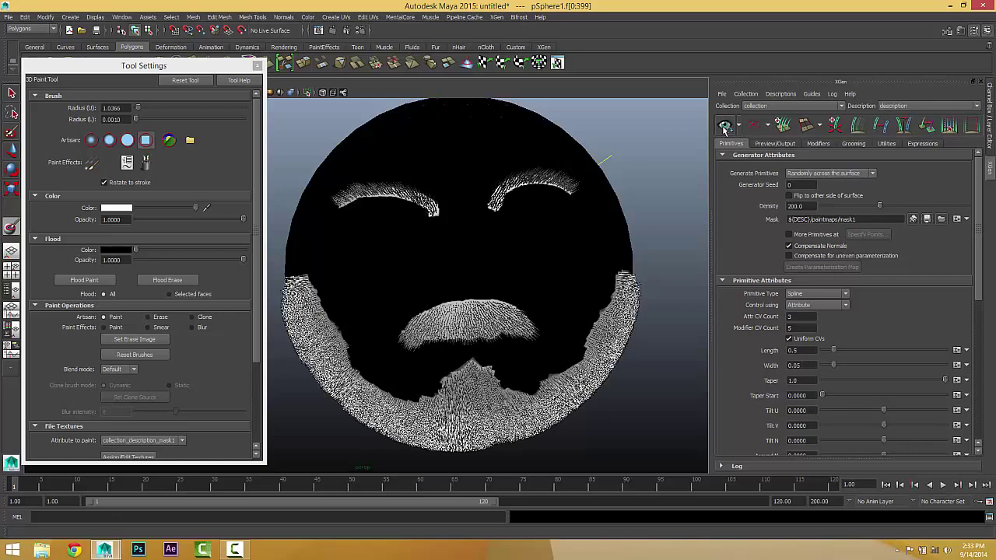
{"action": "left_click", "coordinate": [11, 94]}
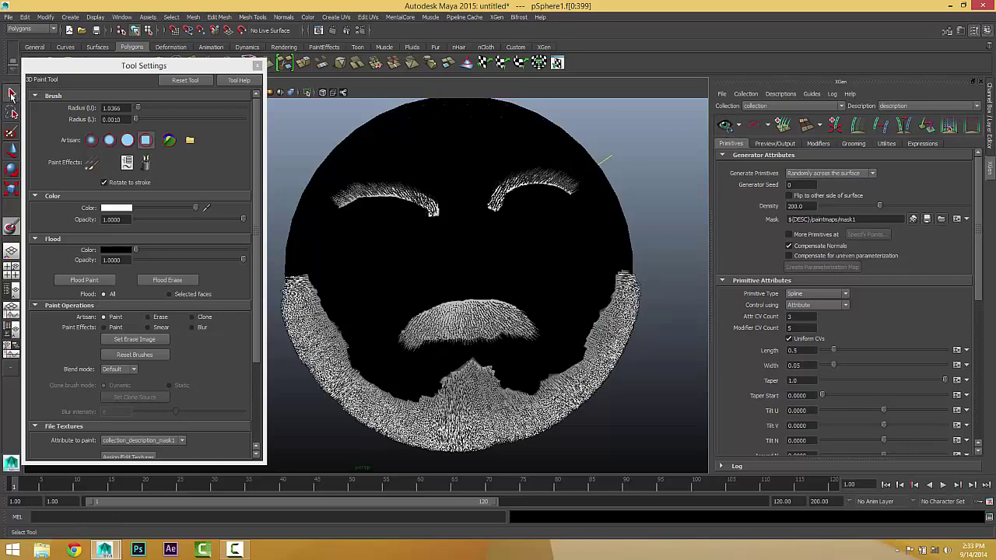
Step: Close the tool settings and examine the eyebrow, moustache and beard splines from several angles and distances
{"action": "left_click_drag", "start_coordinate": [551, 373], "coordinate": [538, 318], "text": "alt"}
{"action": "scroll", "coordinate": [545, 359], "scroll_direction": "up", "scroll_amount": 2}
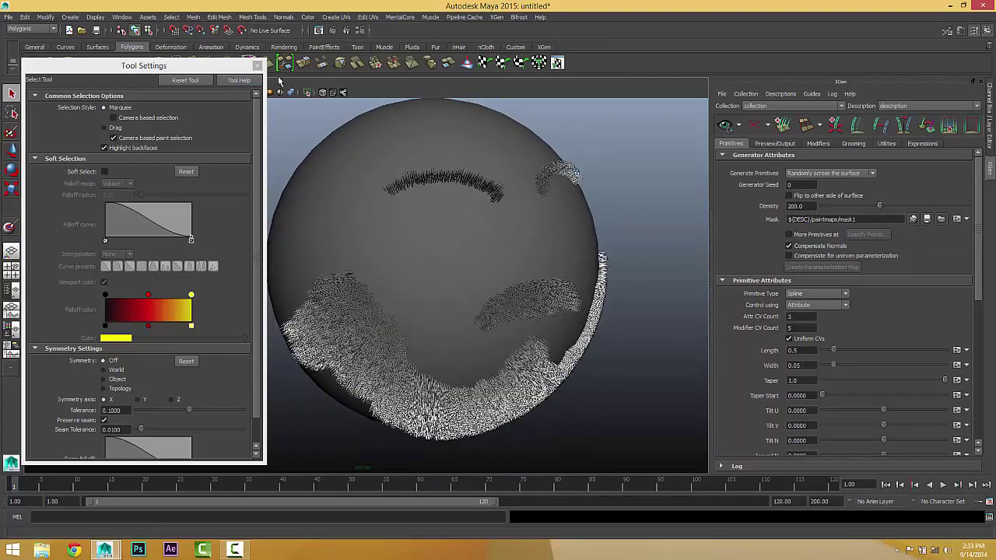
{"action": "left_click", "coordinate": [256, 66]}
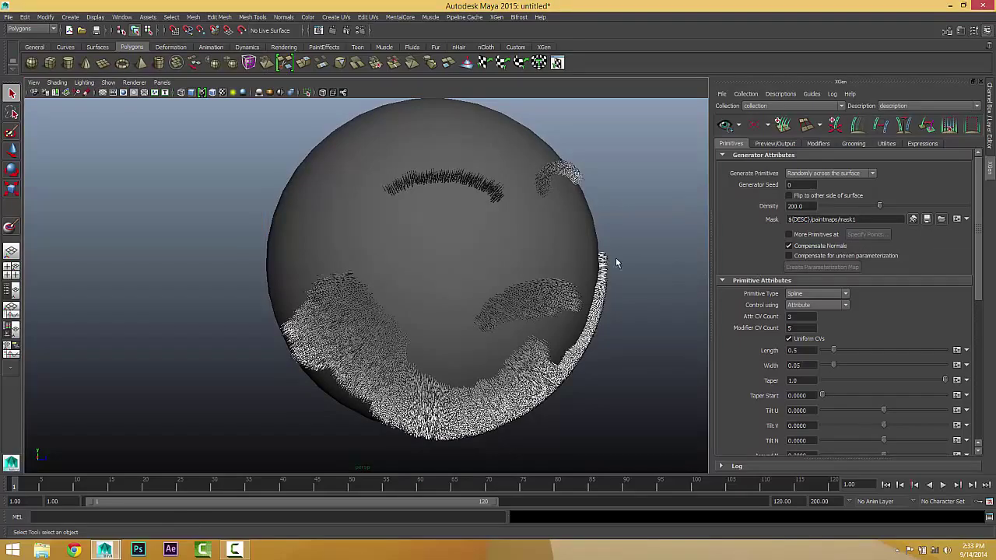
{"action": "mouse_move", "coordinate": [502, 272]}
{"action": "left_mouse_down", "text": "alt"}
{"action": "mouse_move", "coordinate": [478, 262]}
{"action": "mouse_move", "coordinate": [526, 264]}
{"action": "mouse_move", "coordinate": [400, 274]}
{"action": "mouse_move", "coordinate": [536, 296]}
{"action": "mouse_move", "coordinate": [487, 293]}
{"action": "mouse_move", "coordinate": [500, 288]}
{"action": "left_mouse_up", "text": "alt"}
{"action": "scroll", "coordinate": [525, 263], "scroll_direction": "up", "scroll_amount": 2}
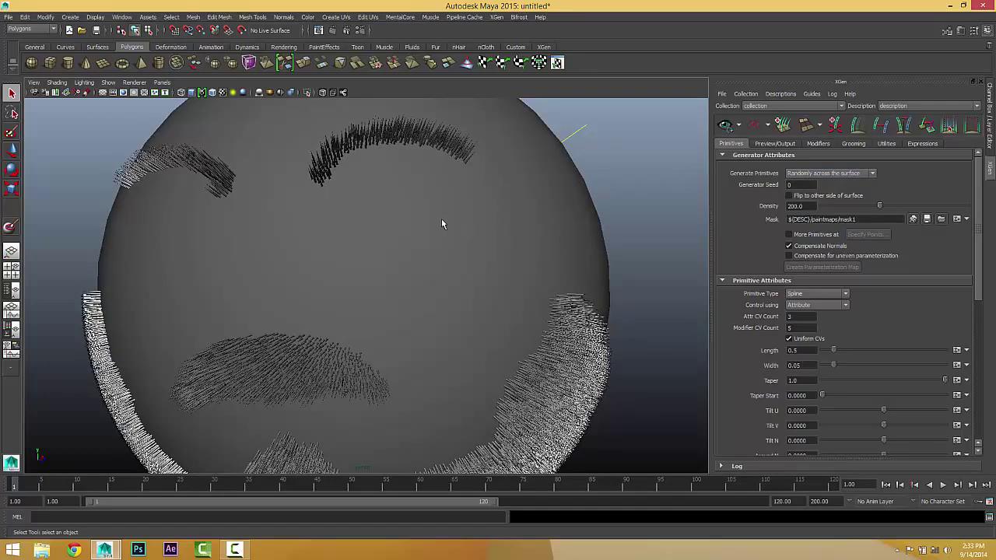
{"action": "left_click_drag", "start_coordinate": [441, 224], "coordinate": [459, 220], "text": "alt"}
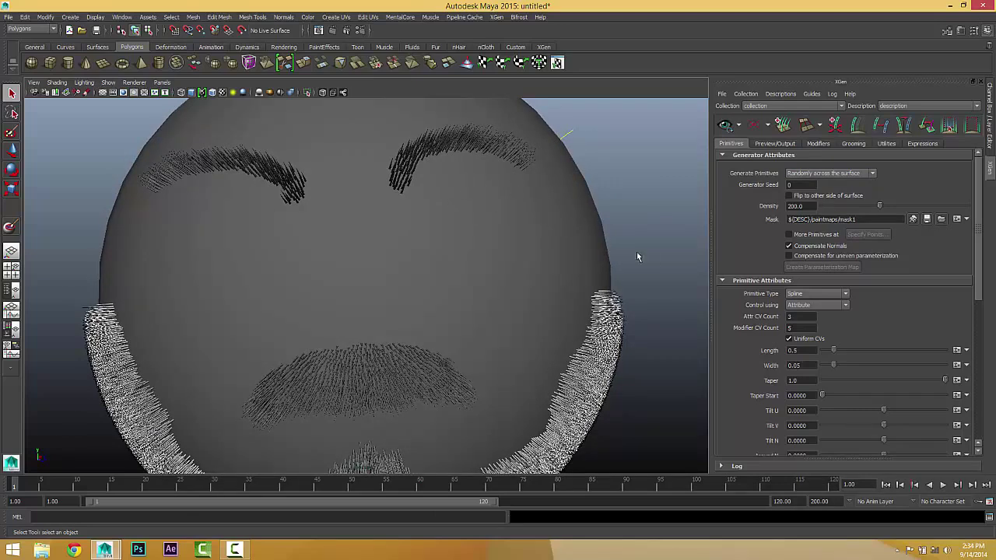
Step: Set the description to generate its primitives at specified locations and view the sphere
{"action": "left_click", "coordinate": [817, 174]}
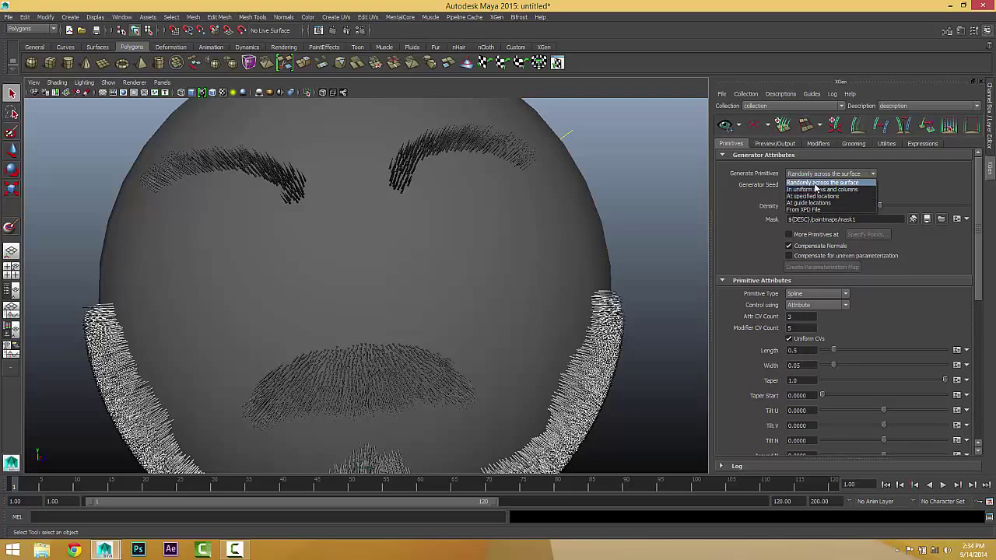
{"action": "left_click", "coordinate": [813, 196]}
{"action": "scroll", "coordinate": [394, 233], "scroll_direction": "down", "scroll_amount": 5}
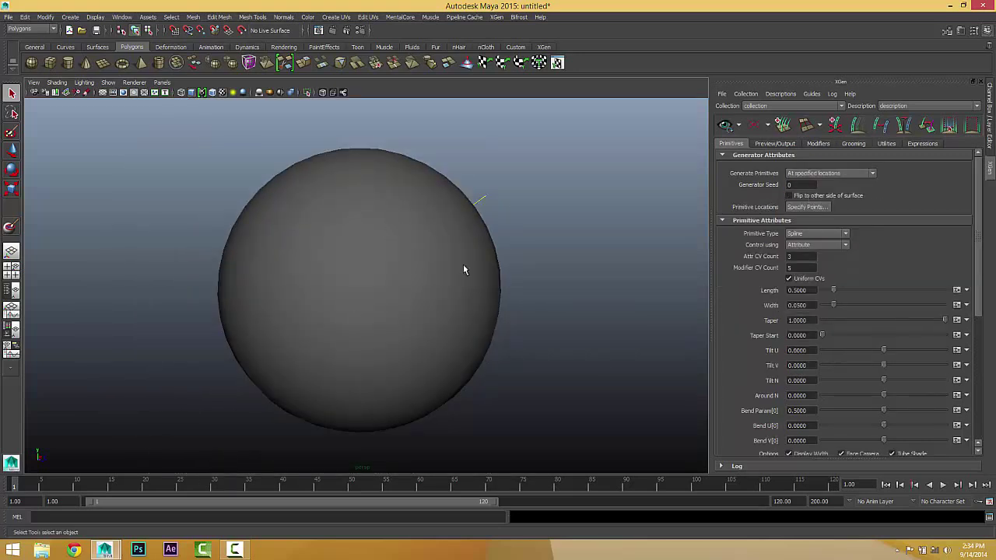
{"action": "left_click_drag", "start_coordinate": [434, 276], "coordinate": [375, 266], "text": "alt"}
{"action": "left_click_drag", "start_coordinate": [526, 248], "coordinate": [547, 249], "text": "alt"}
Step: Restore primitive generation to Randomly across the surface and inspect the moustache and eyebrow splines up close
{"action": "left_click", "coordinate": [844, 174]}
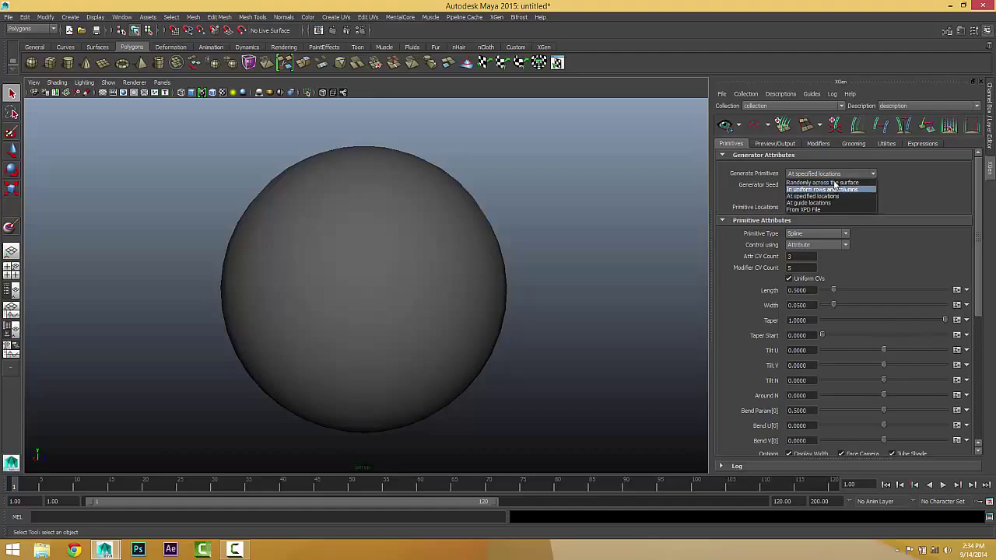
{"action": "left_click", "coordinate": [824, 182]}
{"action": "left_click_drag", "start_coordinate": [498, 273], "coordinate": [358, 272], "text": "alt"}
{"action": "right_click_drag", "start_coordinate": [359, 272], "coordinate": [485, 271], "text": "alt"}
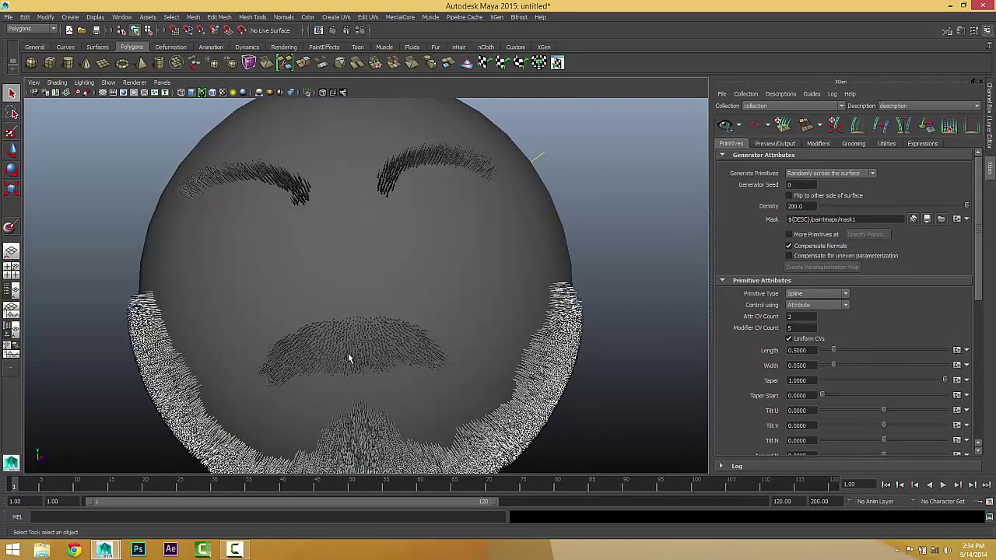
{"action": "left_click_drag", "start_coordinate": [349, 359], "coordinate": [382, 351], "text": "alt"}
{"action": "right_click_drag", "start_coordinate": [382, 351], "coordinate": [482, 307], "text": "alt"}
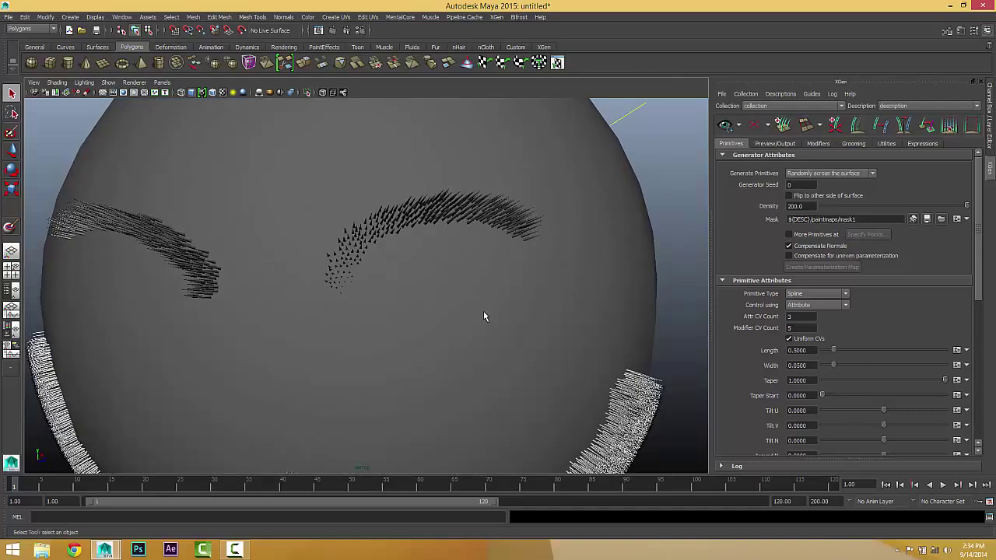
Step: Enable More Primitives at specified points, place rings of points beneath both eyebrows, and save them
{"action": "left_click", "coordinate": [795, 239]}
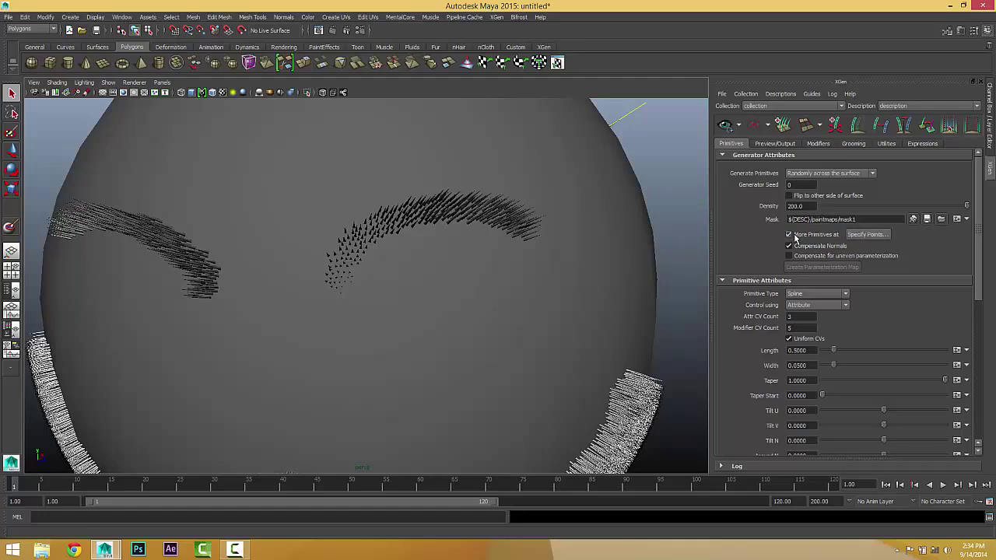
{"action": "left_click", "coordinate": [864, 235]}
{"action": "left_click_drag", "start_coordinate": [513, 234], "coordinate": [733, 220]}
{"action": "mouse_move", "coordinate": [398, 294]}
{"action": "left_mouse_down"}
{"action": "mouse_move", "coordinate": [422, 280]}
{"action": "mouse_move", "coordinate": [508, 270]}
{"action": "mouse_move", "coordinate": [506, 295]}
{"action": "mouse_move", "coordinate": [482, 322]}
{"action": "mouse_move", "coordinate": [452, 329]}
{"action": "mouse_move", "coordinate": [521, 296]}
{"action": "mouse_move", "coordinate": [422, 229]}
{"action": "mouse_move", "coordinate": [373, 215]}
{"action": "mouse_move", "coordinate": [311, 226]}
{"action": "mouse_move", "coordinate": [274, 249]}
{"action": "mouse_move", "coordinate": [277, 261]}
{"action": "mouse_move", "coordinate": [323, 272]}
{"action": "mouse_move", "coordinate": [444, 260]}
{"action": "left_mouse_up"}
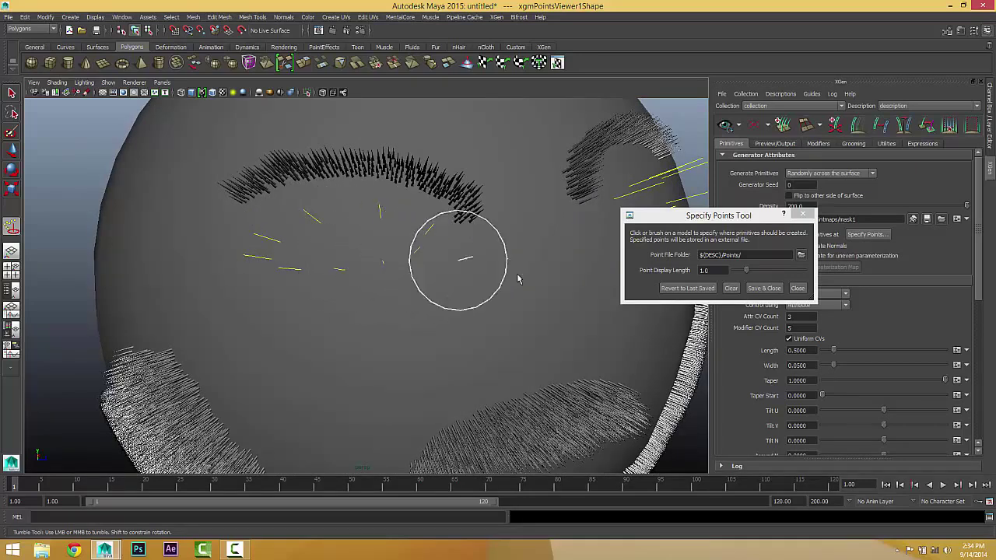
{"action": "left_click", "coordinate": [762, 288]}
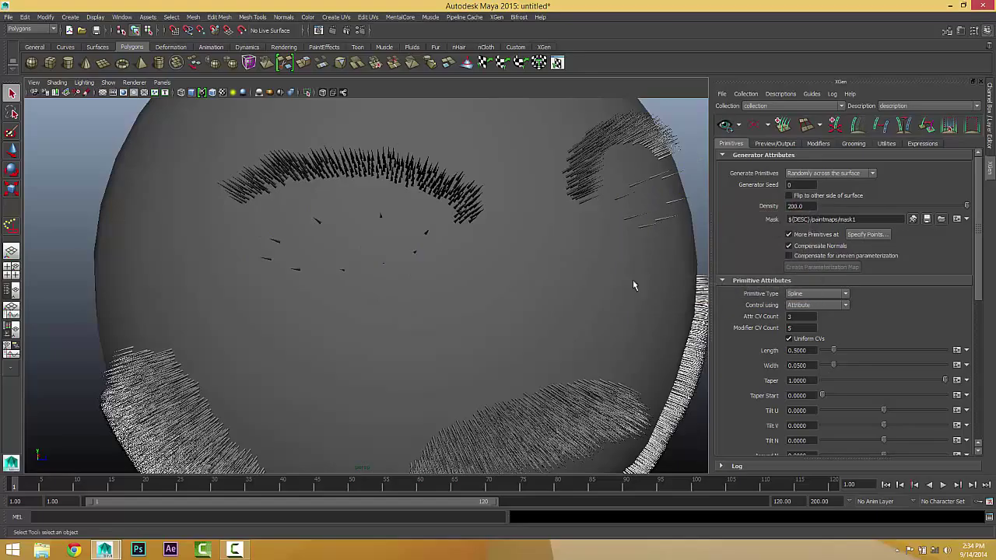
Step: Examine the extra splines at the specified points beneath the eyebrows, along with the moustache and beard
{"action": "left_click_drag", "start_coordinate": [633, 285], "coordinate": [525, 262], "text": "alt"}
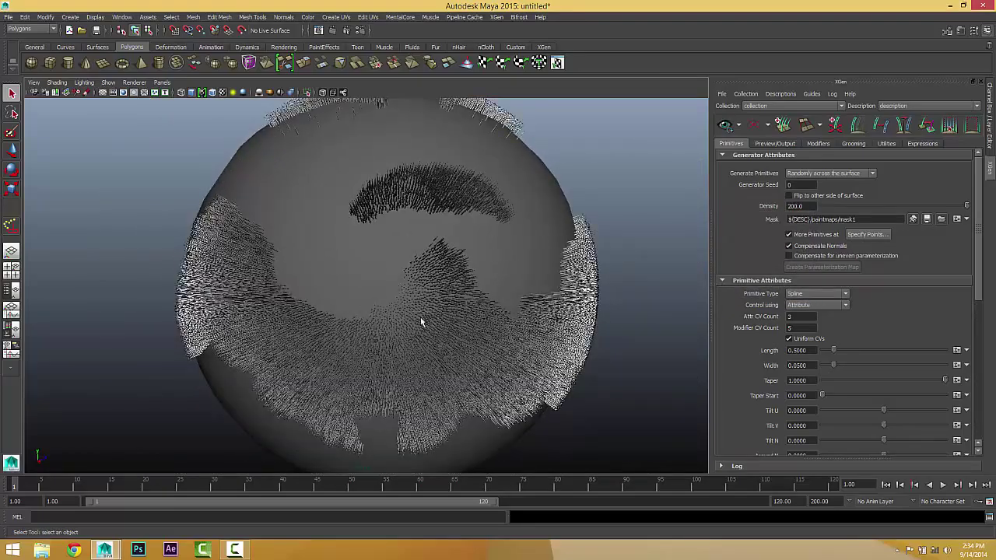
{"action": "left_click_drag", "start_coordinate": [421, 321], "coordinate": [389, 363], "text": "alt"}
{"action": "right_click_drag", "start_coordinate": [389, 362], "coordinate": [579, 327], "text": "alt"}
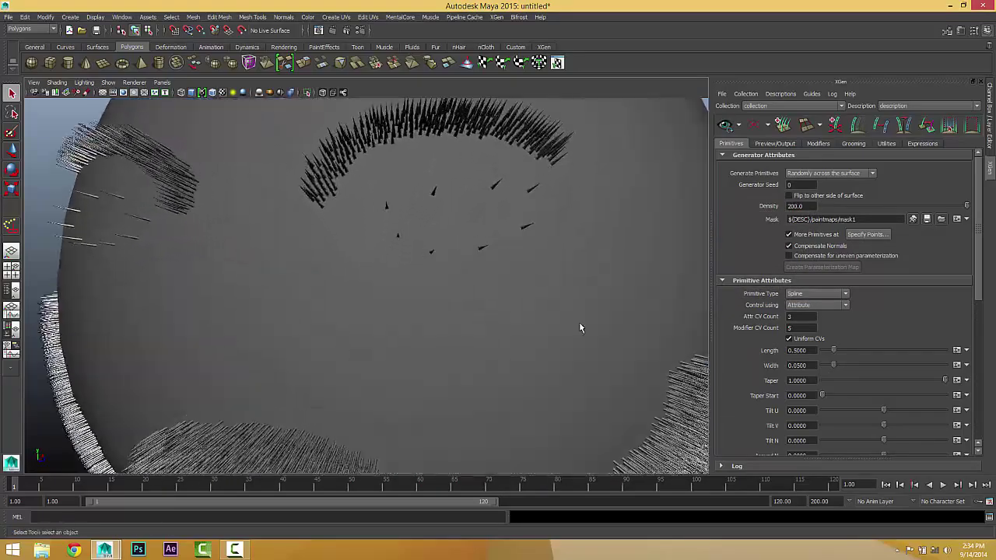
{"action": "left_click_drag", "start_coordinate": [579, 328], "coordinate": [457, 205], "text": "alt"}
{"action": "scroll", "coordinate": [475, 280], "scroll_direction": "down", "scroll_amount": 3}
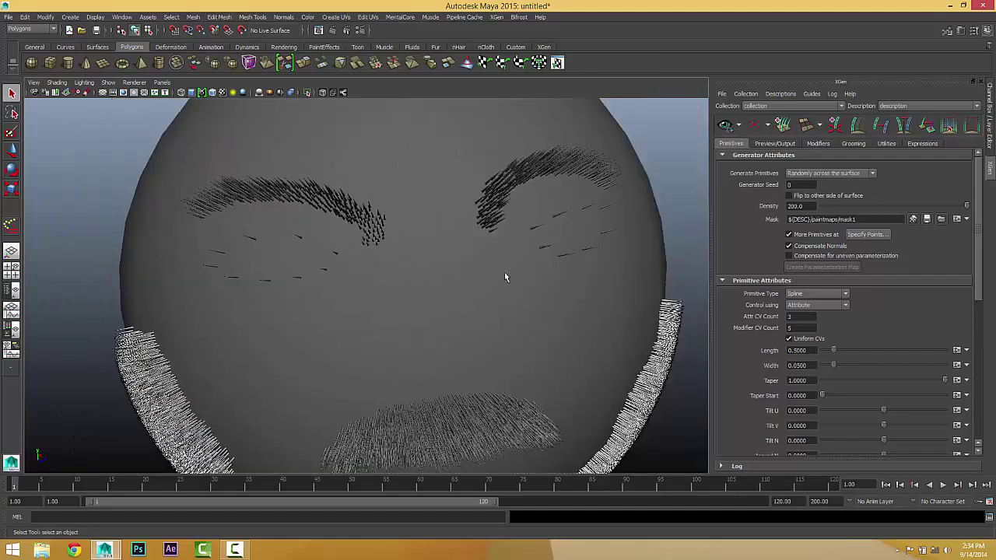
{"action": "scroll", "coordinate": [323, 254], "scroll_direction": "down", "scroll_amount": 3}
{"action": "left_click_drag", "start_coordinate": [329, 258], "coordinate": [473, 280], "text": "alt"}
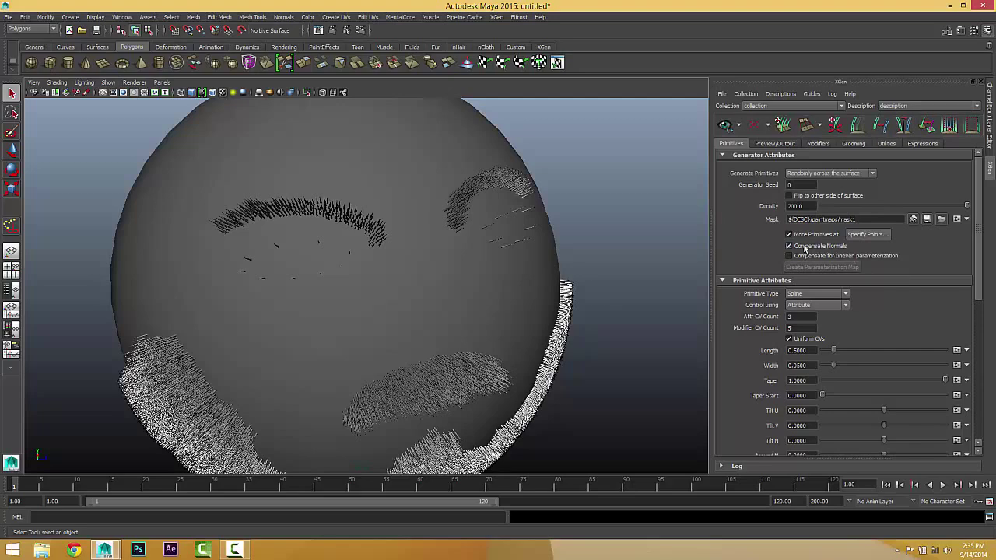
{"action": "mouse_move", "coordinate": [433, 331]}
{"action": "left_mouse_down", "text": "alt"}
{"action": "mouse_move", "coordinate": [428, 322]}
{"action": "mouse_move", "coordinate": [442, 318]}
{"action": "left_mouse_up", "text": "alt"}
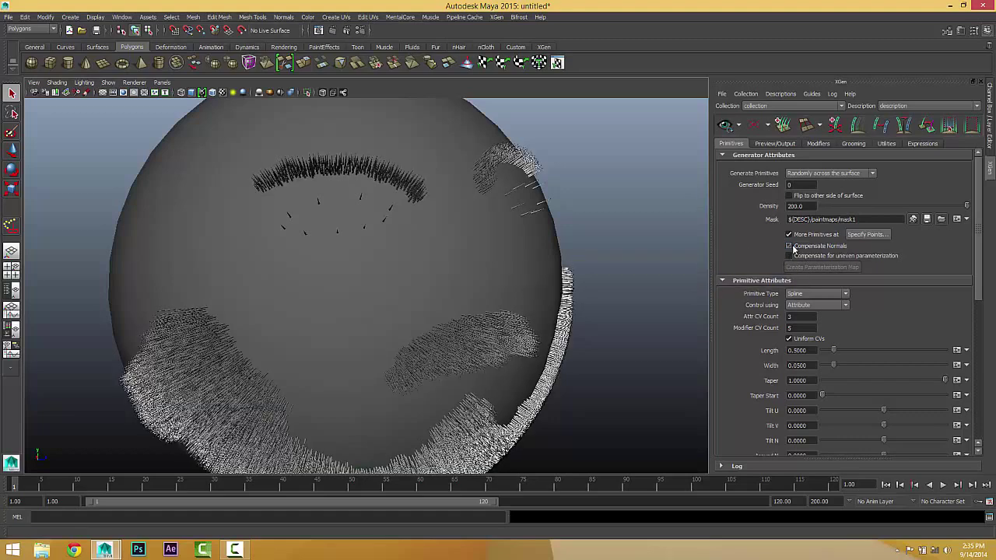
Step: Toggle Compensate Normals and try Compensate for uneven parameterization, restoring both options to their original states
{"action": "left_click", "coordinate": [789, 246]}
{"action": "left_click", "coordinate": [789, 246]}
{"action": "left_click", "coordinate": [790, 246]}
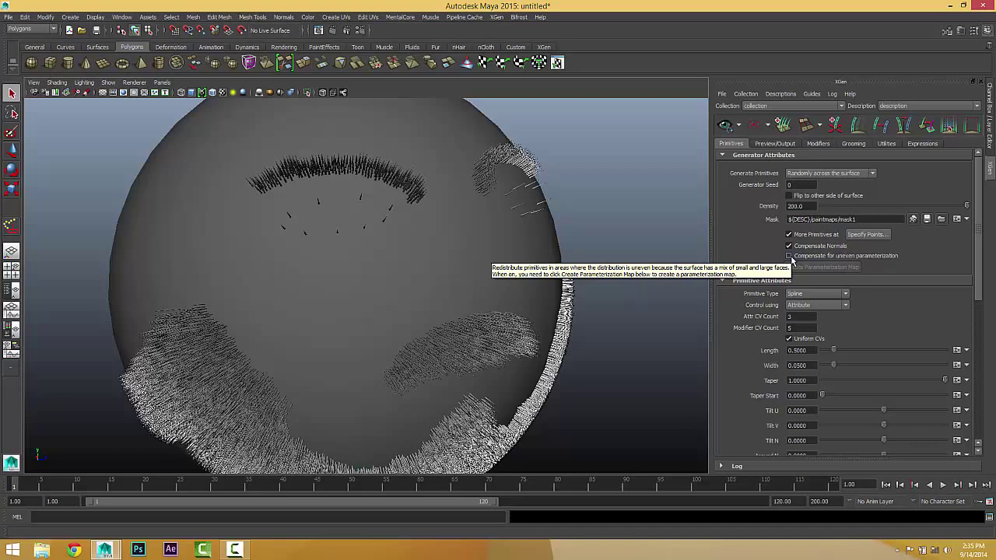
{"action": "left_click", "coordinate": [790, 257]}
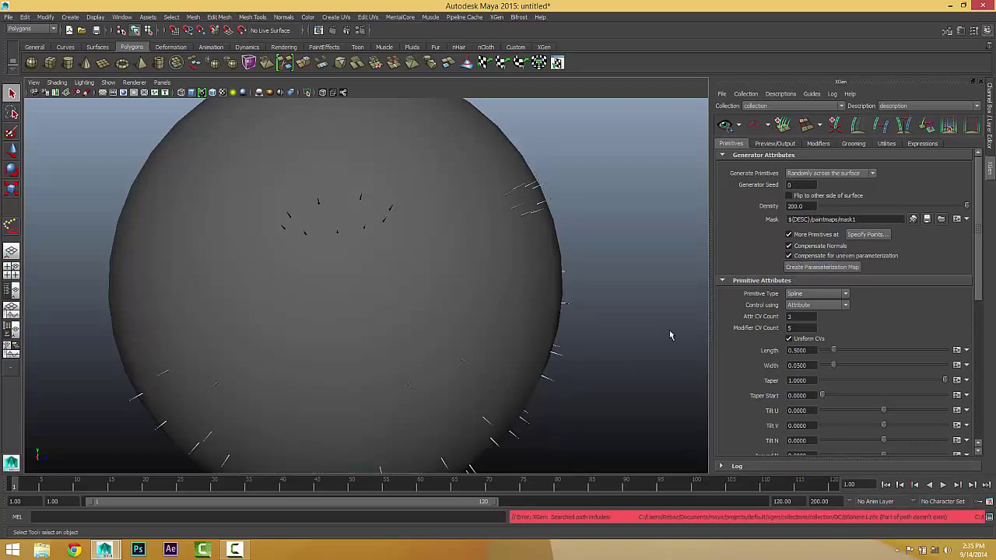
{"action": "left_click", "coordinate": [789, 257]}
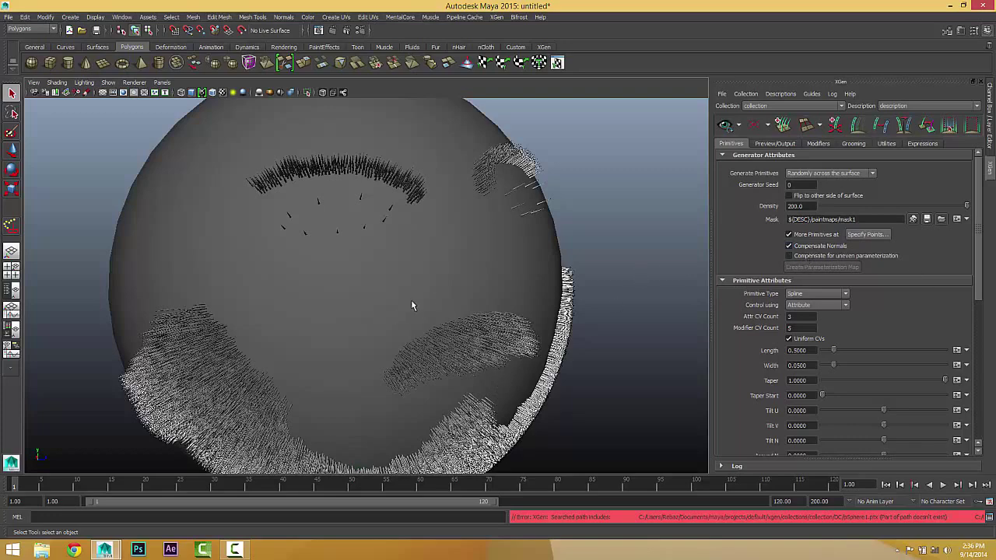
Step: Open the Outliner and delete the existing XGen collection from the scene
{"action": "key", "text": "f"}
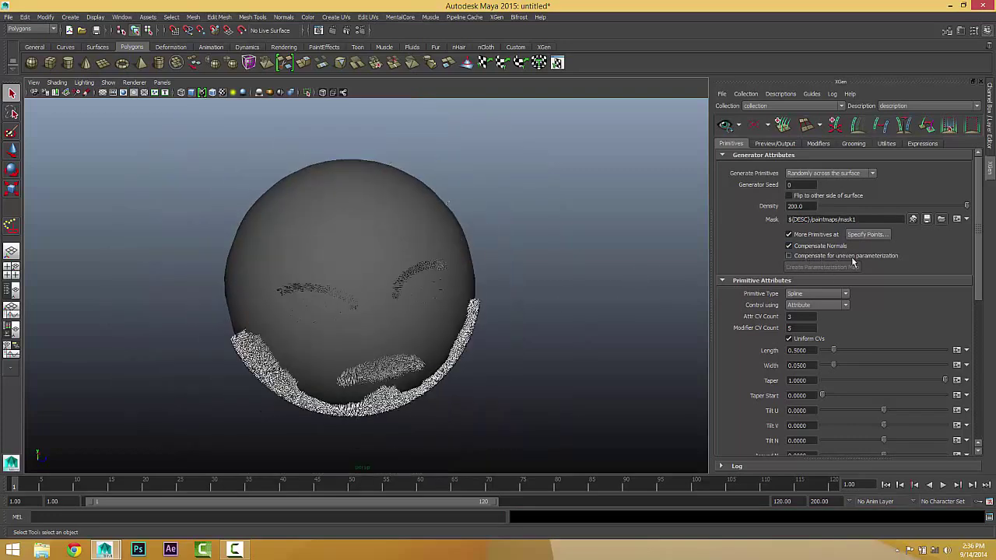
{"action": "left_click_drag", "start_coordinate": [513, 319], "coordinate": [490, 325], "text": "alt"}
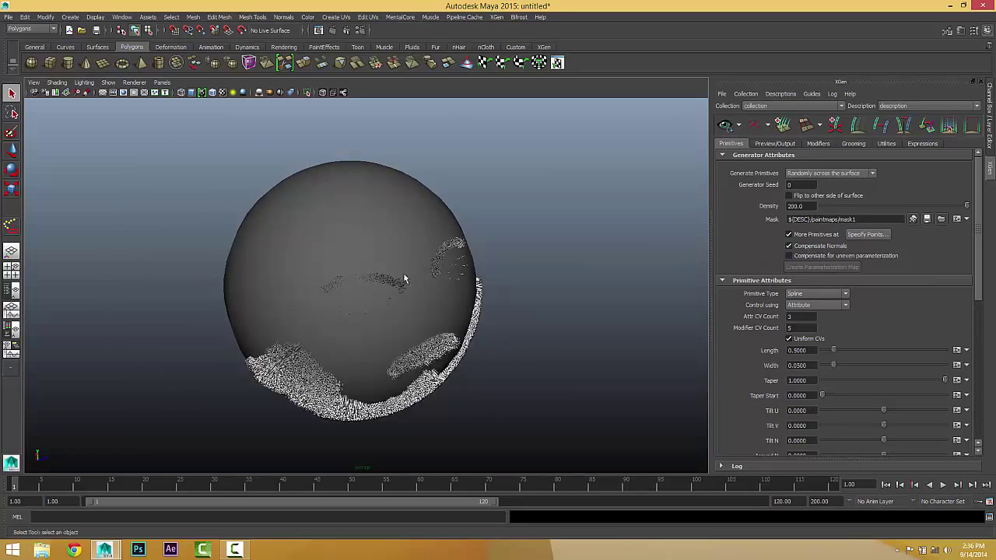
{"action": "left_click_drag", "start_coordinate": [407, 280], "coordinate": [351, 278], "text": "alt"}
{"action": "right_click_drag", "start_coordinate": [351, 278], "coordinate": [524, 283], "text": "alt"}
{"action": "left_click_drag", "start_coordinate": [524, 283], "coordinate": [484, 291], "text": "alt"}
{"action": "right_click_drag", "start_coordinate": [484, 291], "coordinate": [473, 289], "text": "alt"}
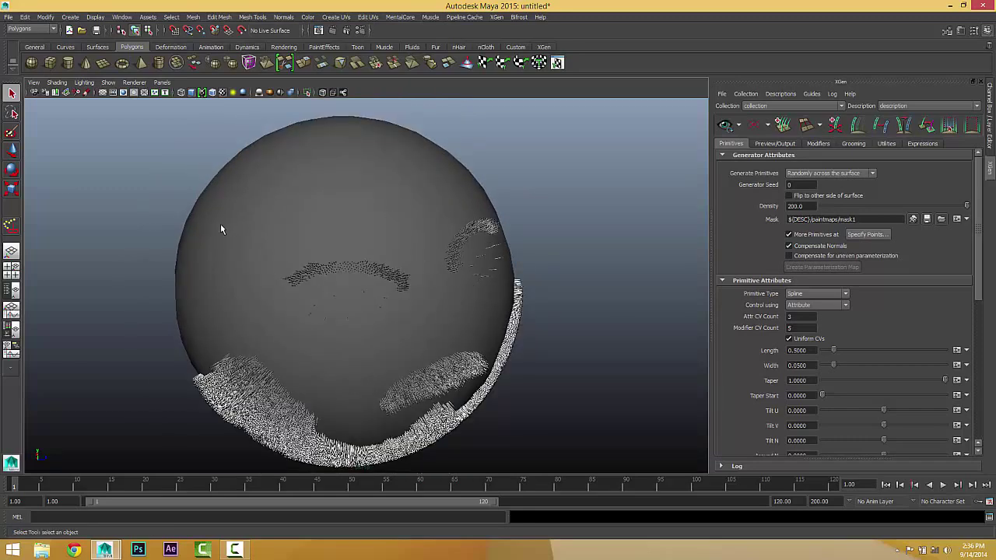
{"action": "left_click", "coordinate": [120, 17]}
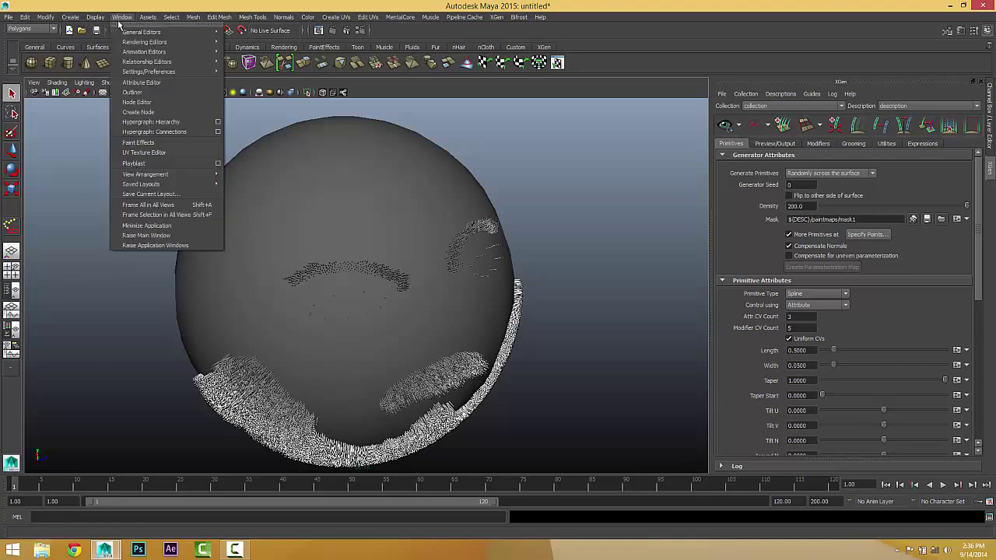
{"action": "left_click", "coordinate": [132, 93]}
{"action": "left_click", "coordinate": [122, 217]}
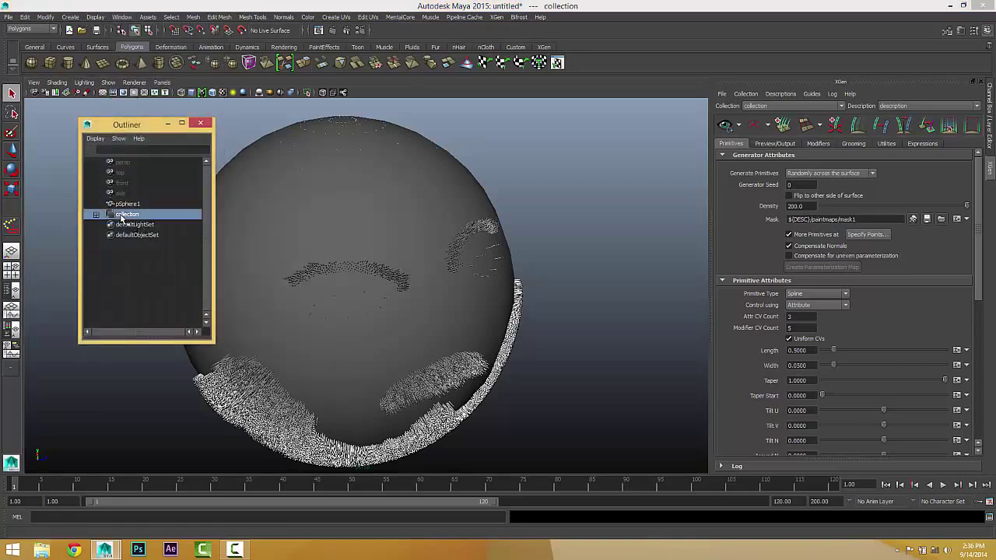
{"action": "key", "text": "Delete"}
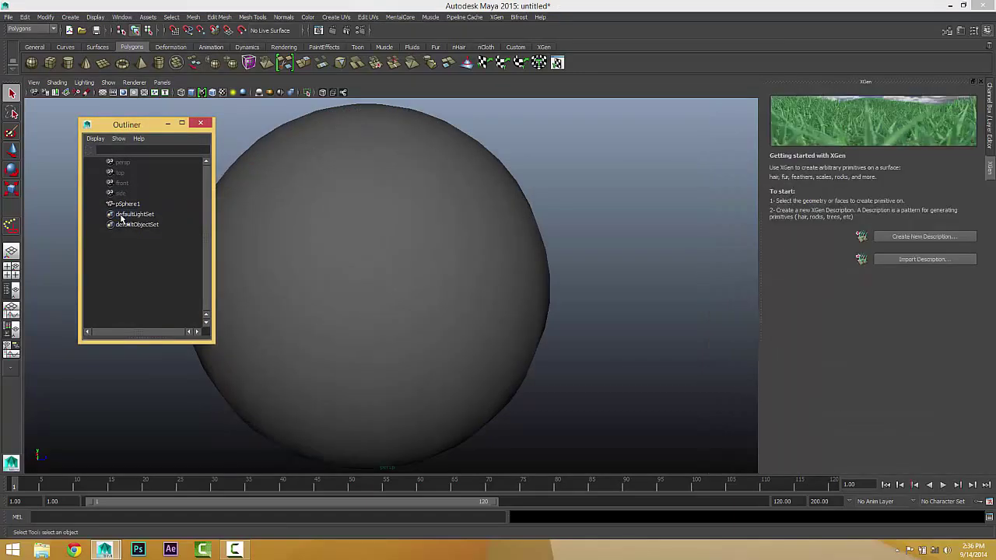
Step: Create a new XGen splines description in a new collection on the sphere, generated randomly across the surface and controlled by attributes
{"action": "left_click", "coordinate": [487, 308]}
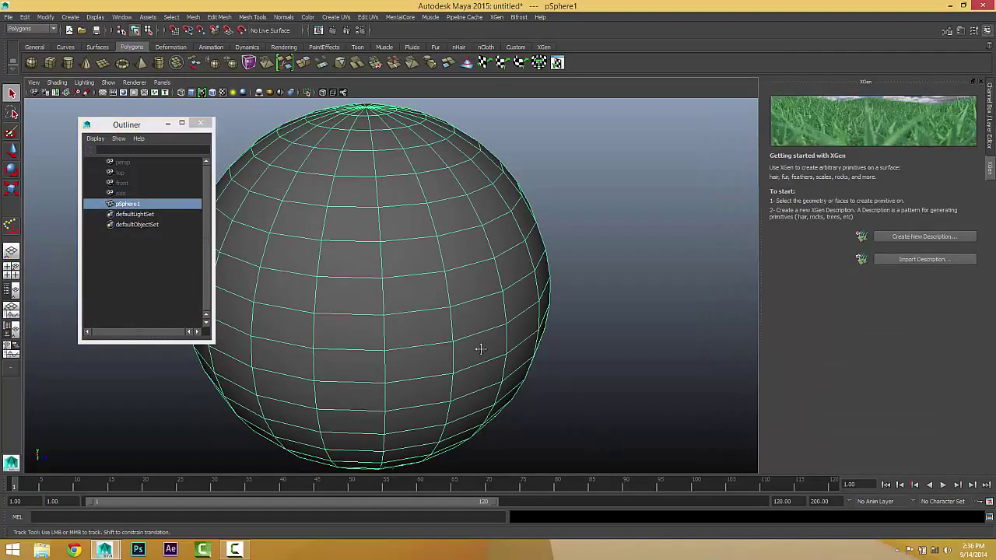
{"action": "scroll", "coordinate": [481, 348], "scroll_direction": "up", "scroll_amount": 1}
{"action": "scroll", "coordinate": [490, 348], "scroll_direction": "down", "scroll_amount": 2}
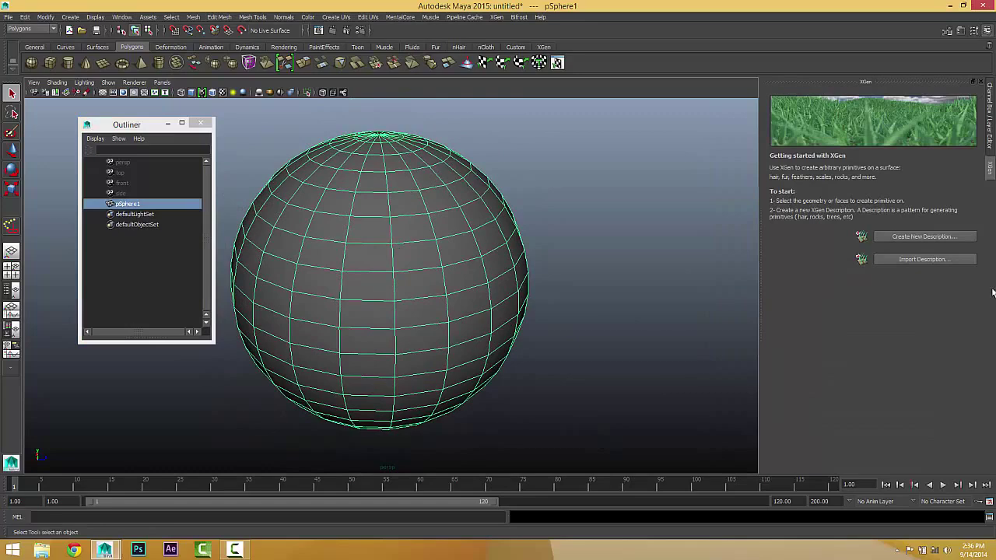
{"action": "left_click", "coordinate": [930, 237]}
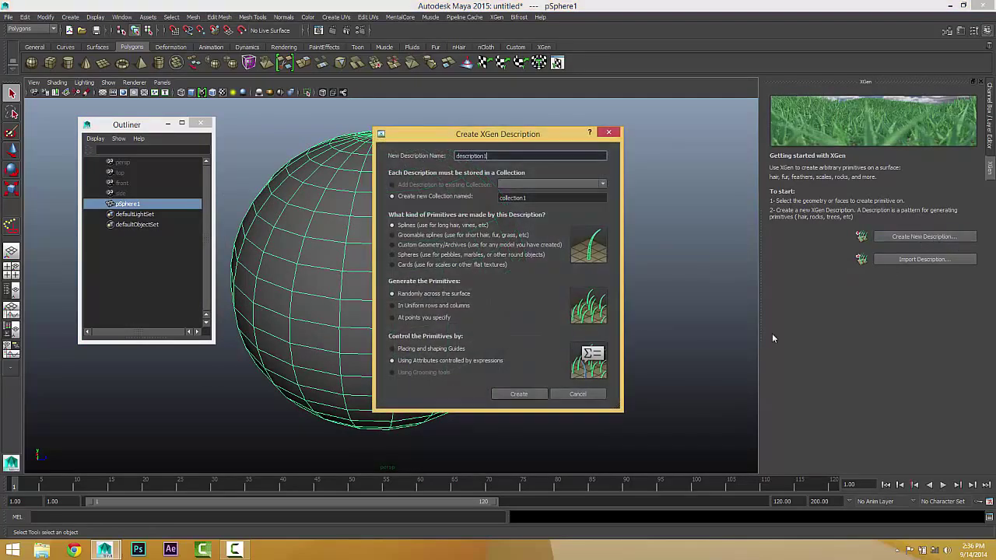
{"action": "left_click", "coordinate": [510, 395]}
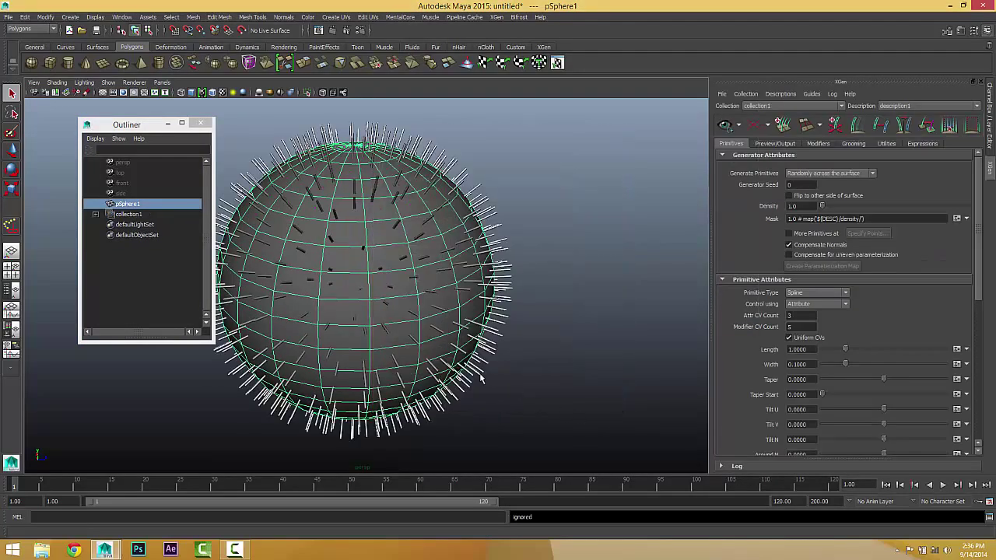
Step: Turn off Compensate Normals for the new description
{"action": "middle_click_drag", "start_coordinate": [481, 379], "coordinate": [532, 379], "text": "alt"}
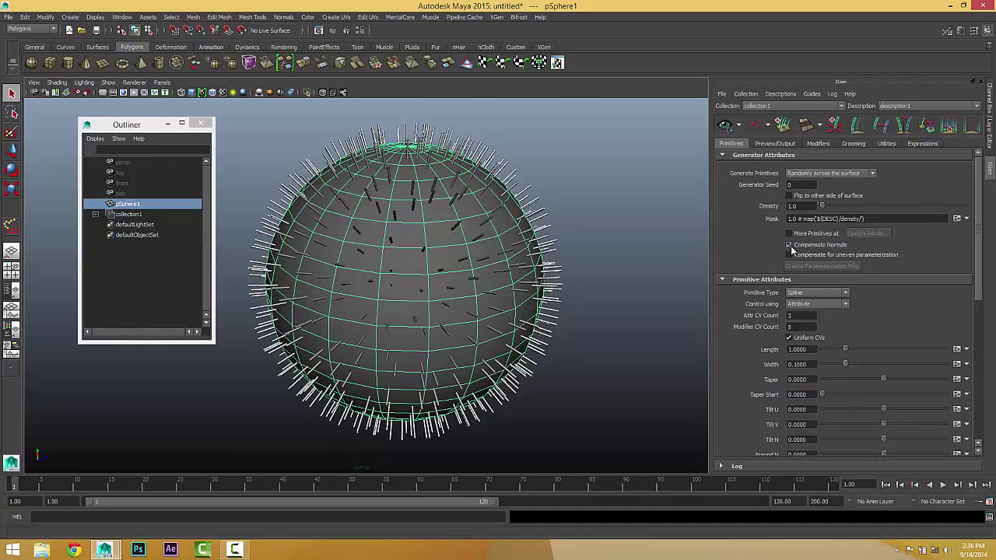
{"action": "left_click", "coordinate": [789, 246]}
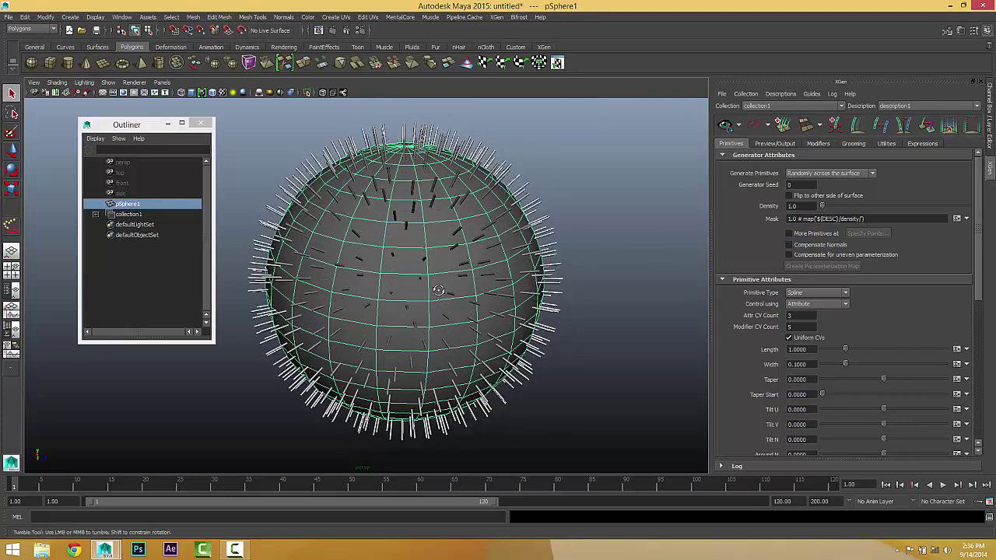
Step: Turn on Compensate Normals for the description and check the hair directions around the sphere
{"action": "left_click_drag", "start_coordinate": [438, 287], "coordinate": [413, 227], "text": "alt"}
{"action": "left_click_drag", "start_coordinate": [397, 261], "coordinate": [457, 223], "text": "alt"}
{"action": "left_click_drag", "start_coordinate": [419, 319], "coordinate": [498, 334], "text": "alt"}
{"action": "left_click", "coordinate": [807, 244]}
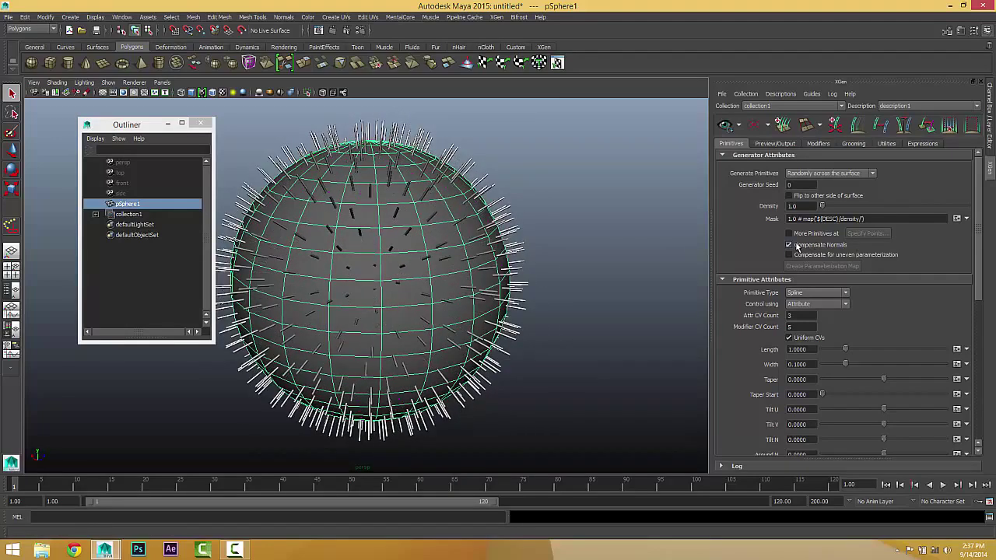
{"action": "mouse_move", "coordinate": [408, 249]}
{"action": "left_mouse_down", "text": "alt"}
{"action": "mouse_move", "coordinate": [419, 244]}
{"action": "mouse_move", "coordinate": [417, 261]}
{"action": "mouse_move", "coordinate": [408, 237]}
{"action": "mouse_move", "coordinate": [417, 227]}
{"action": "mouse_move", "coordinate": [490, 221]}
{"action": "mouse_move", "coordinate": [408, 235]}
{"action": "left_mouse_up", "text": "alt"}
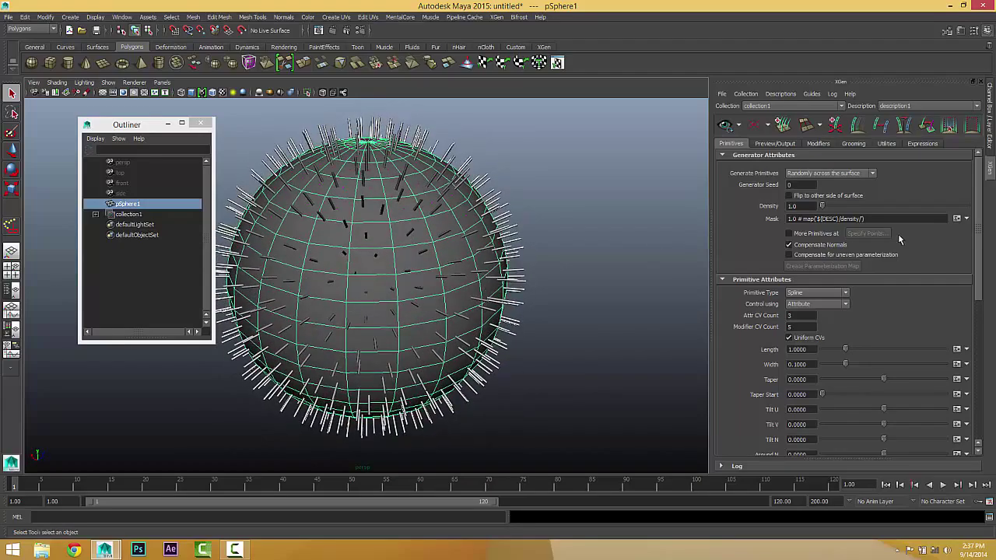
{"action": "left_click", "coordinate": [801, 247]}
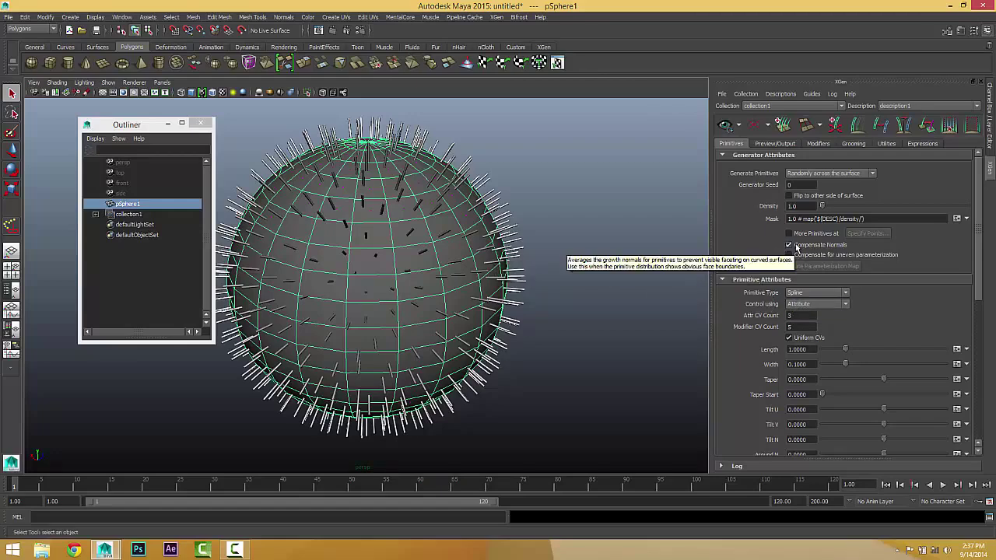
Step: Turn on Compensate for uneven parameterization for the sphere's description
{"action": "left_click_drag", "start_coordinate": [462, 272], "coordinate": [495, 294], "text": "alt"}
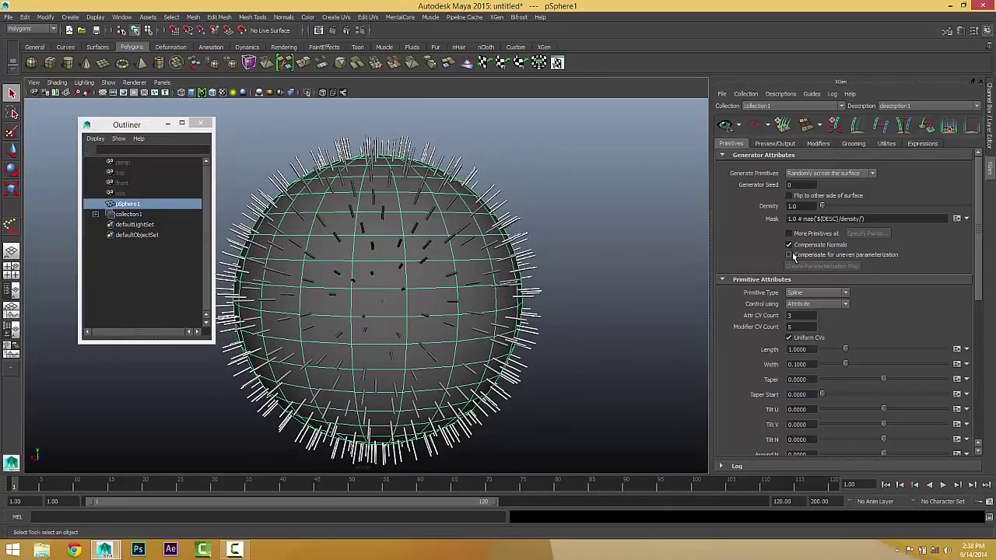
{"action": "left_click", "coordinate": [789, 255]}
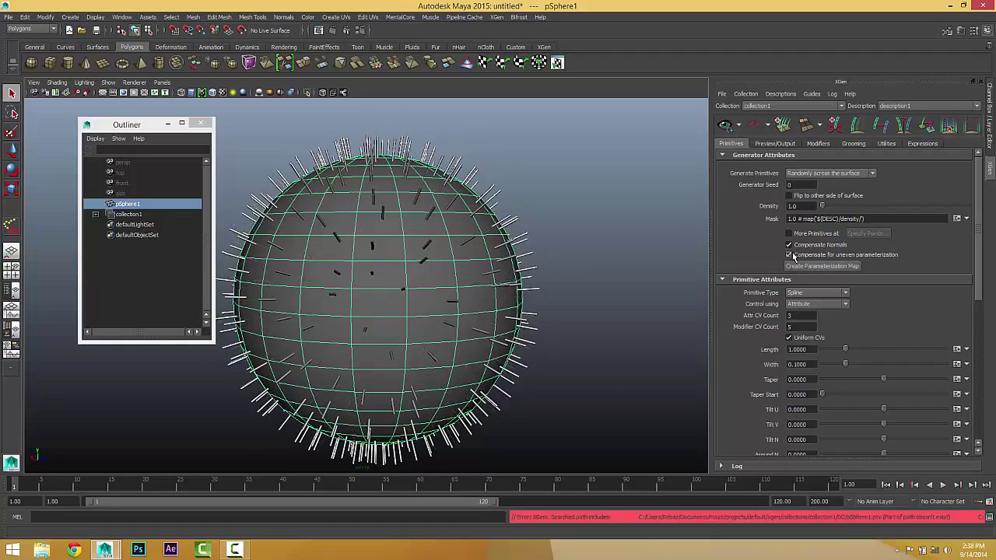
{"action": "left_click_drag", "start_coordinate": [629, 276], "coordinate": [528, 278], "text": "alt"}
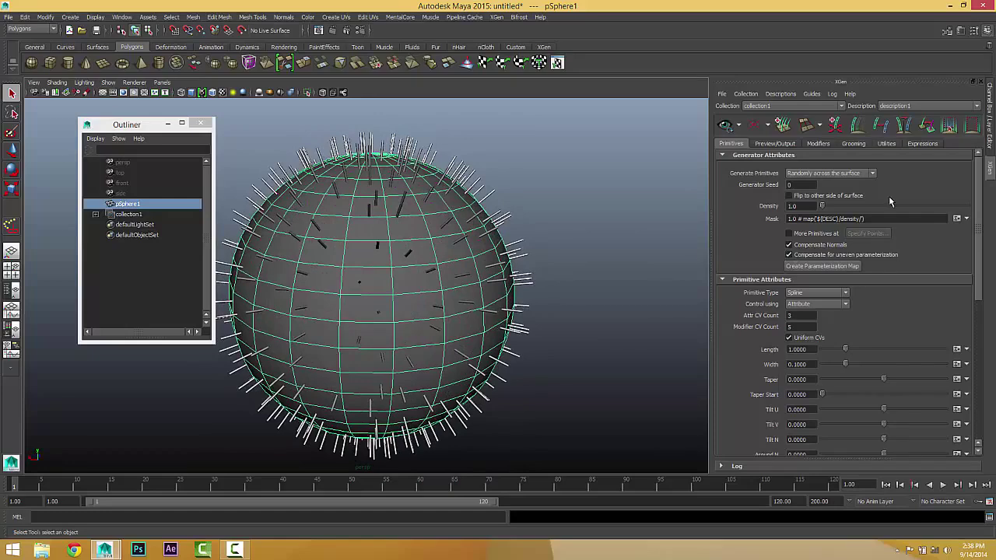
Step: Try hair density values of 5.725 and 12.865, checking the distribution around the sphere's pole
{"action": "left_click_drag", "start_coordinate": [825, 208], "coordinate": [827, 208]}
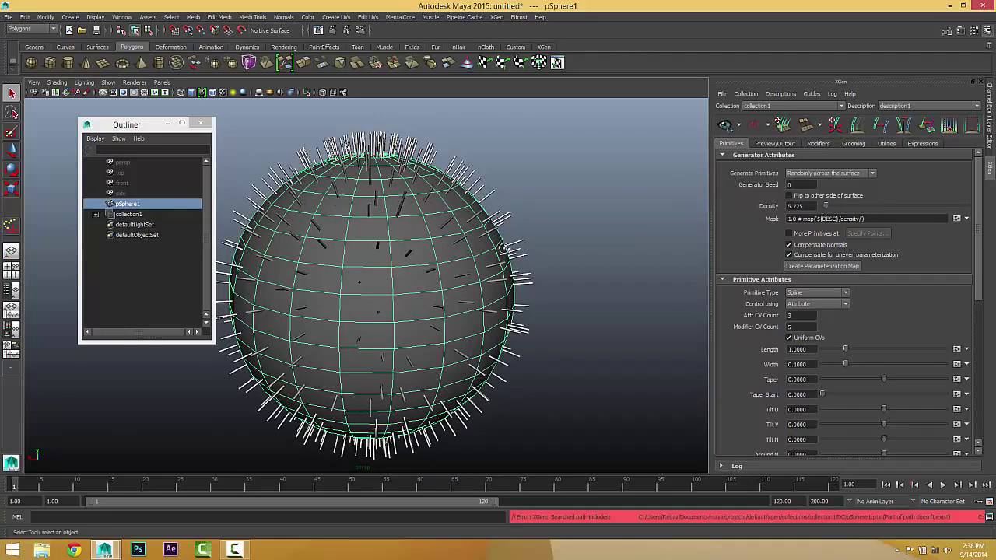
{"action": "left_click_drag", "start_coordinate": [504, 249], "coordinate": [498, 290], "text": "alt"}
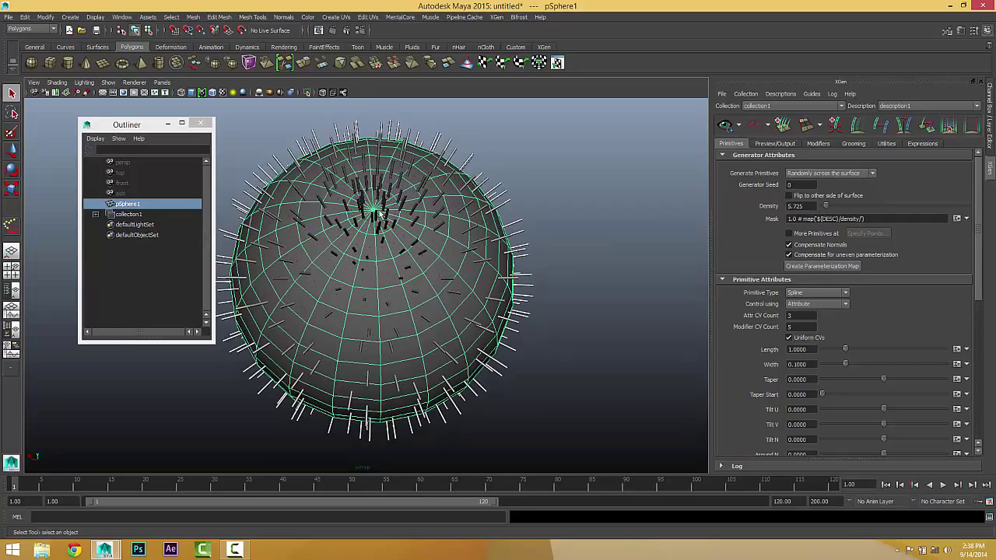
{"action": "right_click_drag", "start_coordinate": [380, 212], "coordinate": [464, 210], "text": "alt"}
{"action": "left_click_drag", "start_coordinate": [464, 210], "coordinate": [506, 288], "text": "alt"}
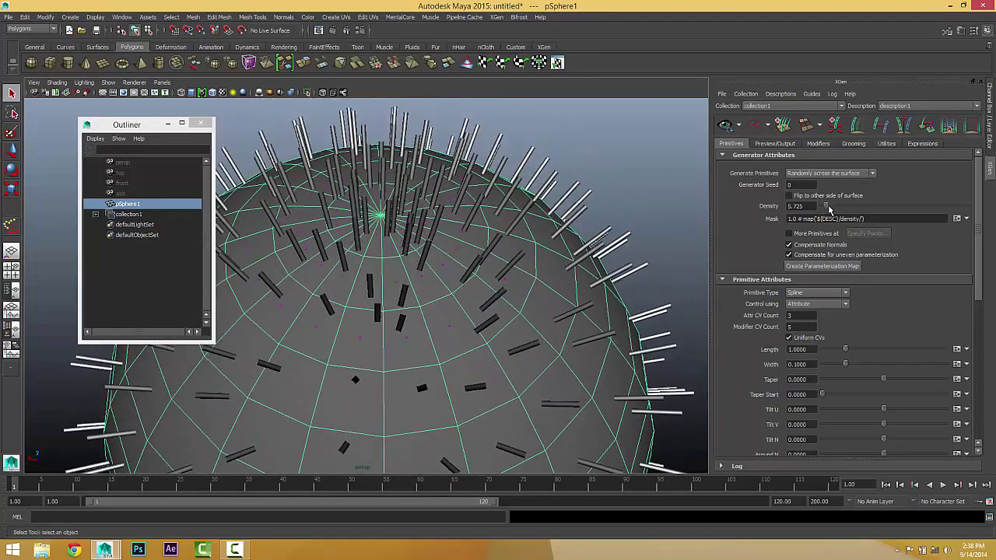
{"action": "mouse_move", "coordinate": [828, 208]}
{"action": "left_mouse_down"}
{"action": "mouse_move", "coordinate": [848, 206]}
{"action": "mouse_move", "coordinate": [830, 208]}
{"action": "left_mouse_up"}
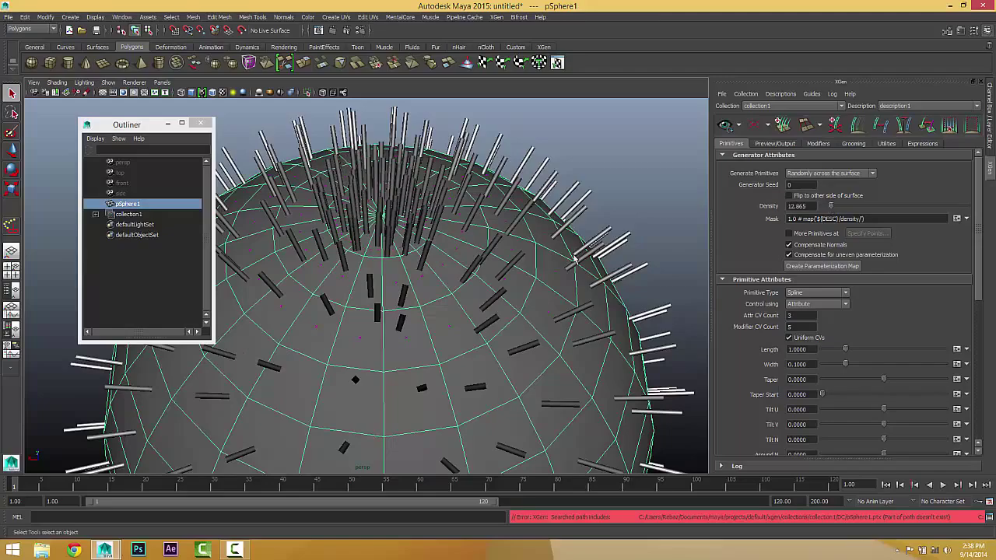
Step: Raise the generator density to 49.295
{"action": "right_click_drag", "start_coordinate": [574, 258], "coordinate": [515, 232], "text": "alt"}
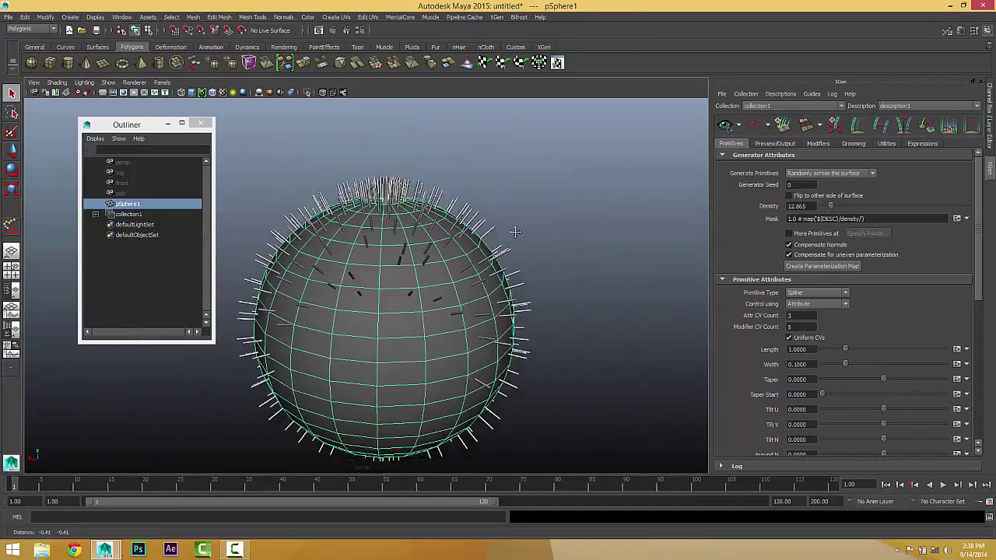
{"action": "left_click_drag", "start_coordinate": [515, 232], "coordinate": [363, 309], "text": "alt"}
{"action": "left_click_drag", "start_coordinate": [423, 306], "coordinate": [600, 317], "text": "alt"}
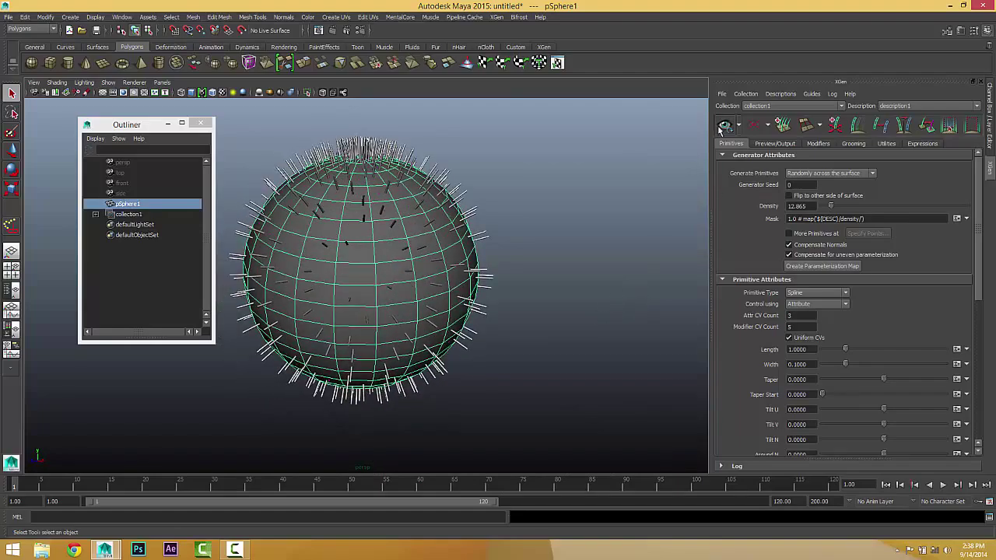
{"action": "left_click_drag", "start_coordinate": [516, 266], "coordinate": [363, 271], "text": "alt"}
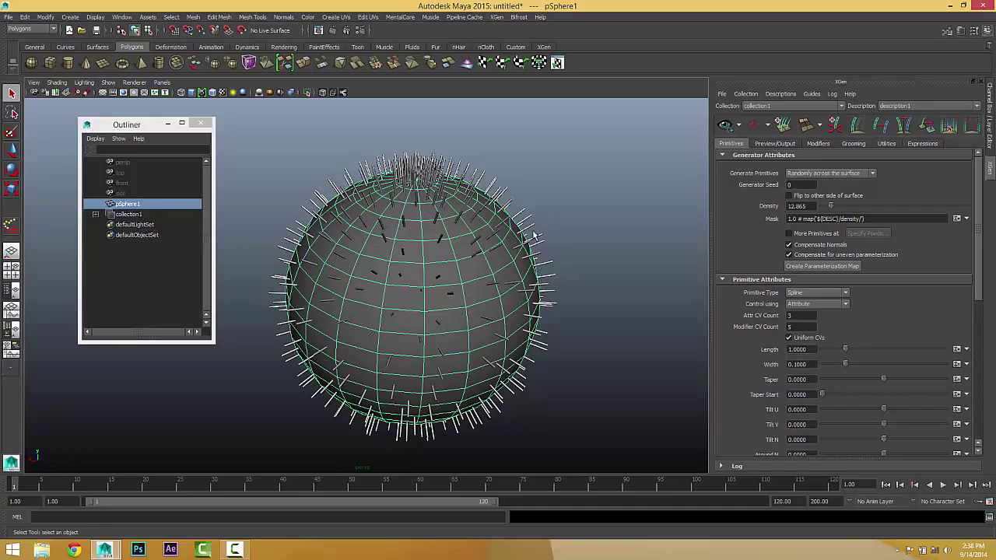
{"action": "left_click_drag", "start_coordinate": [439, 204], "coordinate": [558, 223], "text": "alt"}
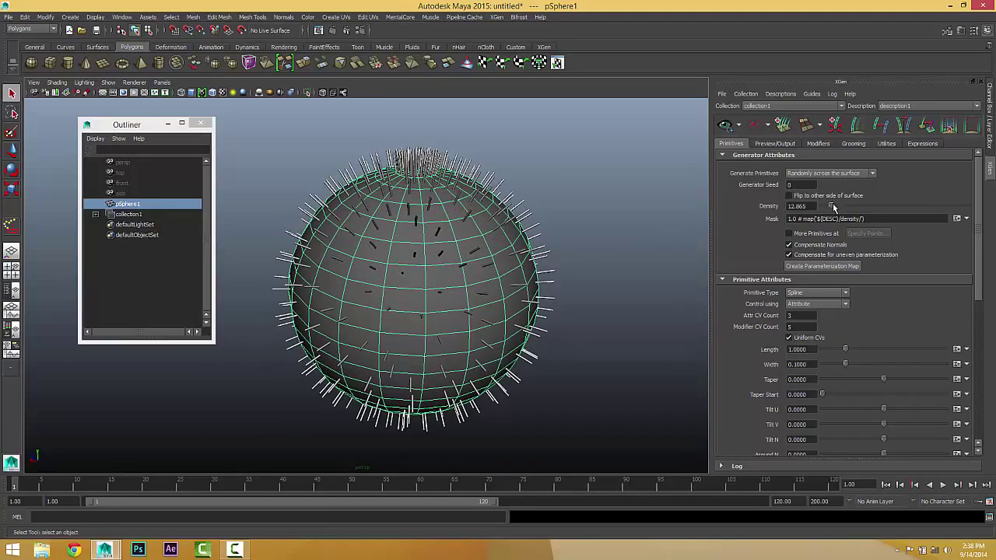
{"action": "left_click_drag", "start_coordinate": [832, 206], "coordinate": [857, 207]}
Step: Examine how the hairs are distributed at the sphere's pole compared with its sides
{"action": "left_click_drag", "start_coordinate": [482, 249], "coordinate": [489, 296], "text": "alt"}
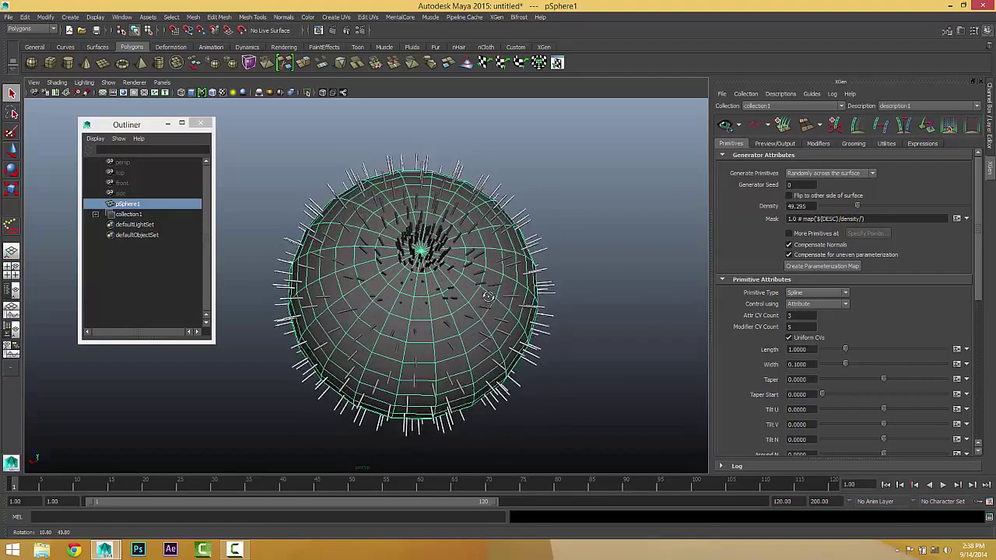
{"action": "scroll", "coordinate": [569, 289], "scroll_direction": "up", "scroll_amount": 10}
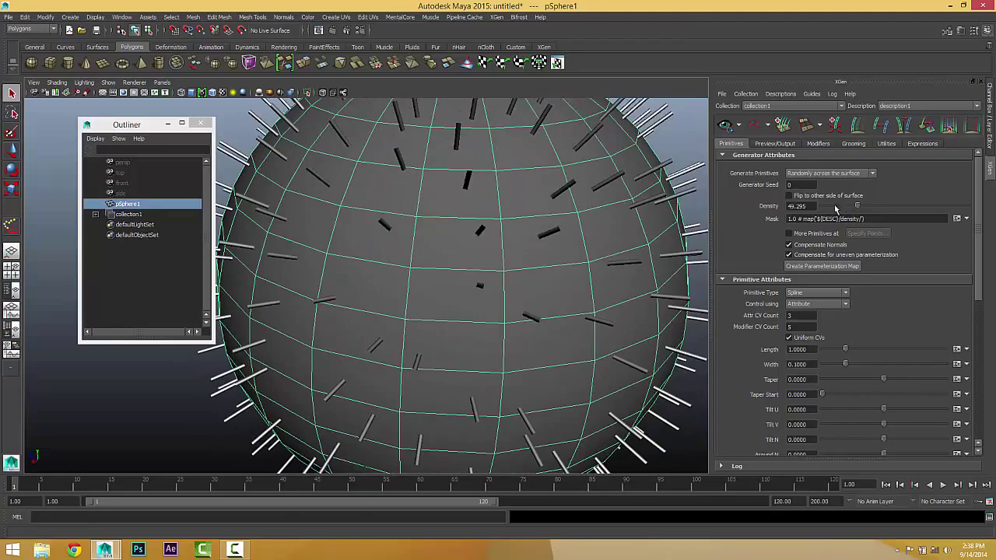
{"action": "scroll", "coordinate": [503, 258], "scroll_direction": "down", "scroll_amount": 6}
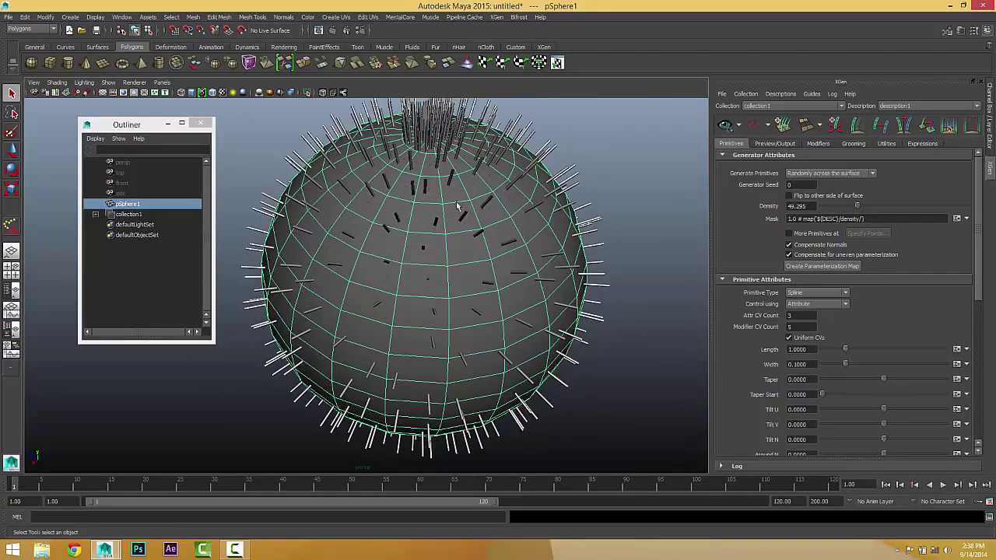
{"action": "left_click_drag", "start_coordinate": [457, 206], "coordinate": [469, 231], "text": "alt"}
{"action": "scroll", "coordinate": [473, 236], "scroll_direction": "down", "scroll_amount": 3}
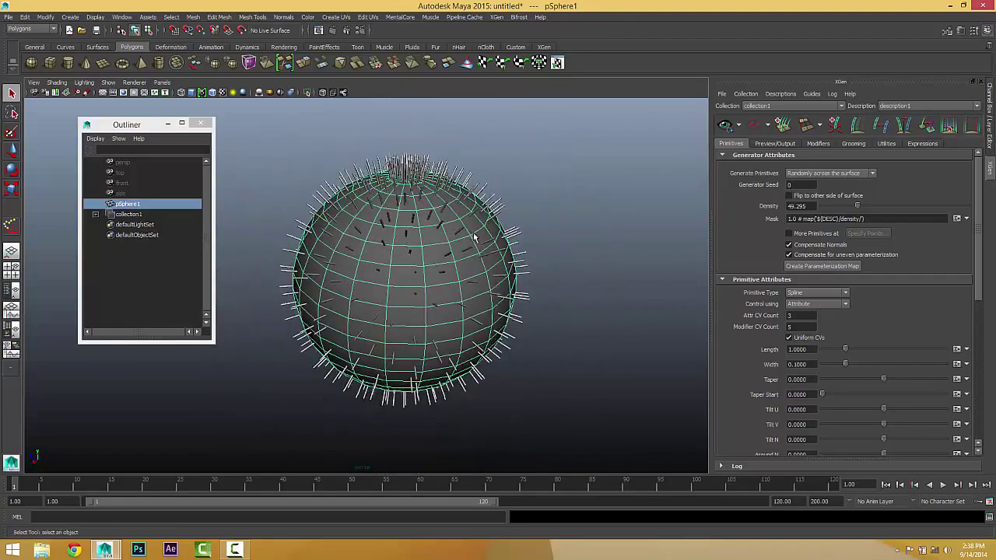
{"action": "left_click_drag", "start_coordinate": [464, 272], "coordinate": [482, 282], "text": "alt"}
{"action": "scroll", "coordinate": [516, 294], "scroll_direction": "up", "scroll_amount": 3}
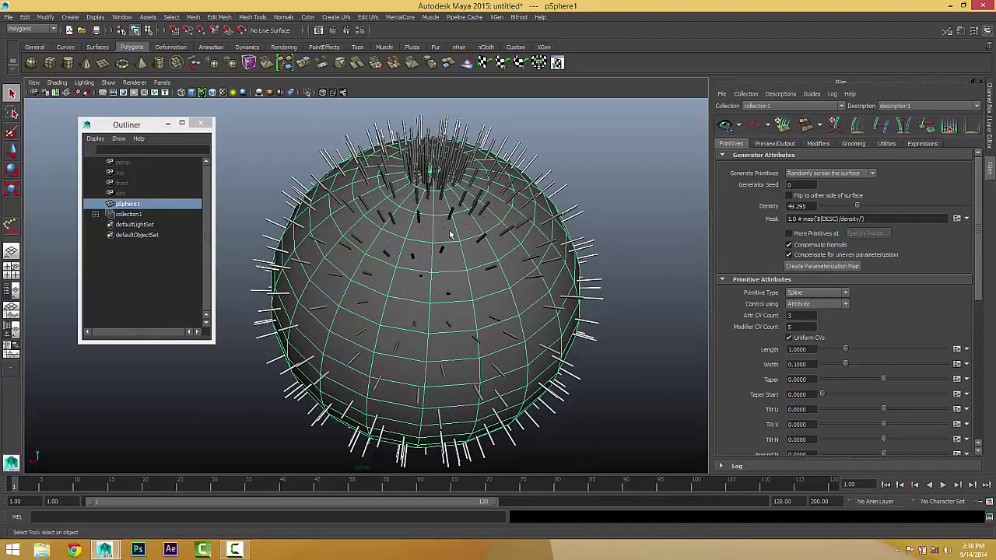
{"action": "left_click_drag", "start_coordinate": [450, 233], "coordinate": [439, 249], "text": "alt"}
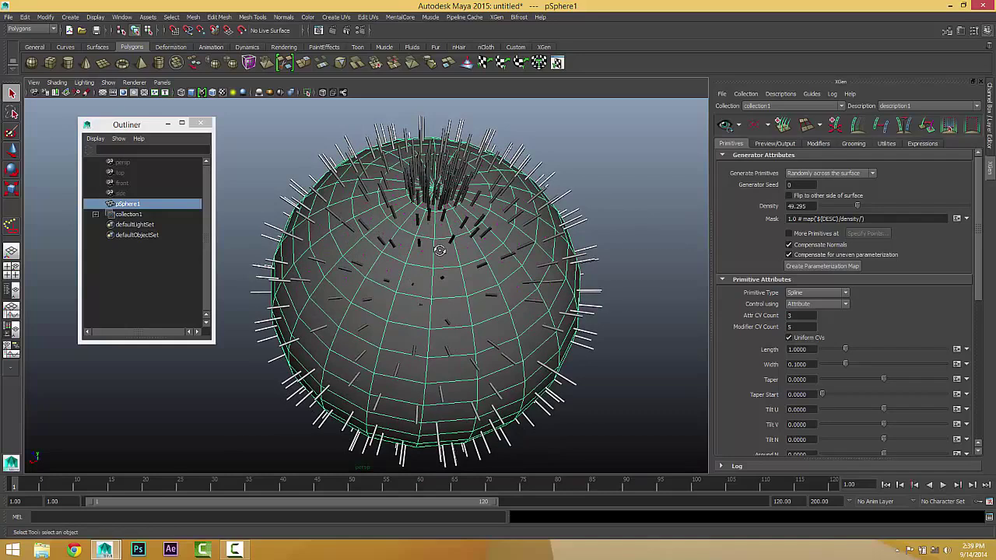
Step: Create the parameterization map and update the XGen preview, viewing the hair around the sphere's pole
{"action": "left_click", "coordinate": [816, 268]}
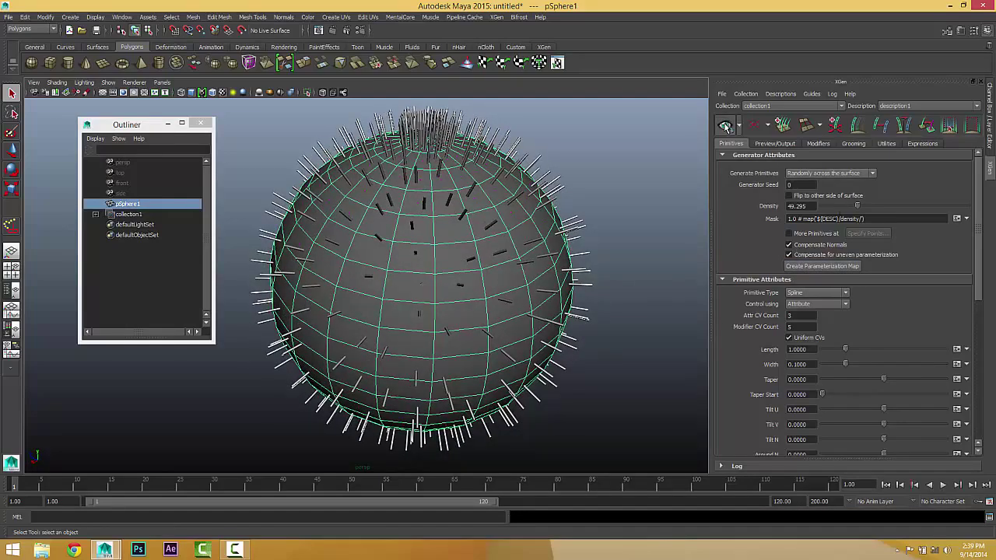
{"action": "left_click", "coordinate": [724, 124]}
{"action": "left_click_drag", "start_coordinate": [514, 294], "coordinate": [500, 311], "text": "alt"}
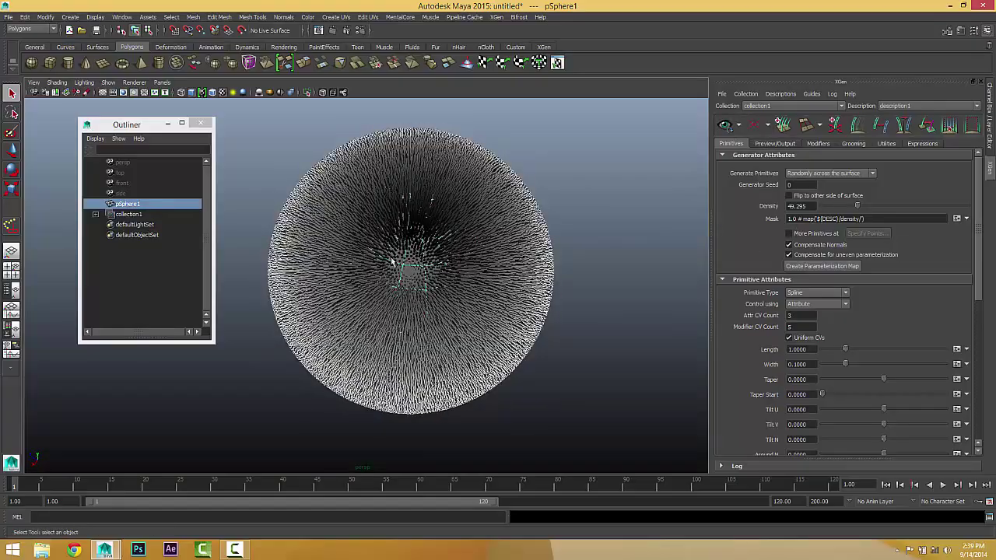
{"action": "left_click_drag", "start_coordinate": [518, 140], "coordinate": [468, 289], "text": "alt"}
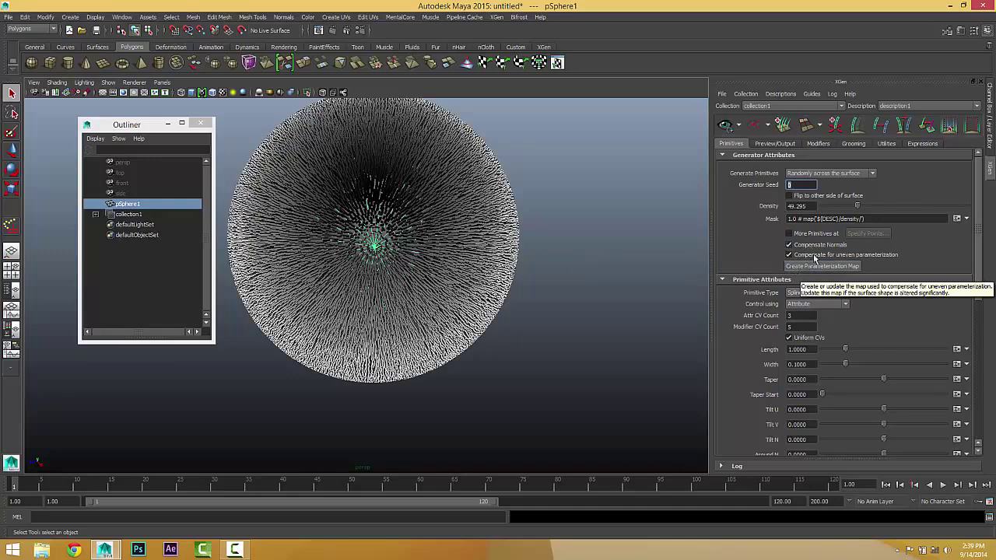
Step: Toggle Compensate for uneven parameterization off and back on twice to compare the hair distribution at the pole
{"action": "left_click", "coordinate": [789, 255]}
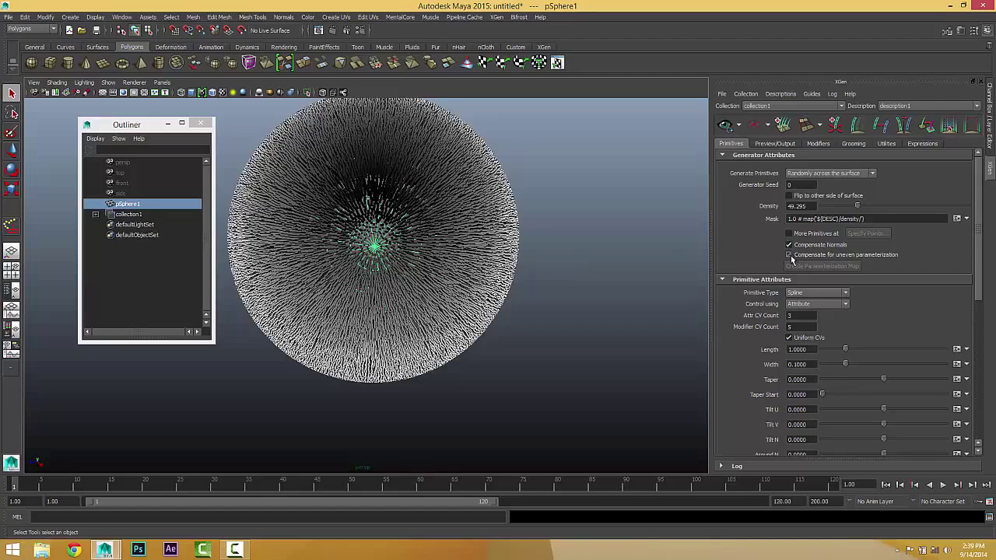
{"action": "left_click", "coordinate": [788, 254]}
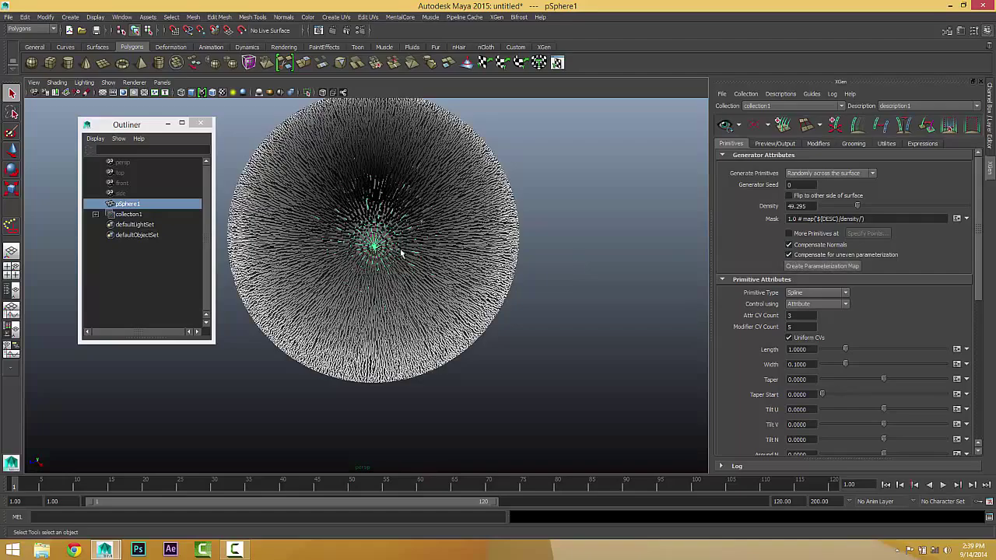
{"action": "mouse_move", "coordinate": [384, 251]}
{"action": "left_mouse_down", "text": "alt"}
{"action": "mouse_move", "coordinate": [402, 226]}
{"action": "mouse_move", "coordinate": [397, 243]}
{"action": "left_mouse_up", "text": "alt"}
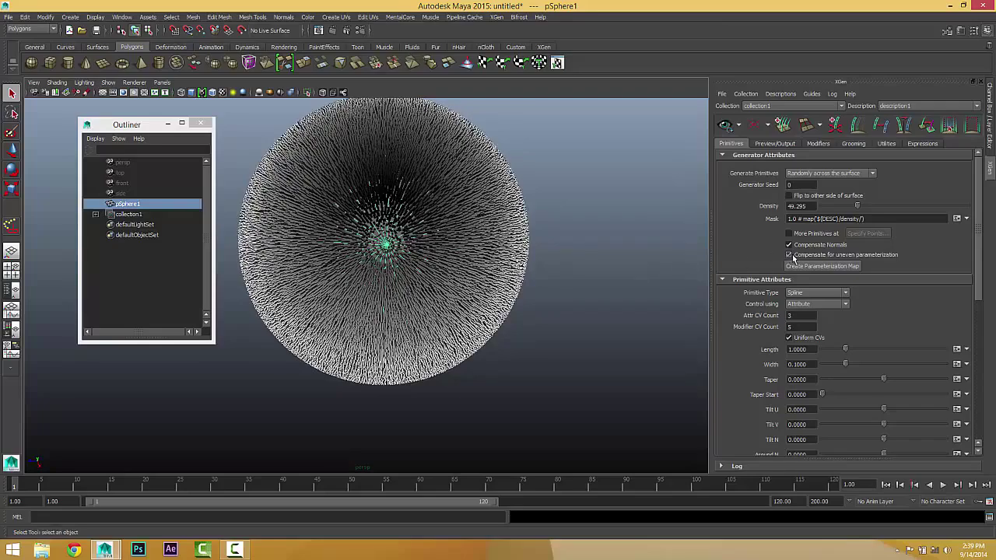
{"action": "left_click", "coordinate": [789, 254]}
{"action": "left_click", "coordinate": [789, 254]}
Step: Switch Compensate for uneven parameterization off, on again for comparison, and leave it off
{"action": "left_click", "coordinate": [789, 256]}
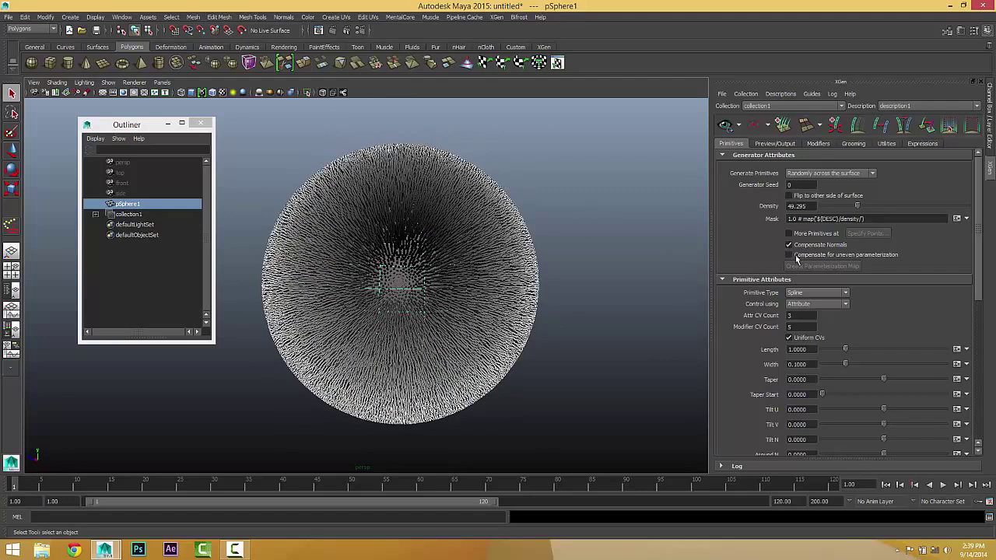
{"action": "left_click", "coordinate": [790, 255]}
{"action": "left_click", "coordinate": [794, 256]}
{"action": "mouse_move", "coordinate": [805, 248]}
{"action": "left_click", "coordinate": [809, 206]}
{"action": "left_click_drag", "start_coordinate": [809, 206], "coordinate": [766, 219]}
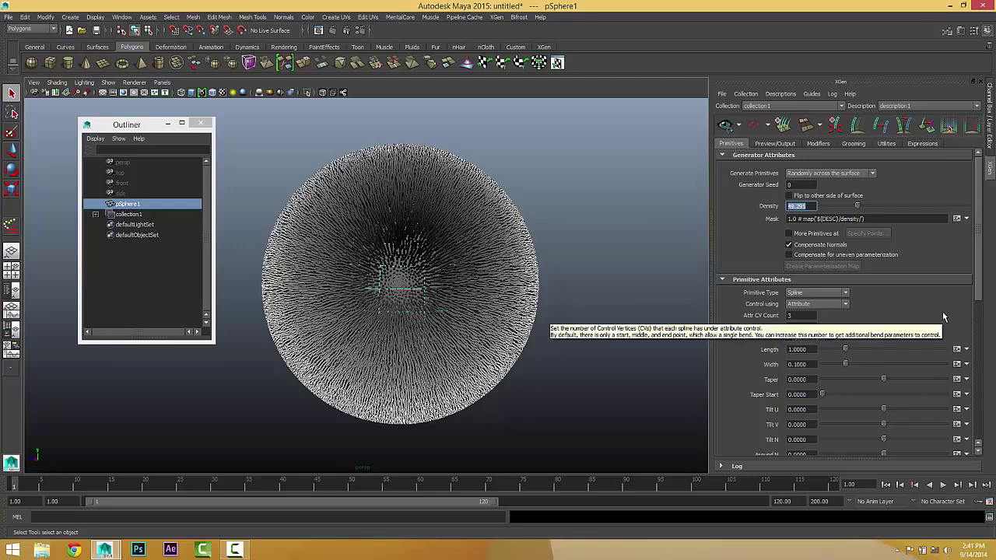
{"action": "left_click_drag", "start_coordinate": [389, 311], "coordinate": [400, 329], "text": "alt"}
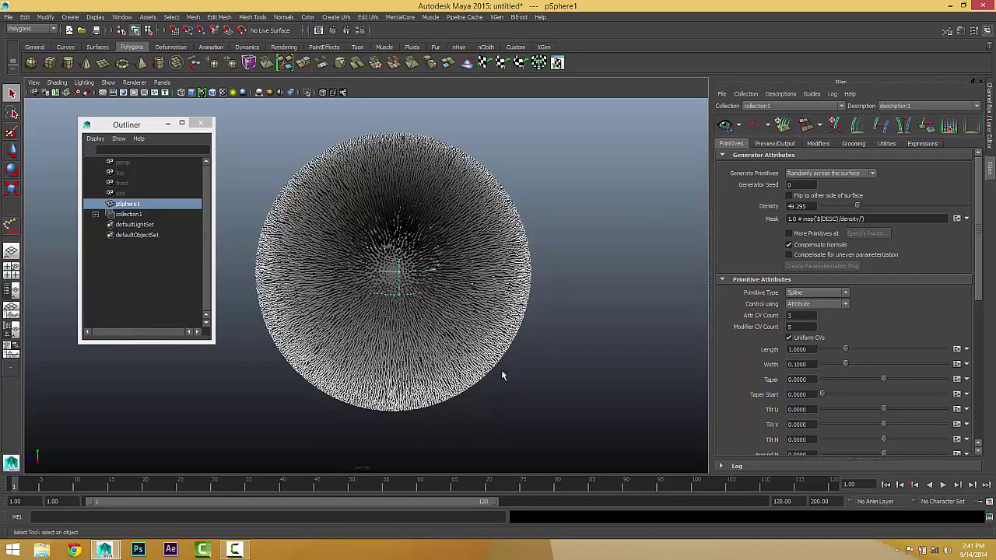